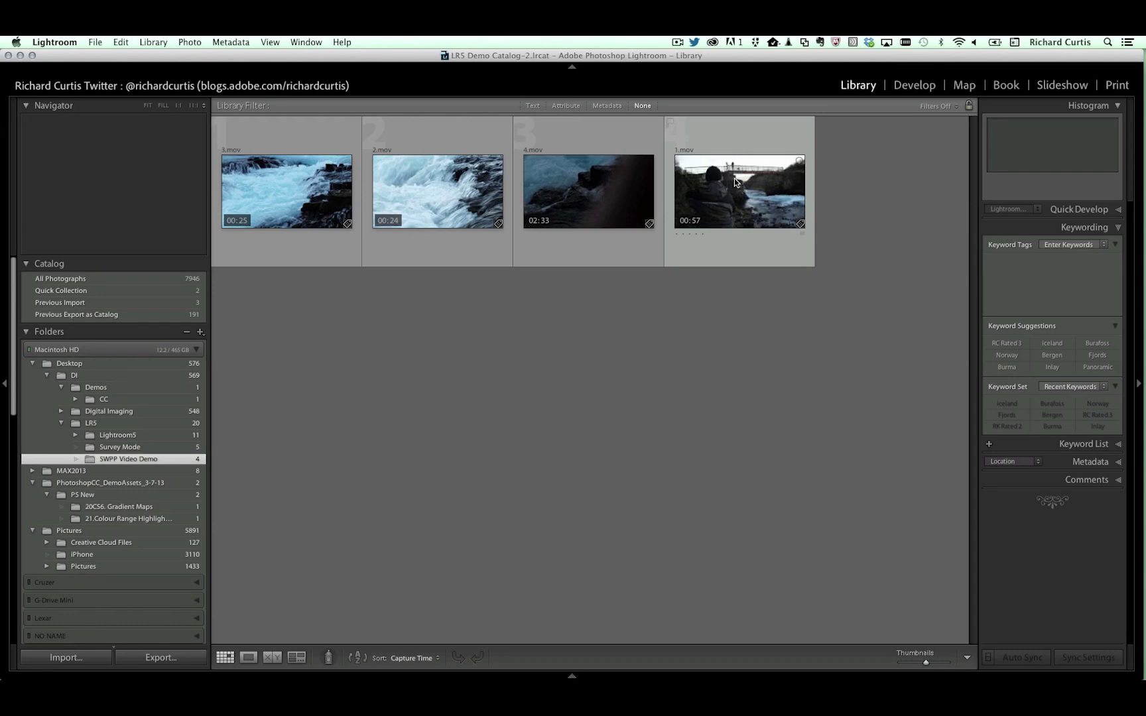
Step: Open the 1.mov clip from Lightroom in Photoshop and check that the Timeline panel is enabled
drag(734, 178, 1142, 523)
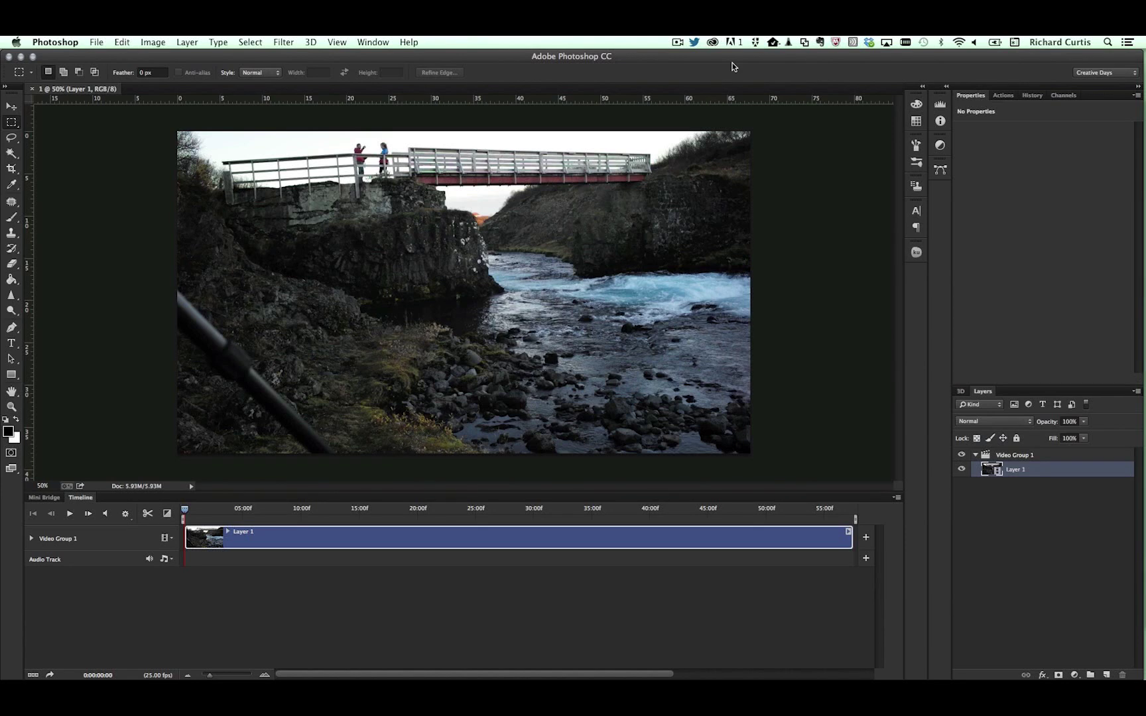
click(375, 42)
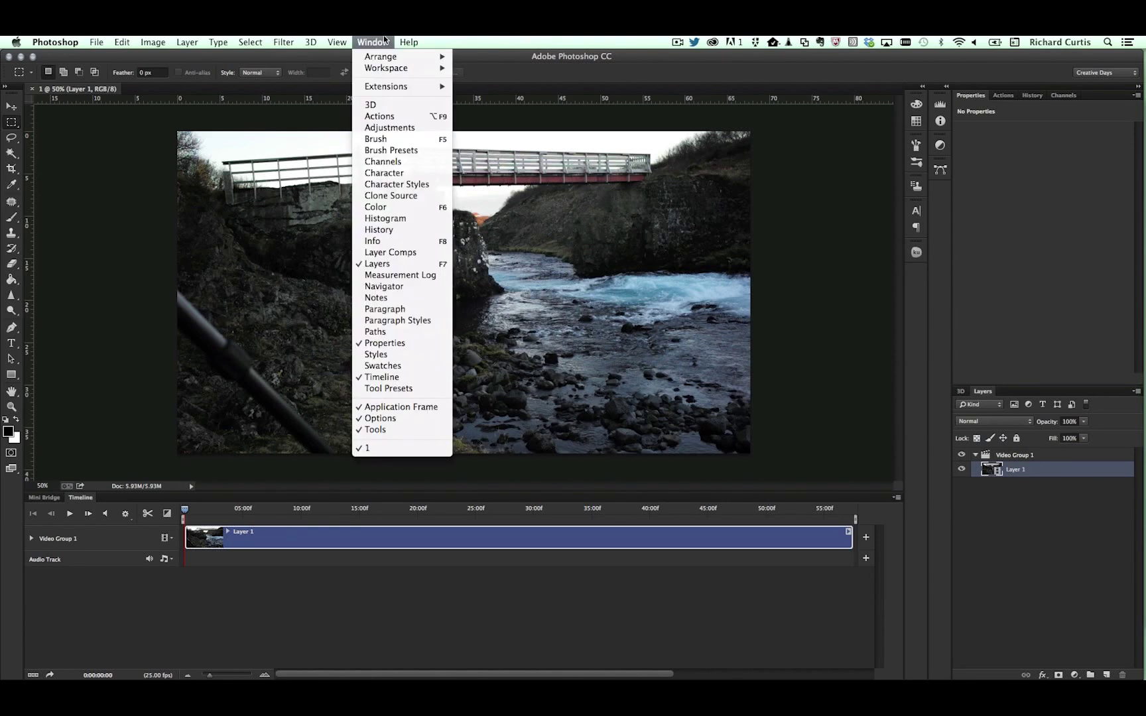
click(265, 391)
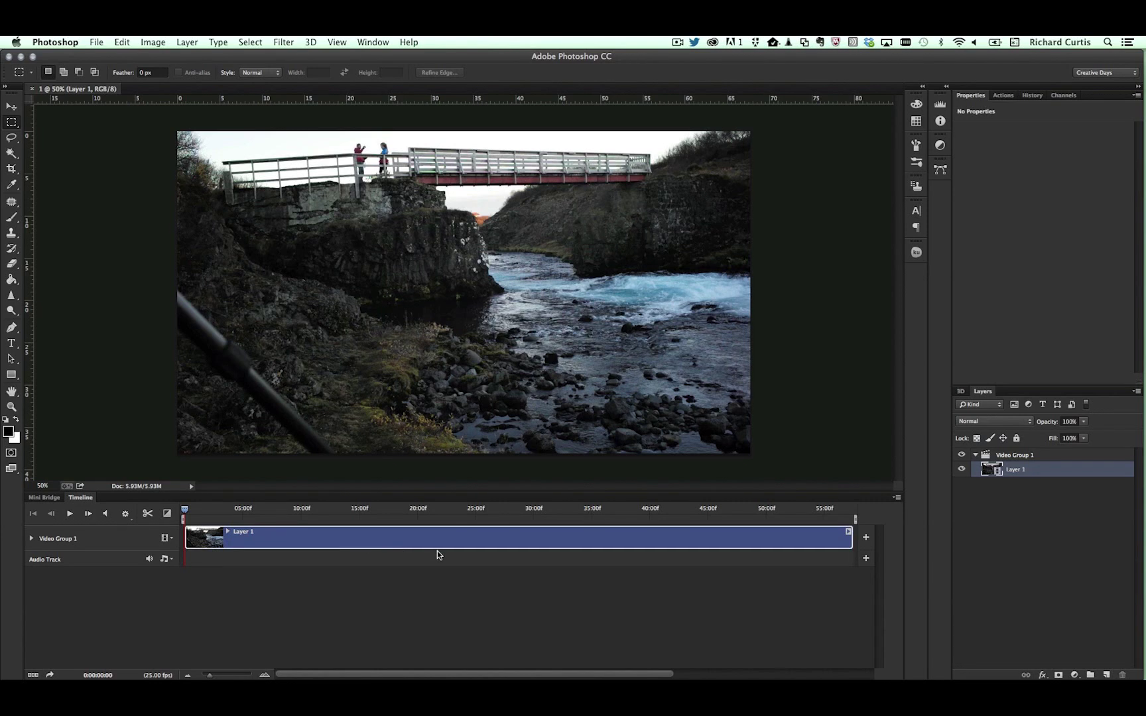
Step: Scrub the playhead to 0:00:00:22 and review the timeline's playback resolution and loop options
click(187, 512)
mouse_move(187, 509)
mouse_down()
mouse_move(385, 511)
mouse_move(194, 511)
mouse_up()
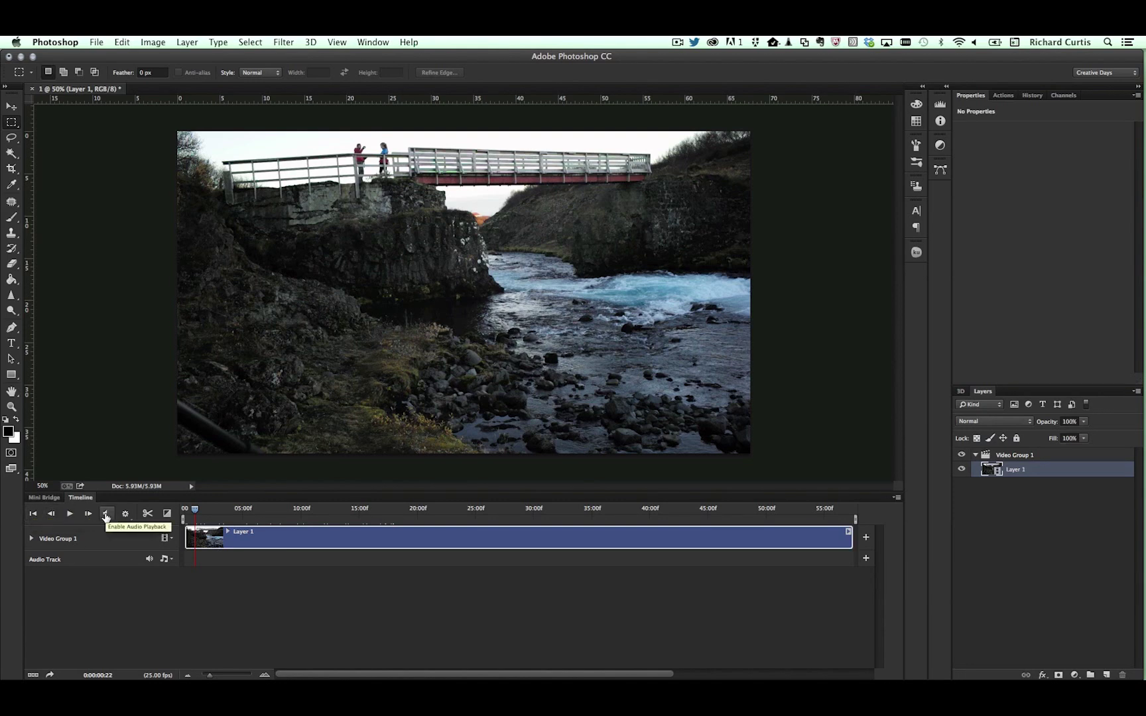
click(126, 514)
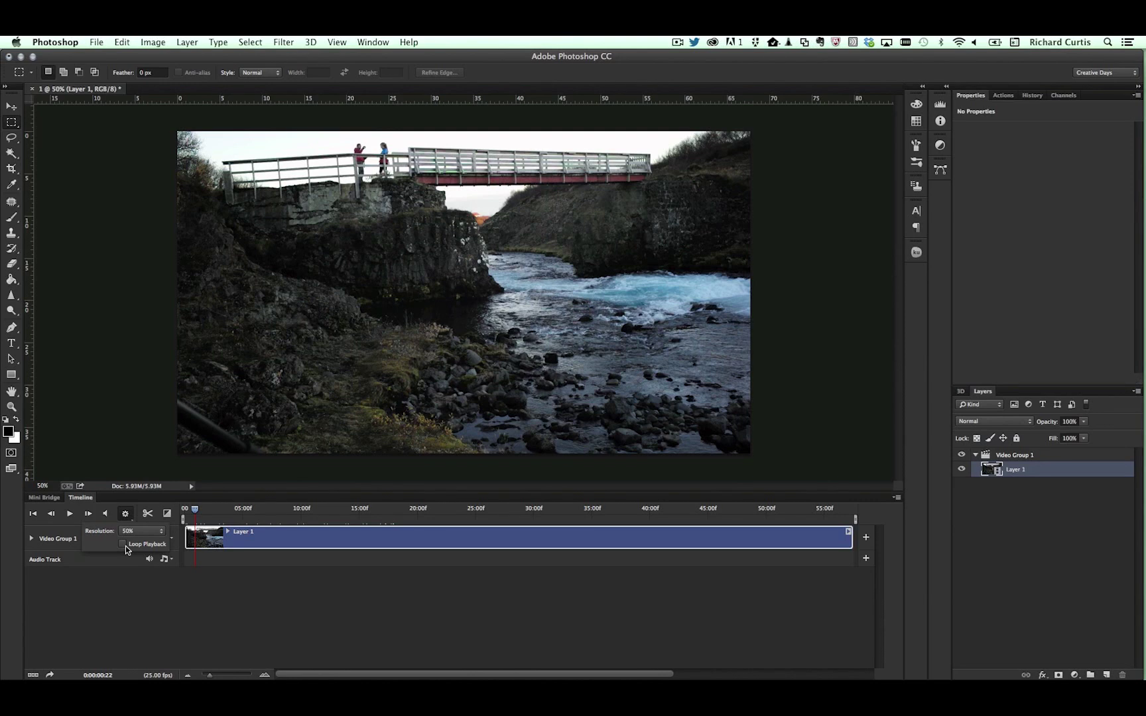
click(144, 577)
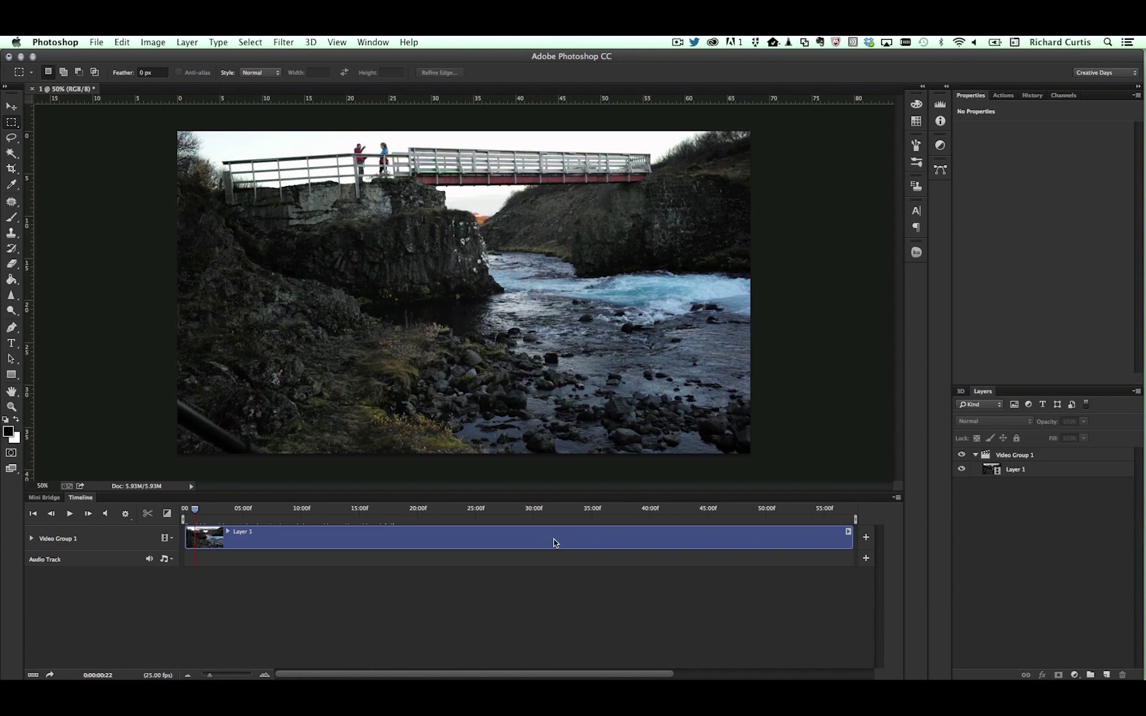
Step: Add the clips 4.mov, 3.mov and 2.mov from the SWPP Video Demo folder to the video track
click(865, 538)
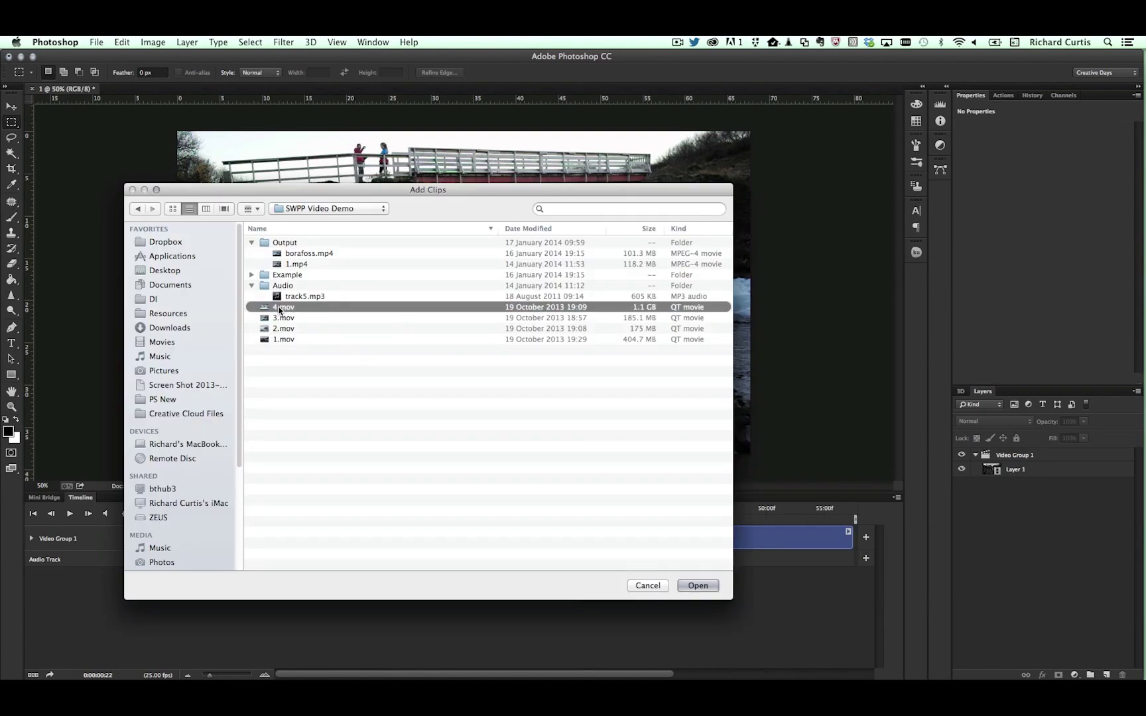
shift+click(280, 329)
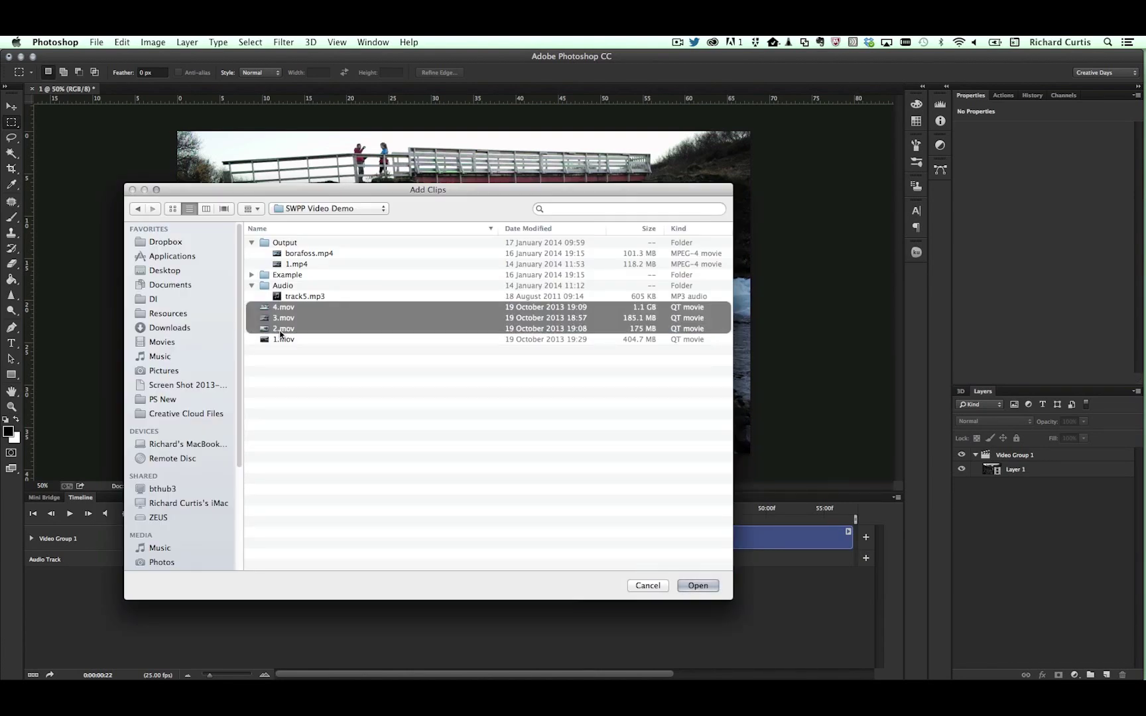
click(704, 583)
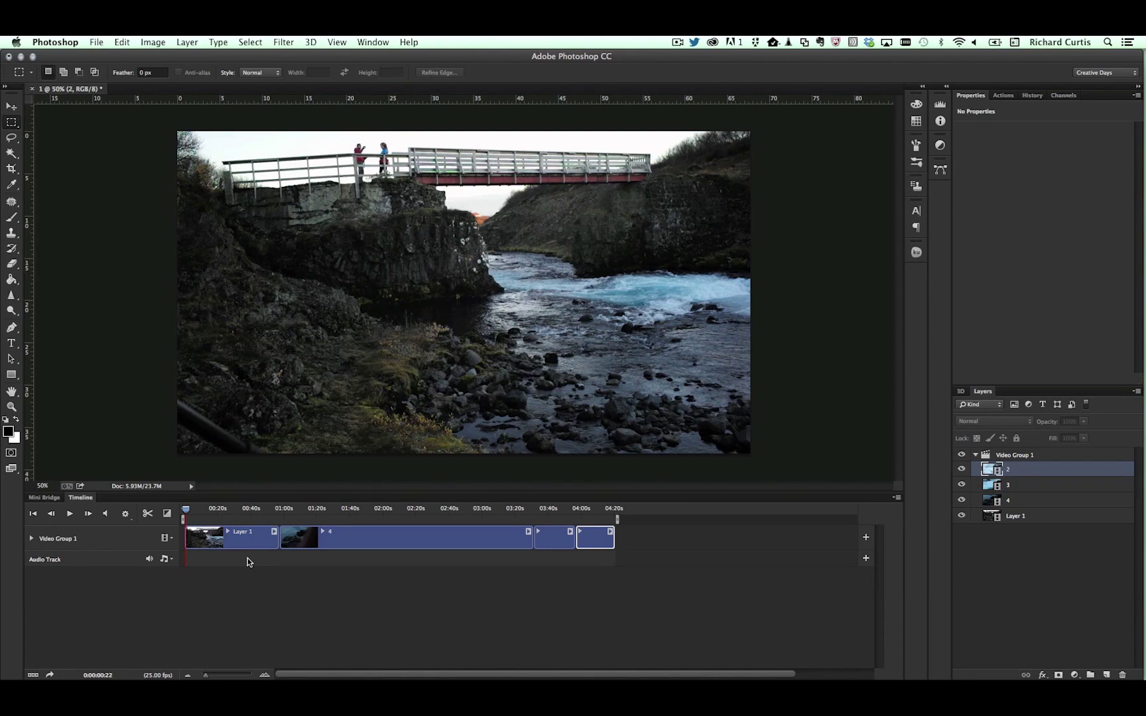
Step: Mute the audio of all four clips in Video Group 1
click(275, 533)
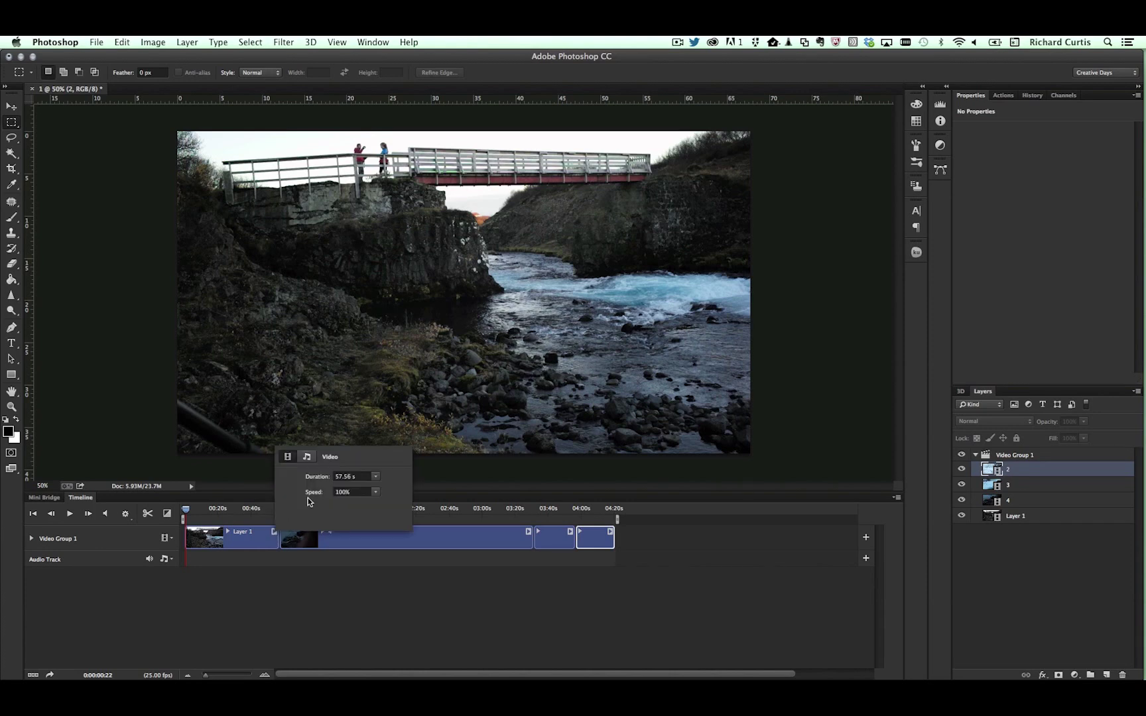
click(308, 457)
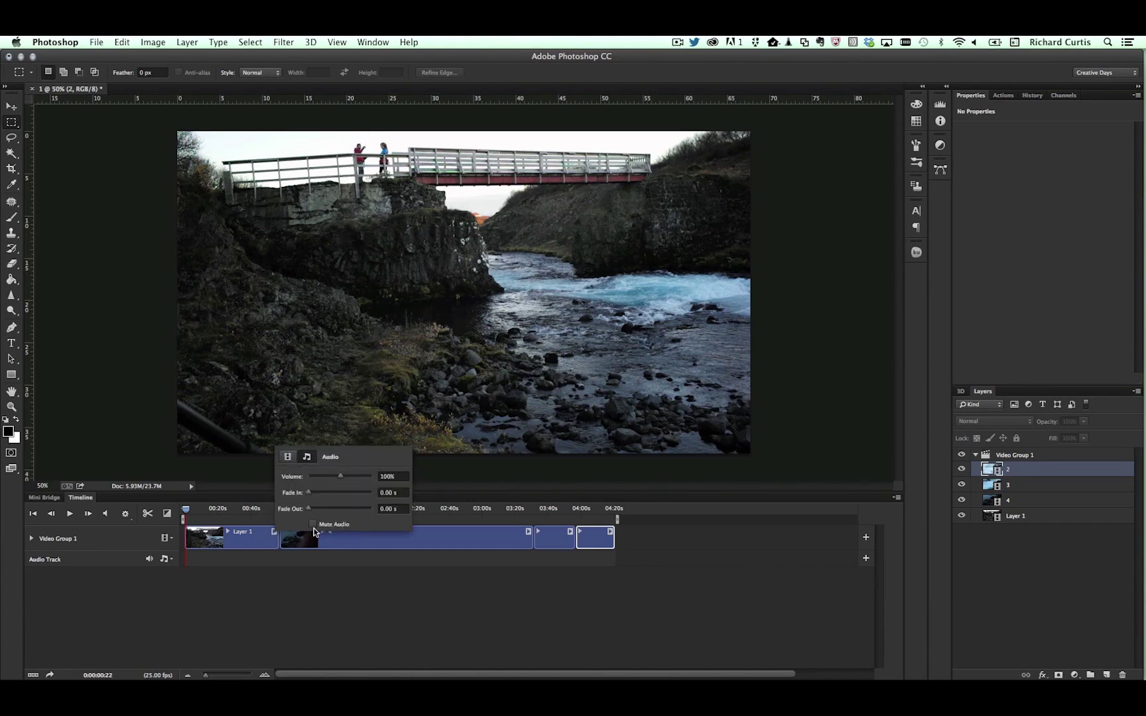
click(527, 532)
click(562, 457)
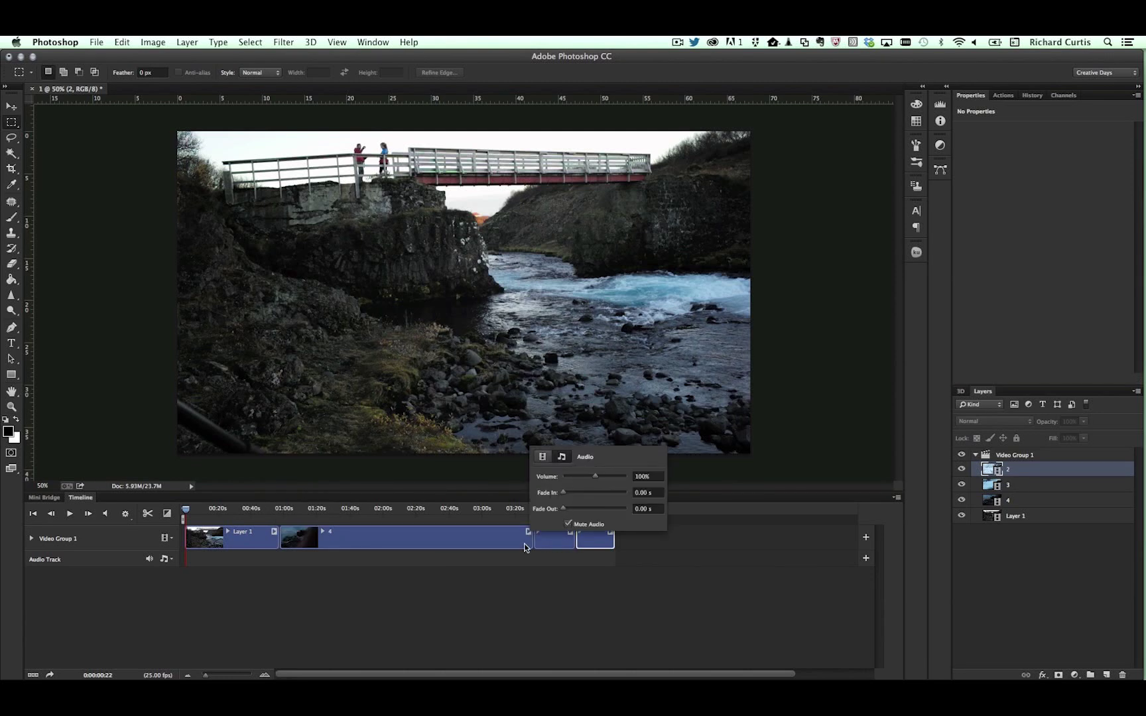
click(557, 546)
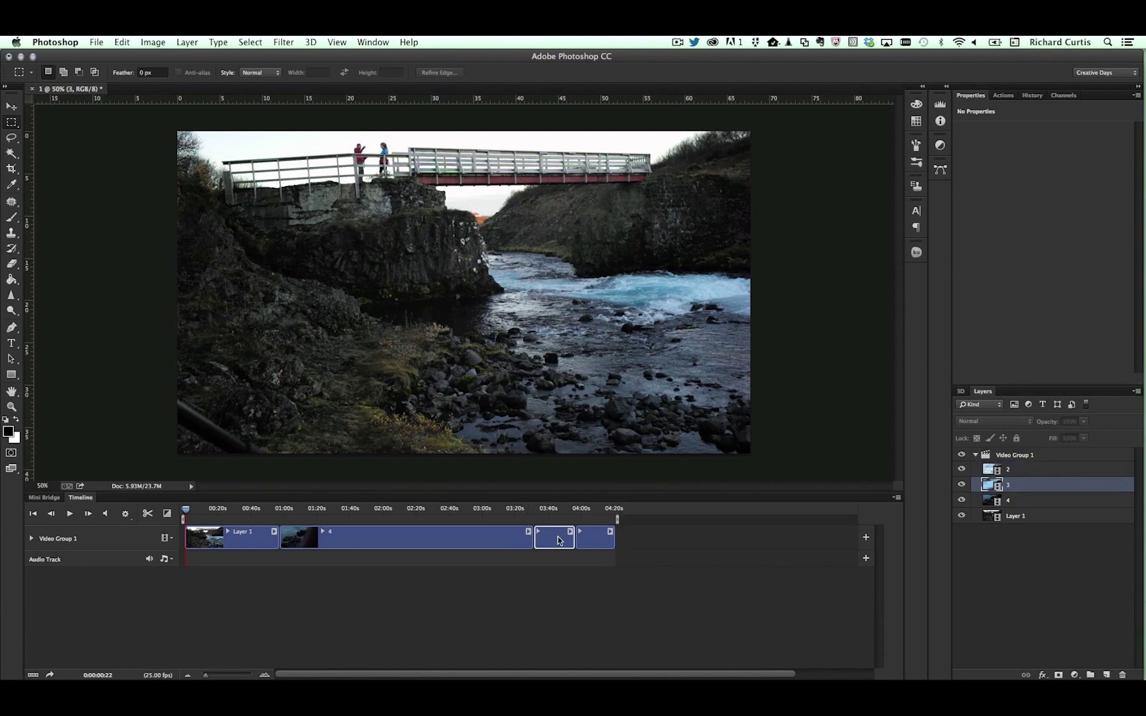
click(571, 532)
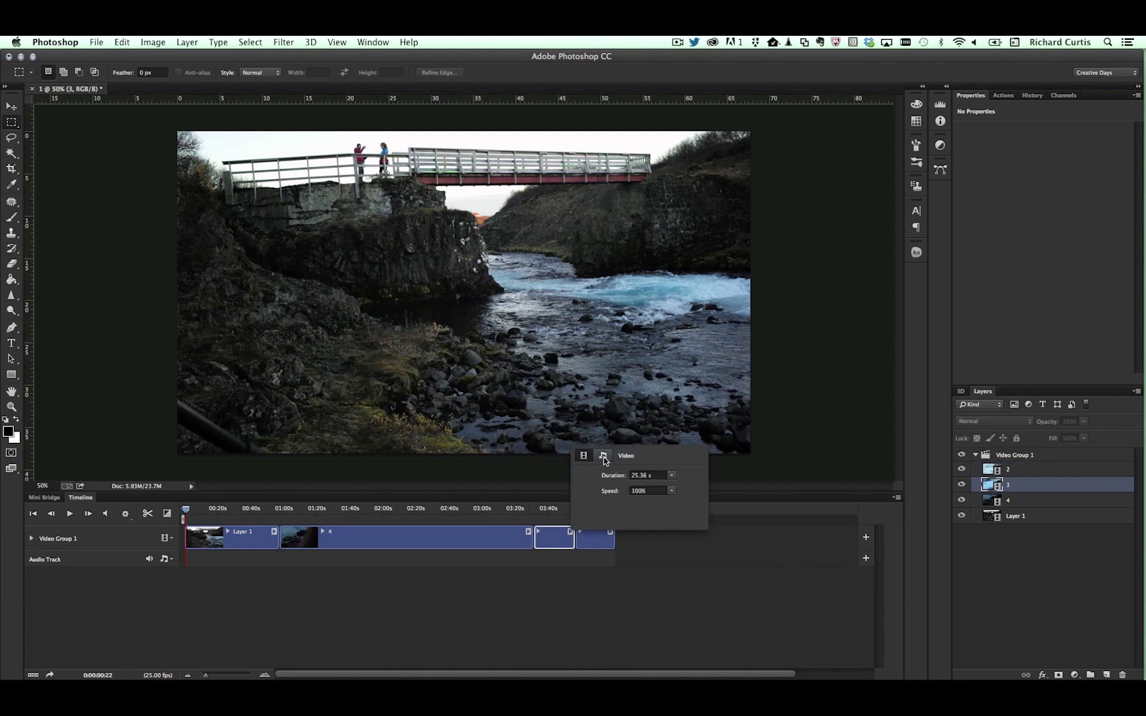
click(610, 532)
click(643, 457)
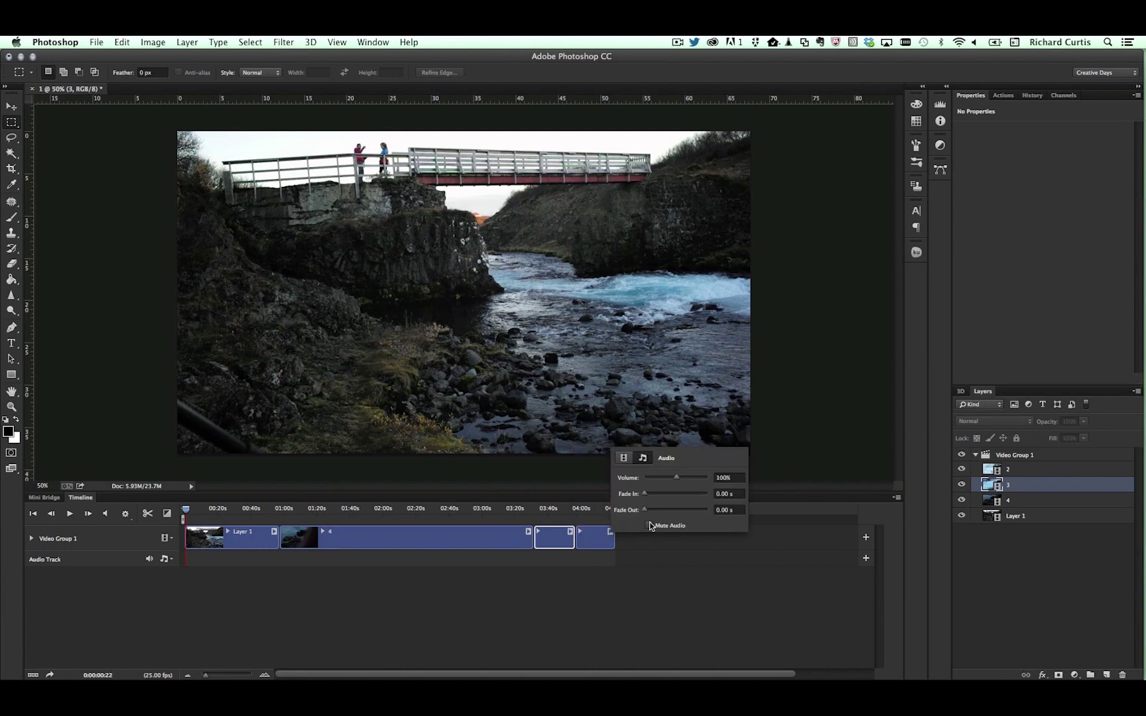
click(651, 568)
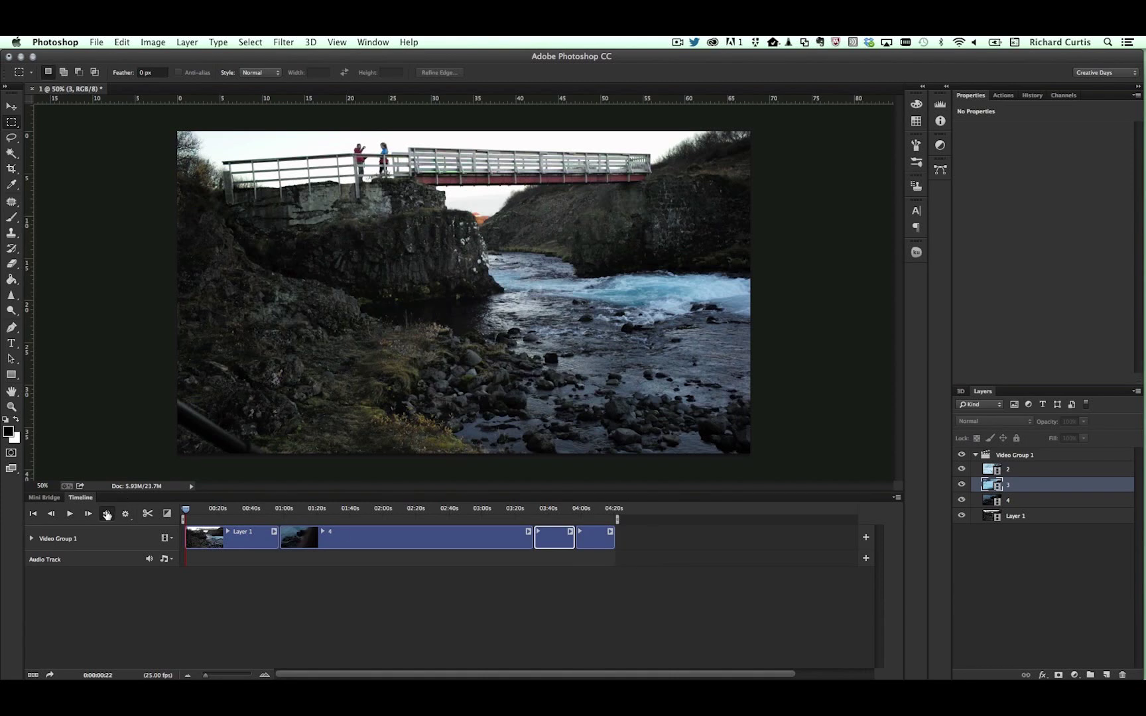
Step: Play the assembled video and scrub through the opening of the first clip to preview it
key(space)
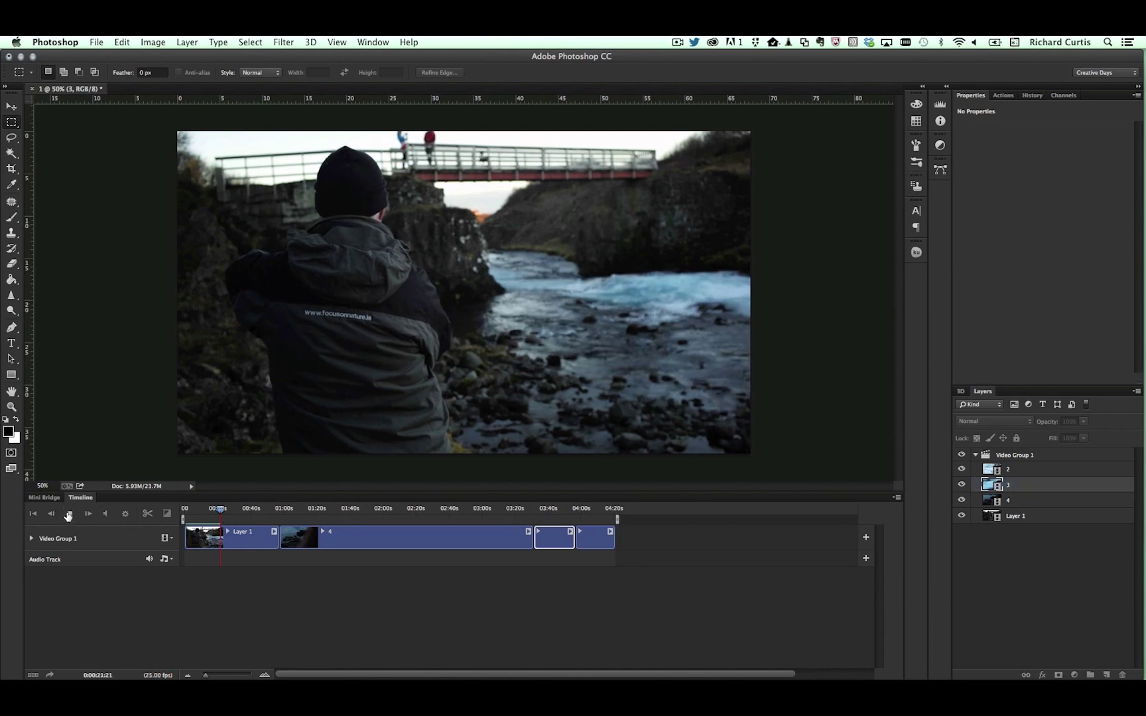
click(185, 511)
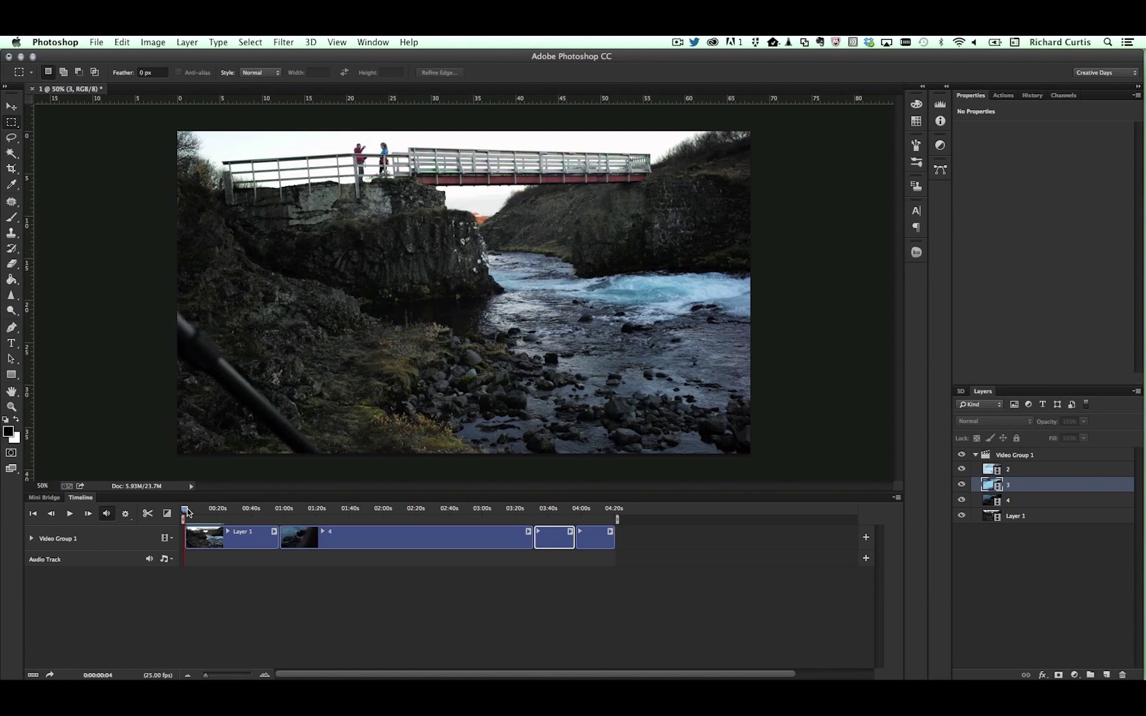
mouse_move(187, 508)
mouse_down()
mouse_move(277, 502)
mouse_move(182, 501)
mouse_up()
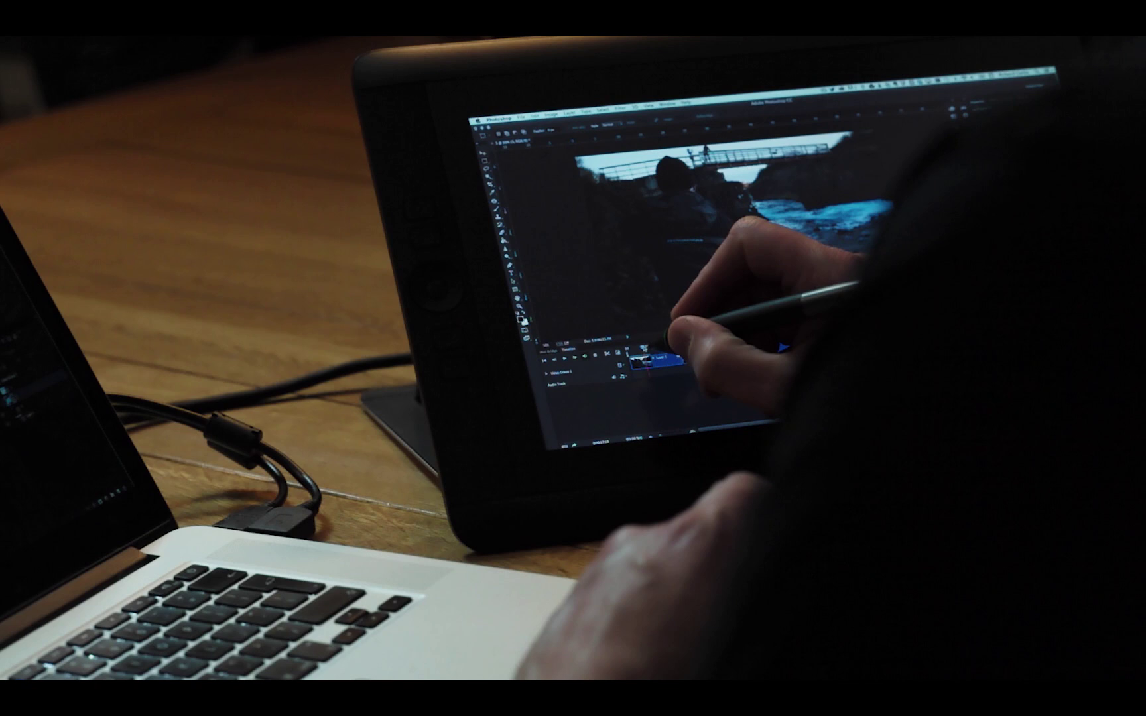
mouse_move(664, 339)
mouse_down()
mouse_move(696, 332)
mouse_move(647, 331)
mouse_up()
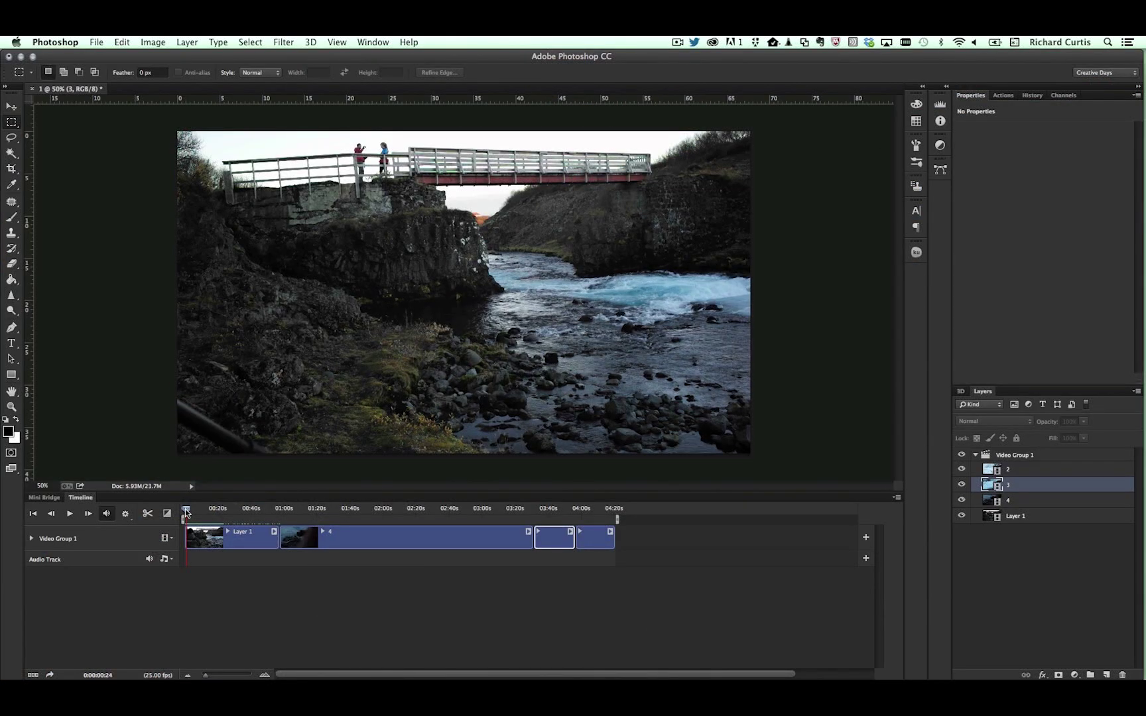
Step: Split the Layer 1 clip at 0:00:03:17, where the photographer has walked into the frame
drag(185, 508, 190, 512)
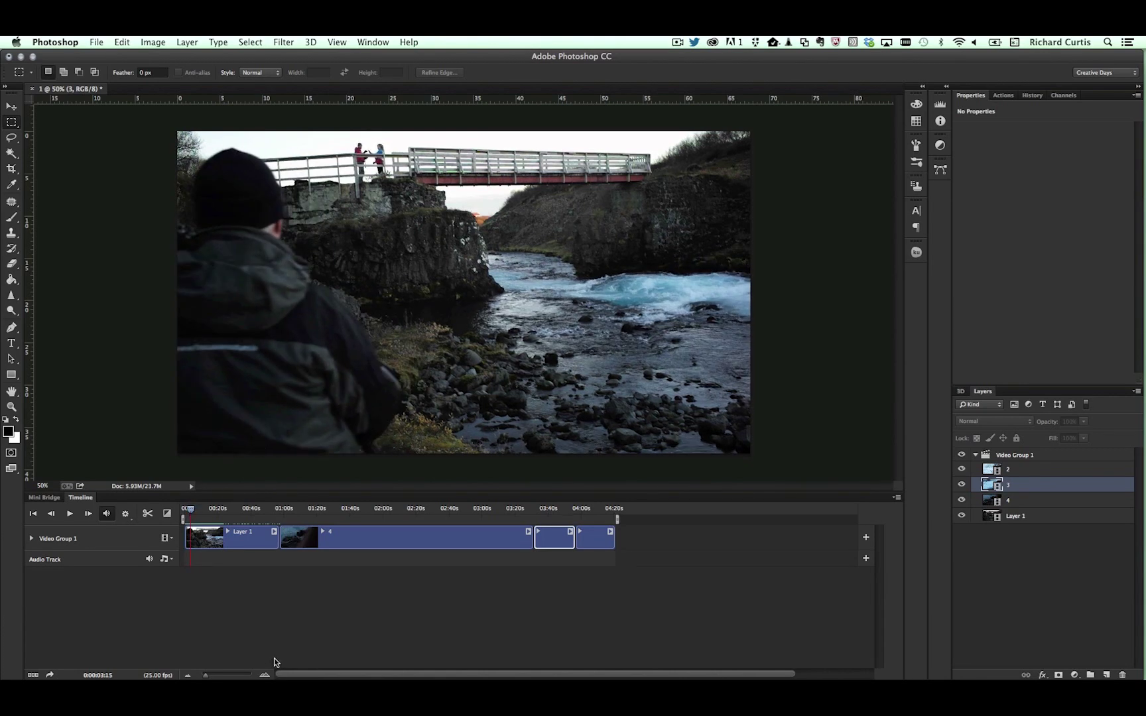
click(263, 675)
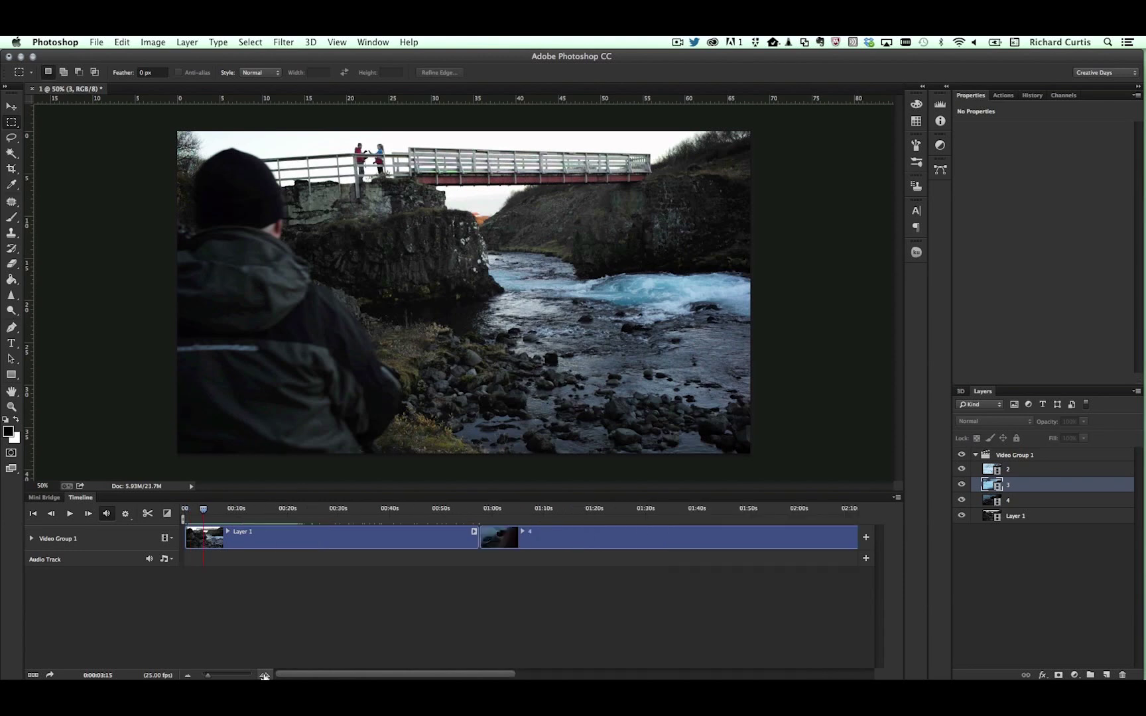
click(263, 675)
click(263, 675)
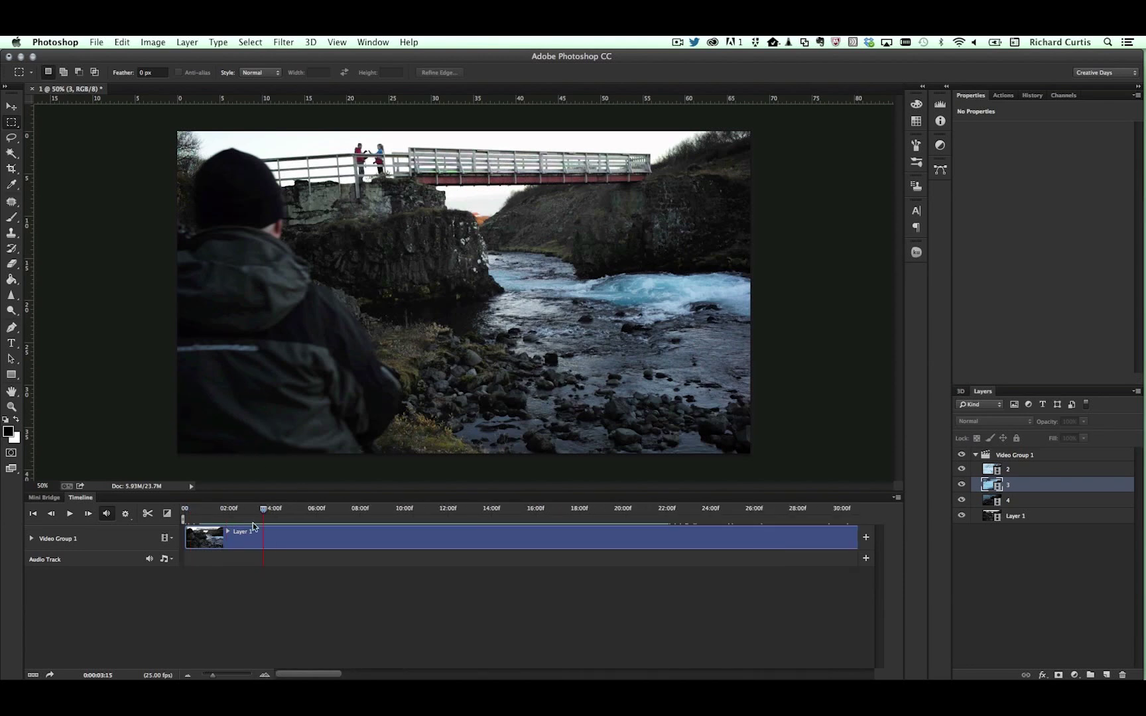
drag(264, 511, 263, 509)
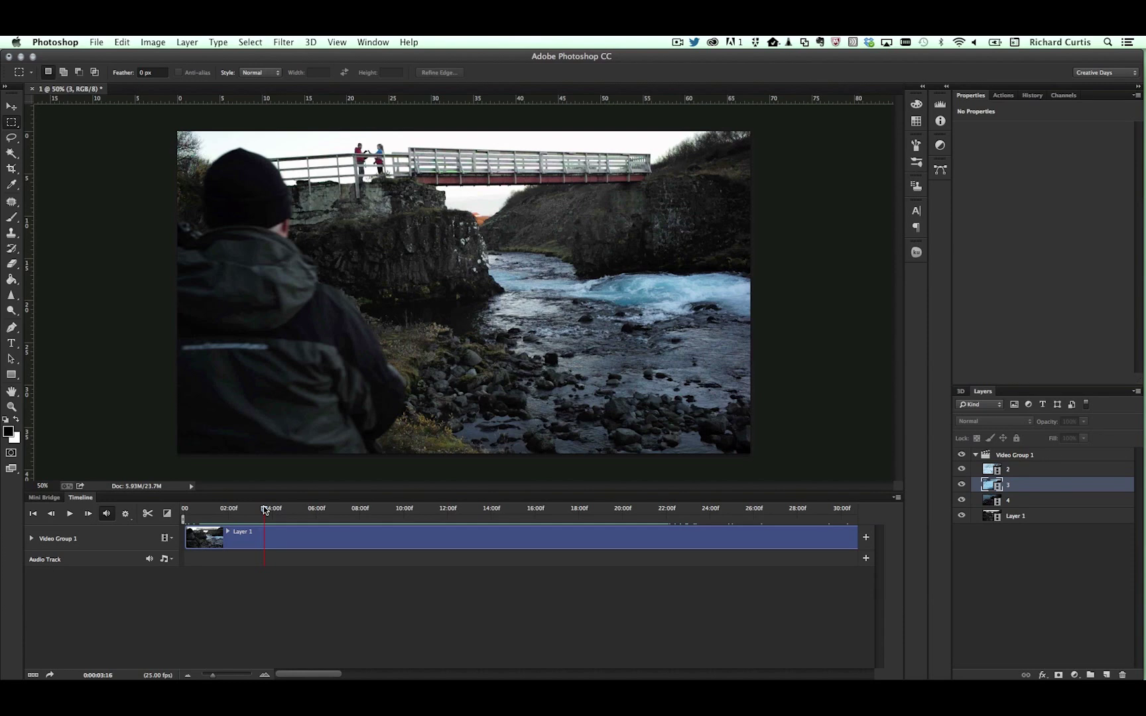
drag(263, 506, 264, 511)
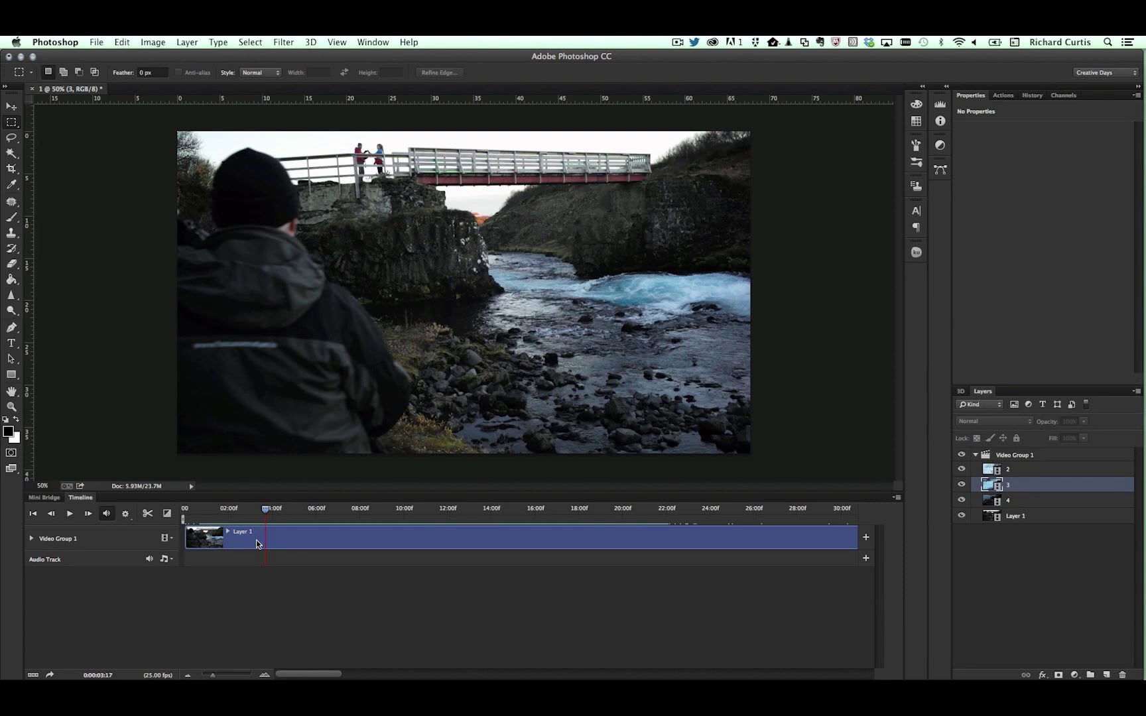
click(298, 541)
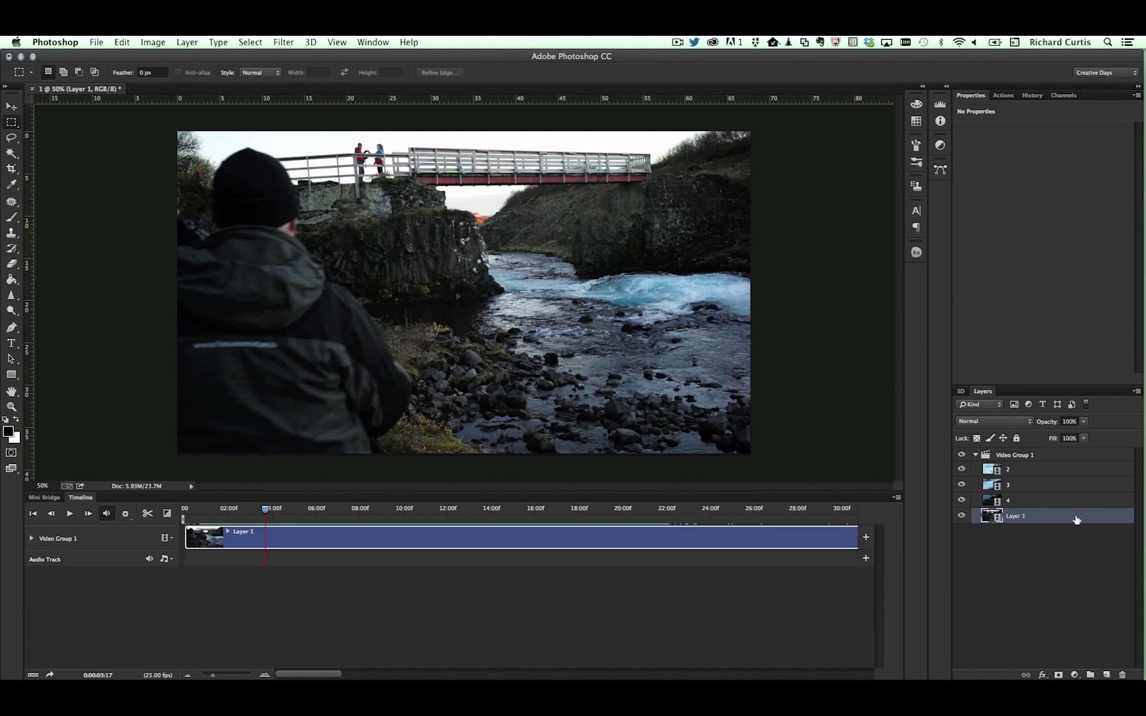
click(147, 513)
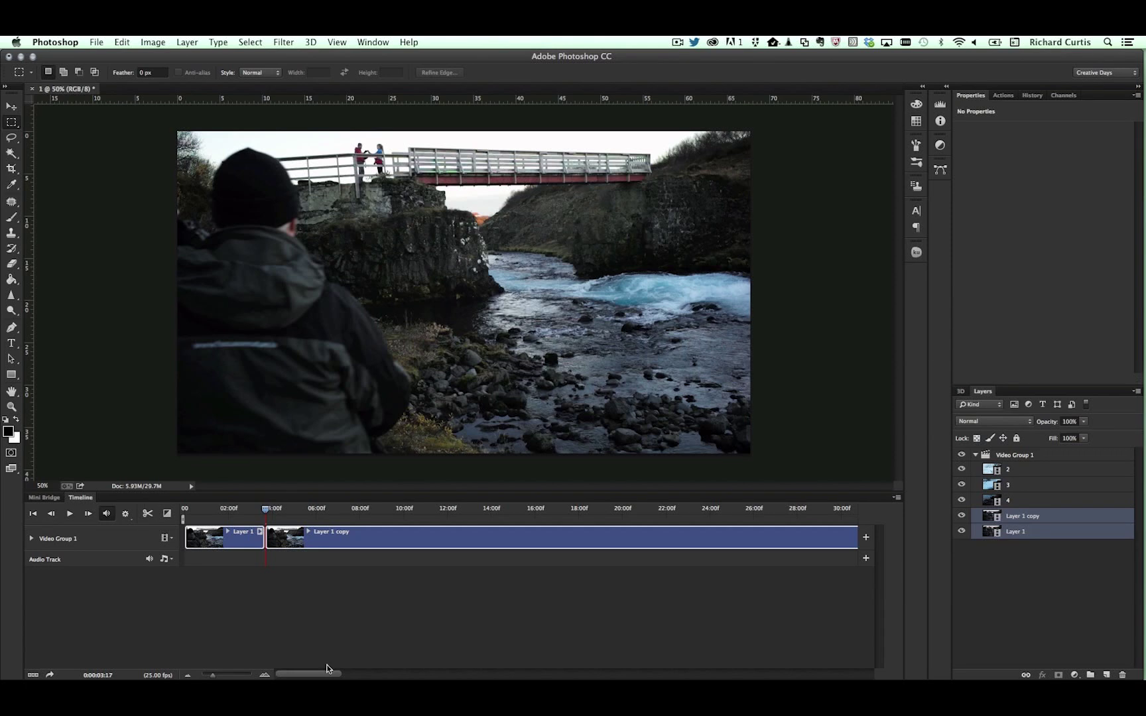
Step: Split the Layer 1 copy clip at 0:00:50:00 and delete the middle section before that cut
drag(267, 509, 842, 509)
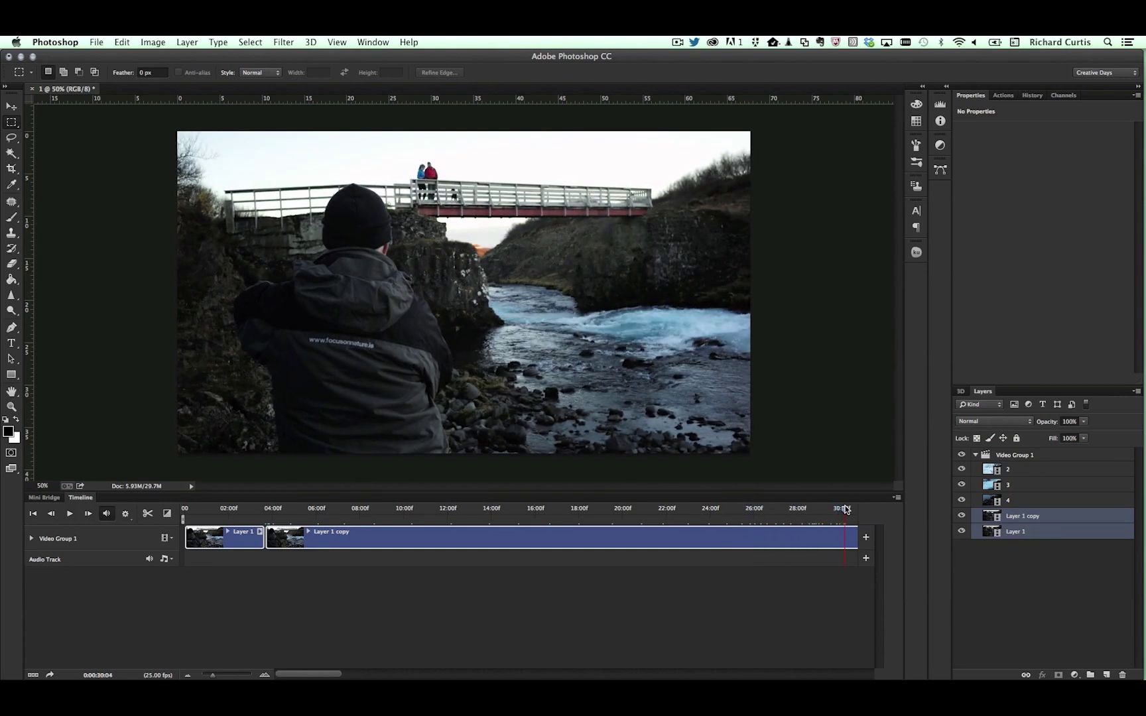
drag(313, 675, 373, 676)
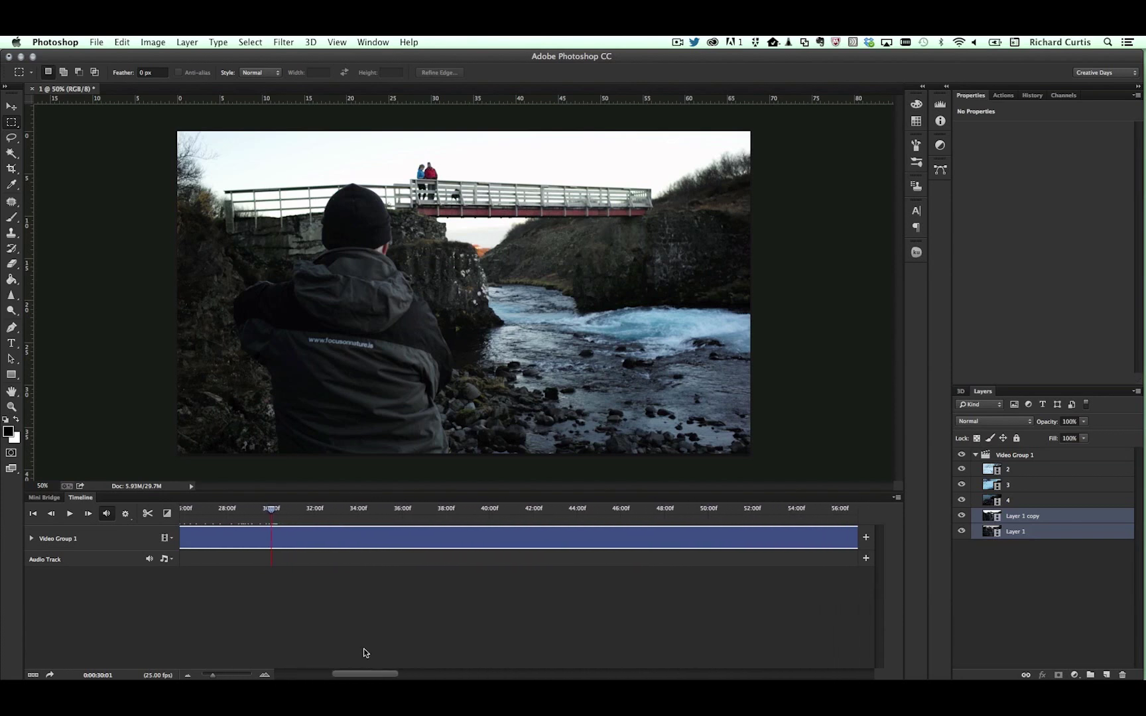
drag(272, 507, 855, 495)
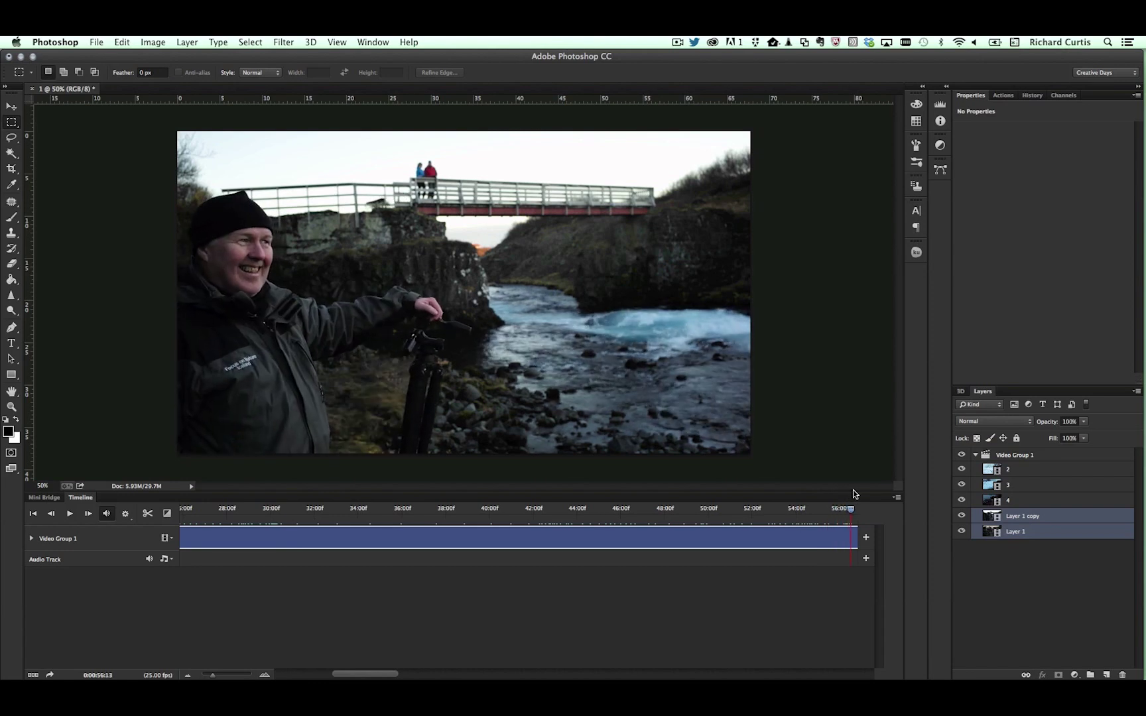
drag(374, 674, 391, 675)
drag(680, 511, 540, 504)
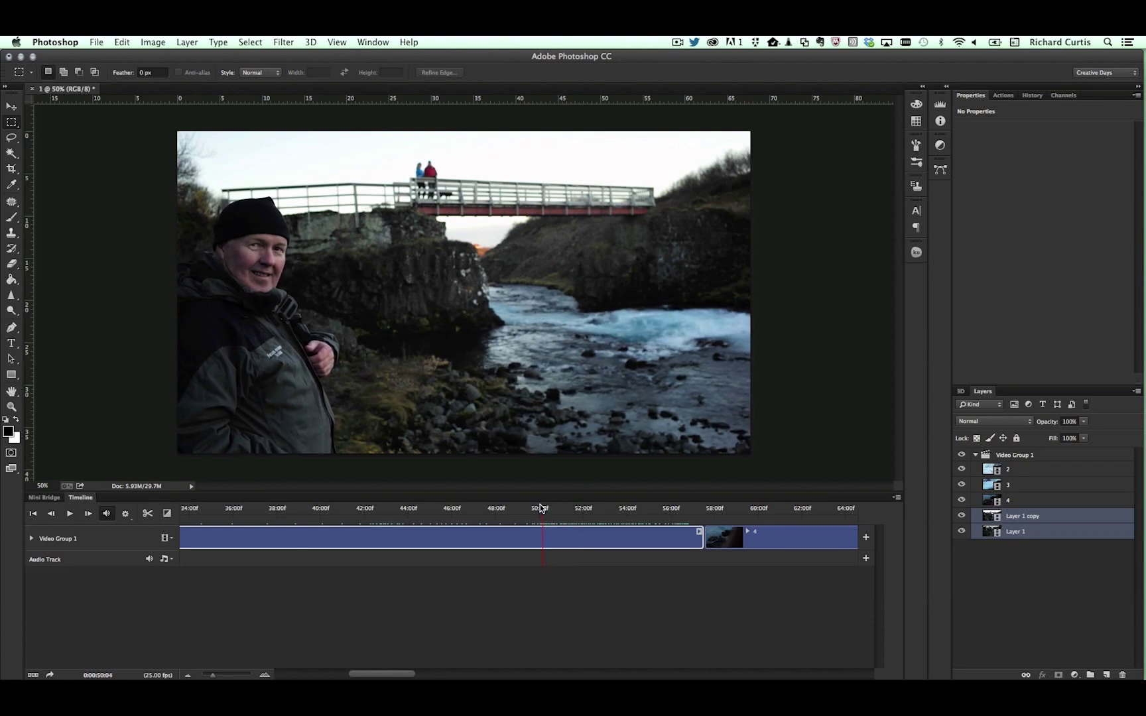
click(540, 539)
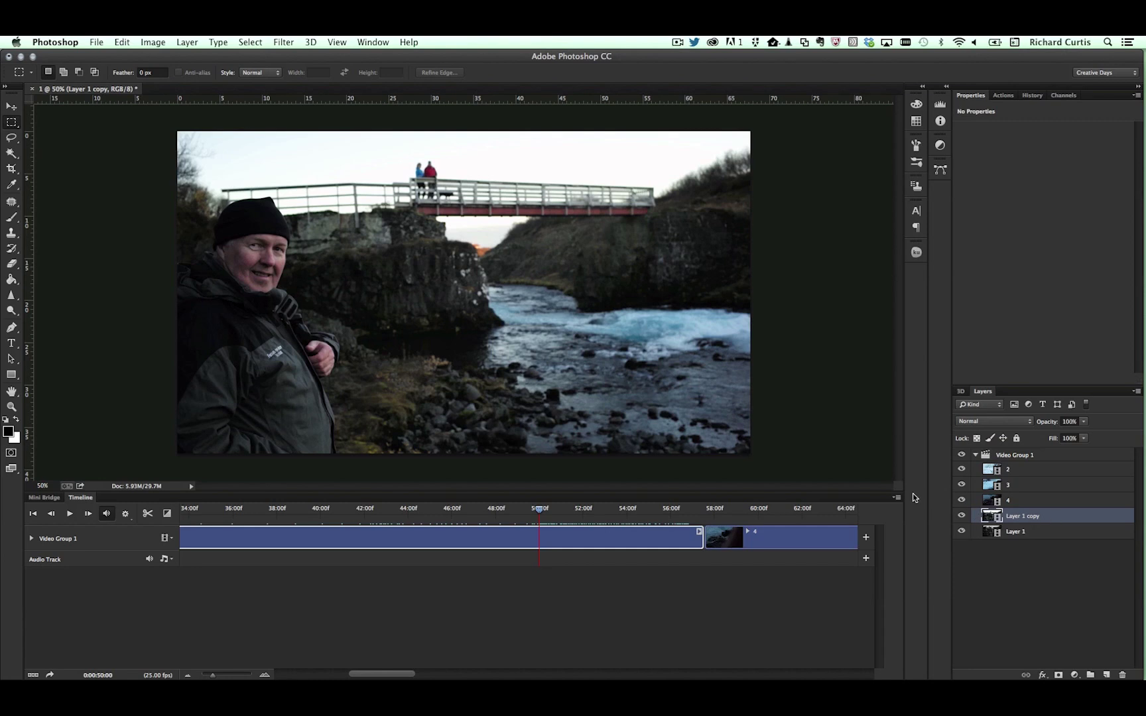
click(147, 513)
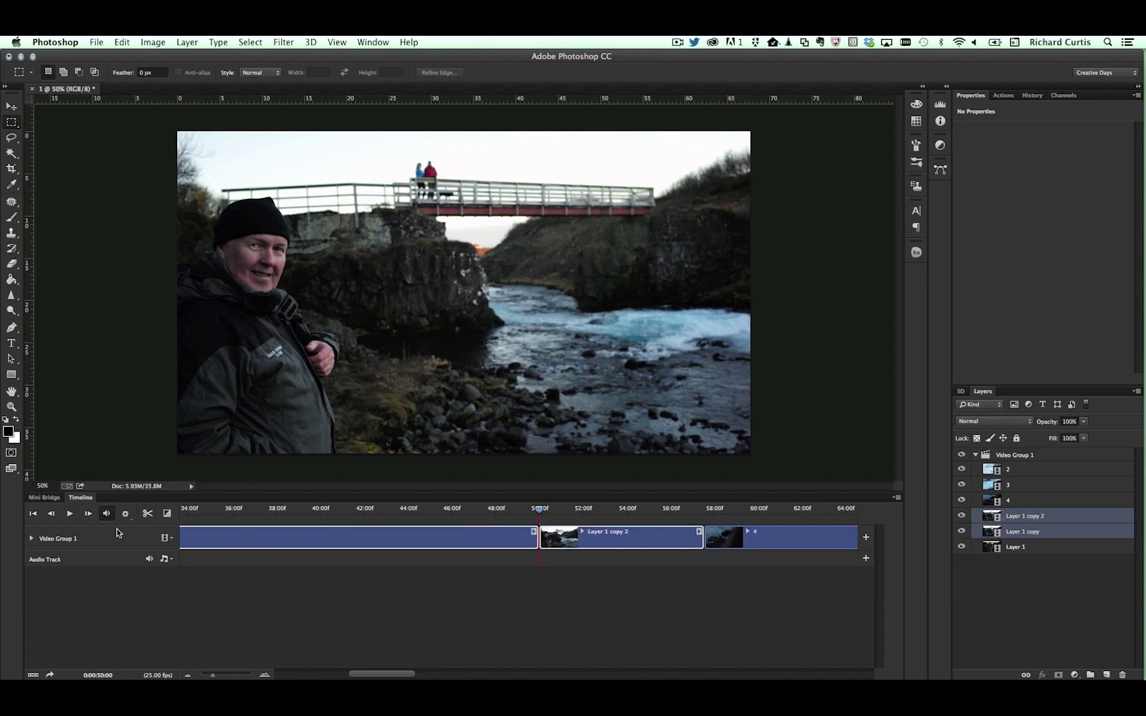
click(404, 545)
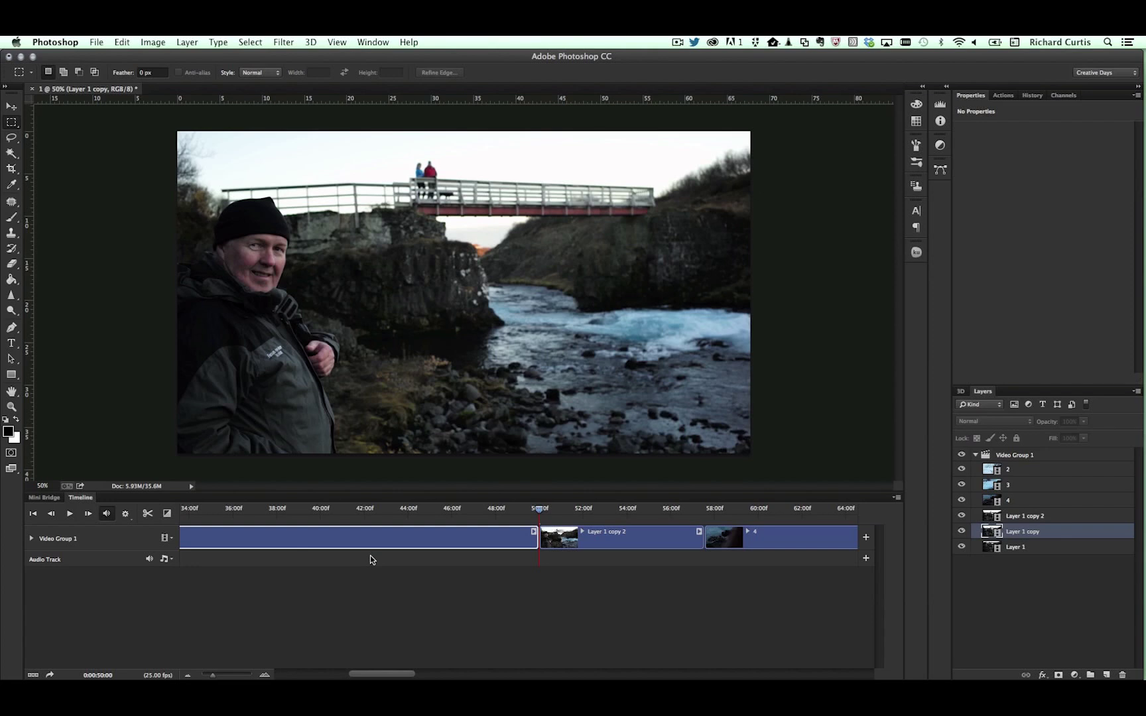
key(Delete)
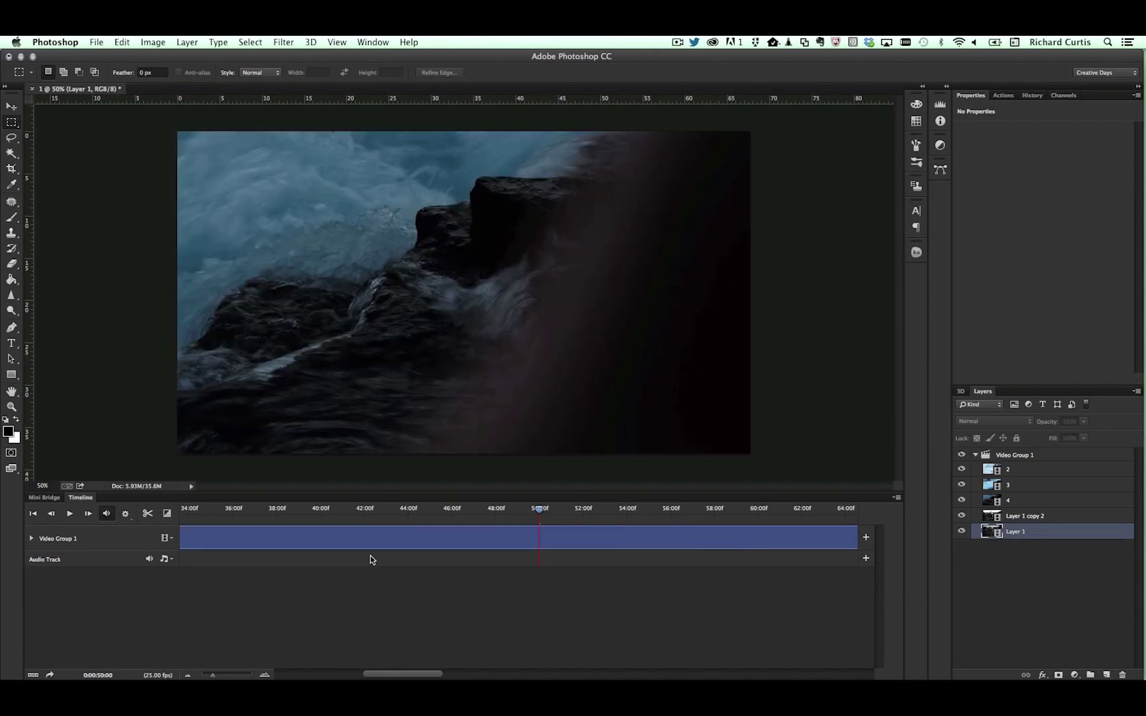
Step: Move the Layer 1 copy 2 clip from second place to the end of Video Group 1, after clip 2
click(188, 675)
click(188, 675)
click(188, 675)
click(189, 675)
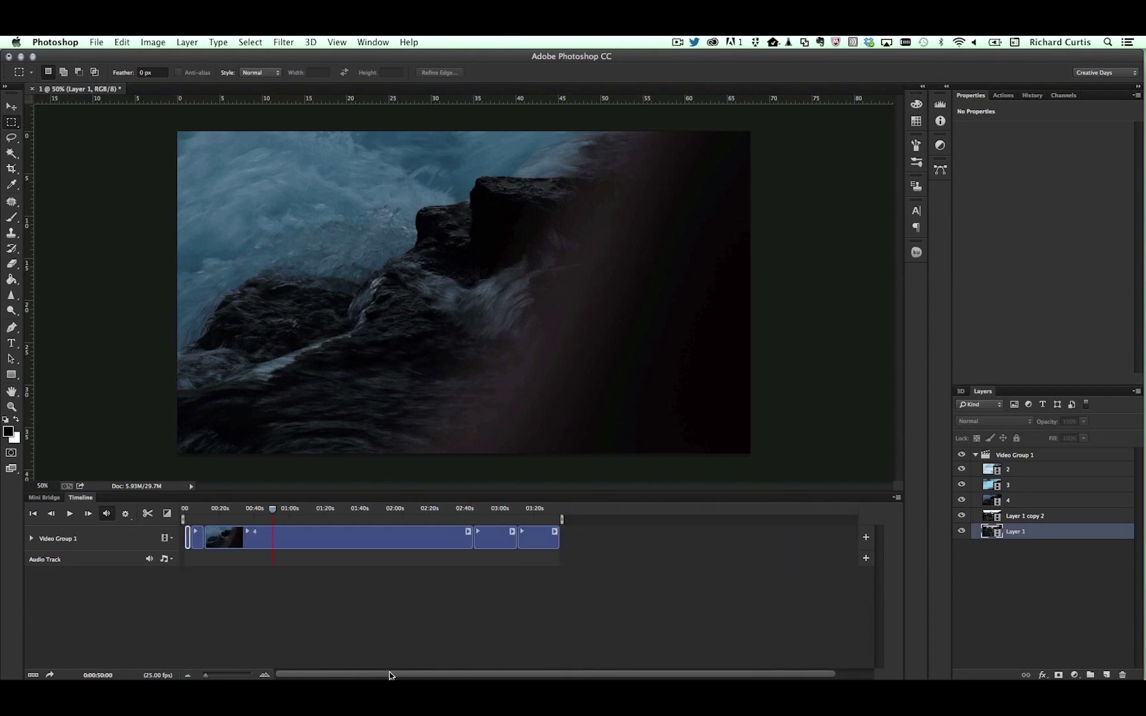
click(198, 542)
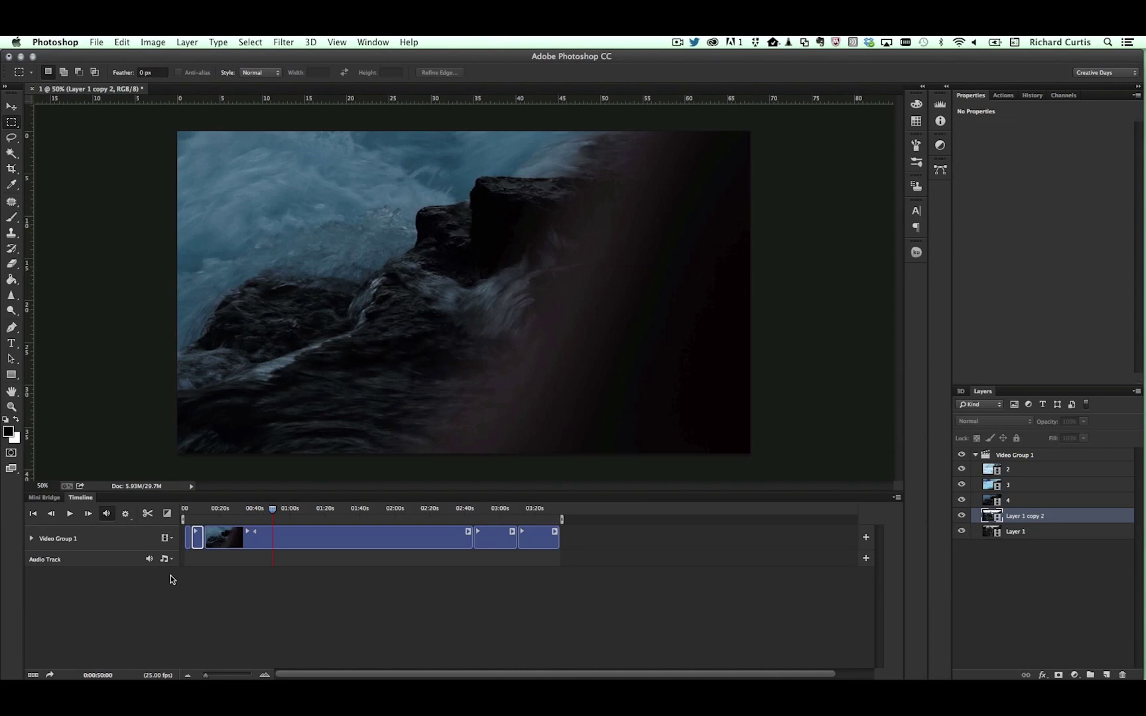
drag(197, 545, 573, 534)
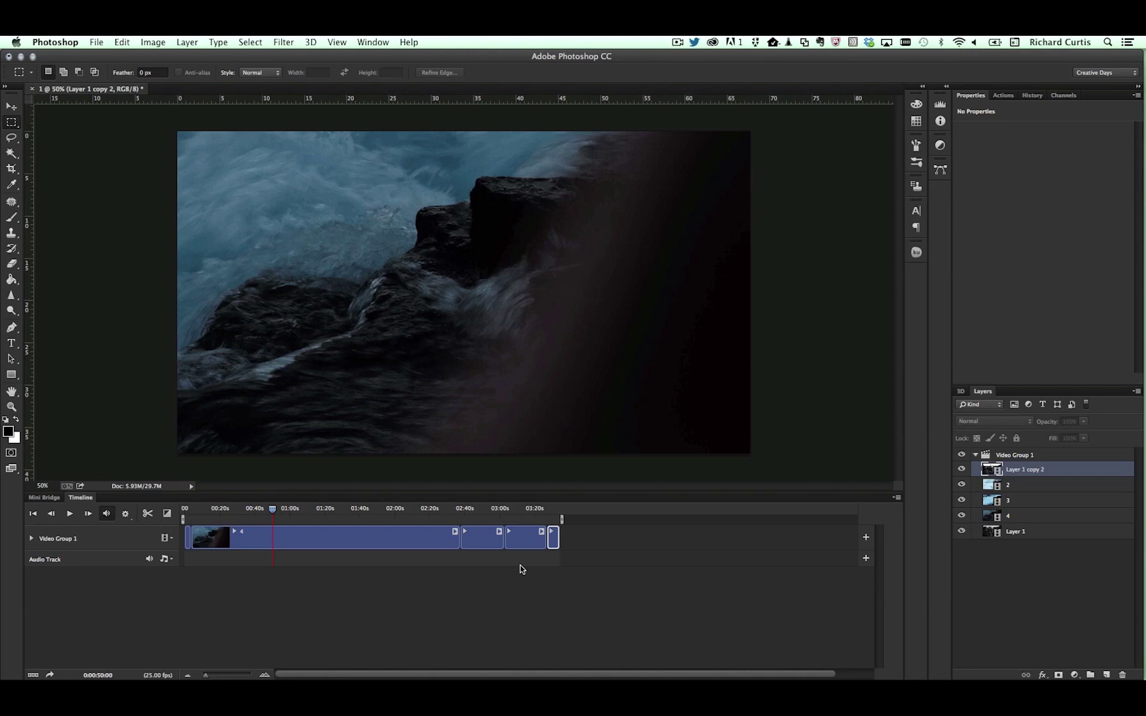
Step: Trim the opening of clip 4 so that it starts at the waterfall footage, removing the dark blurred shot
drag(273, 510, 229, 497)
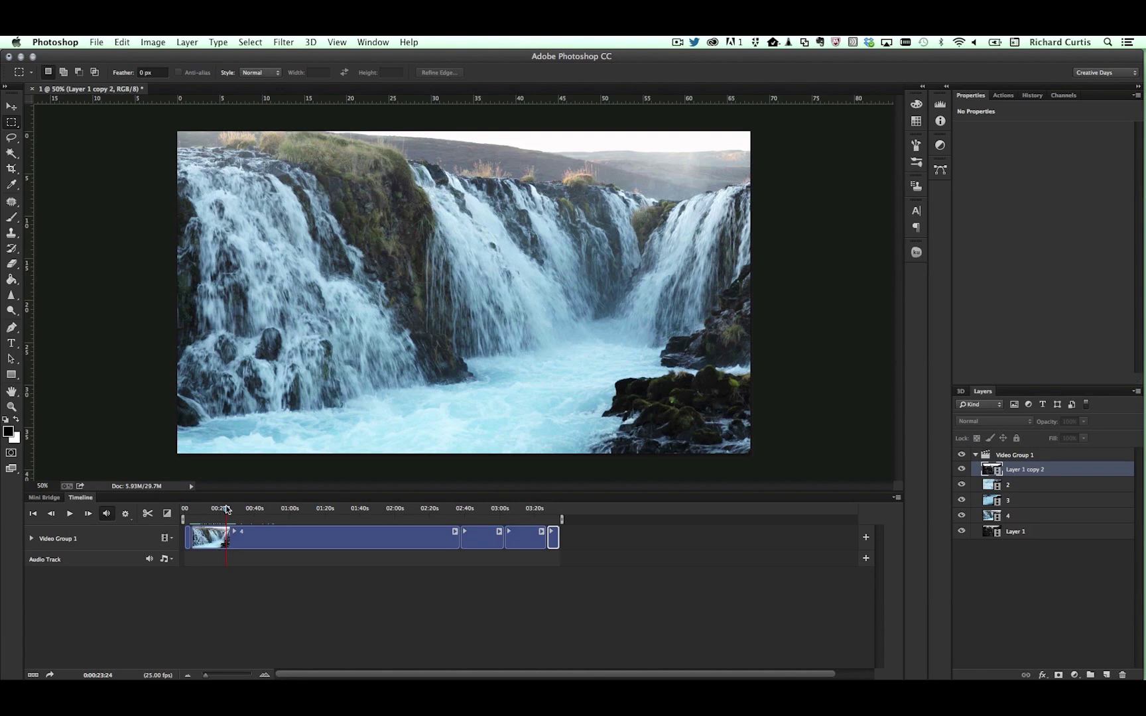
click(226, 509)
drag(226, 509, 225, 509)
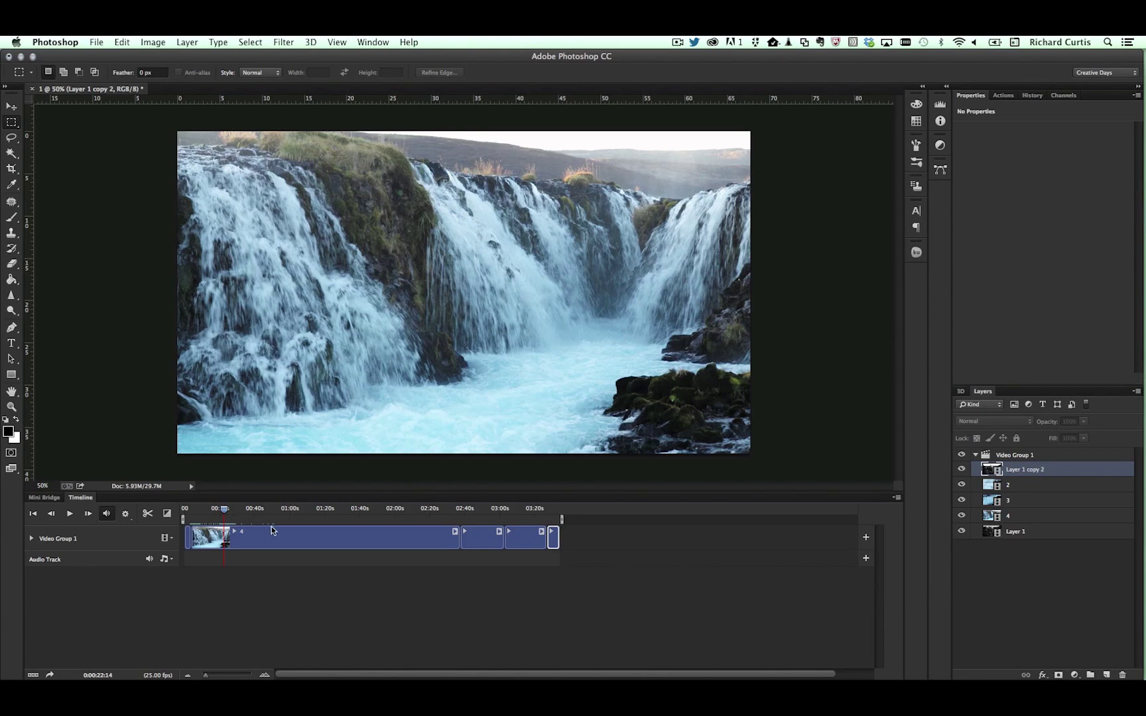
click(197, 541)
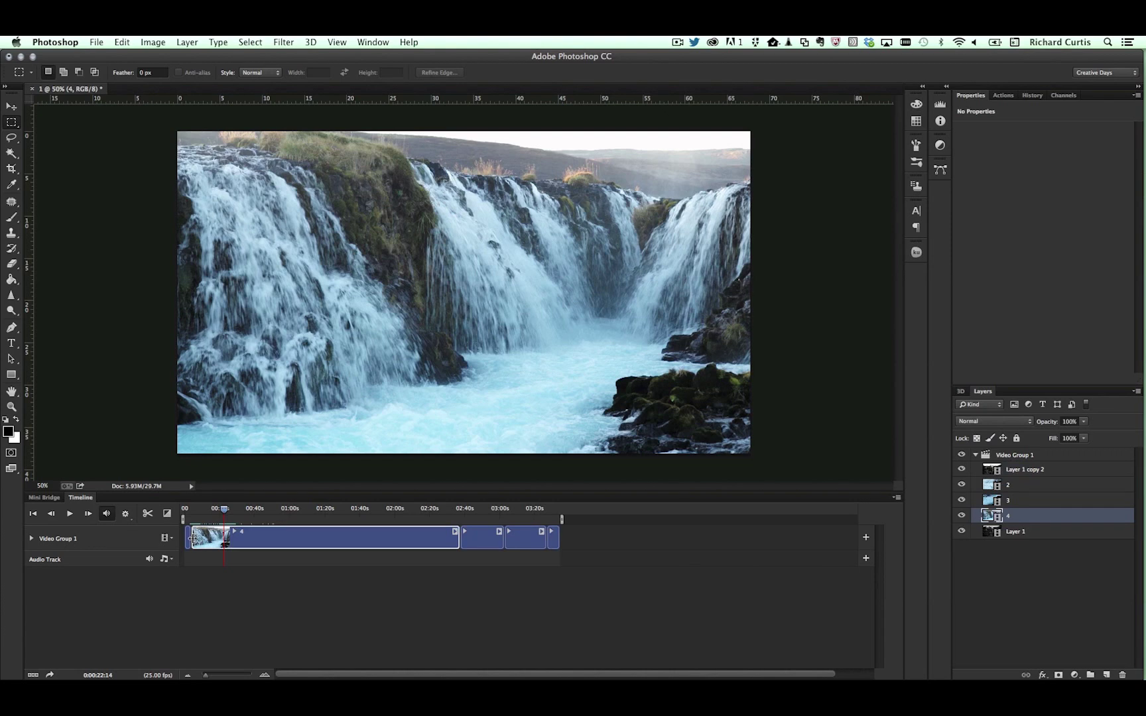
drag(191, 539, 194, 539)
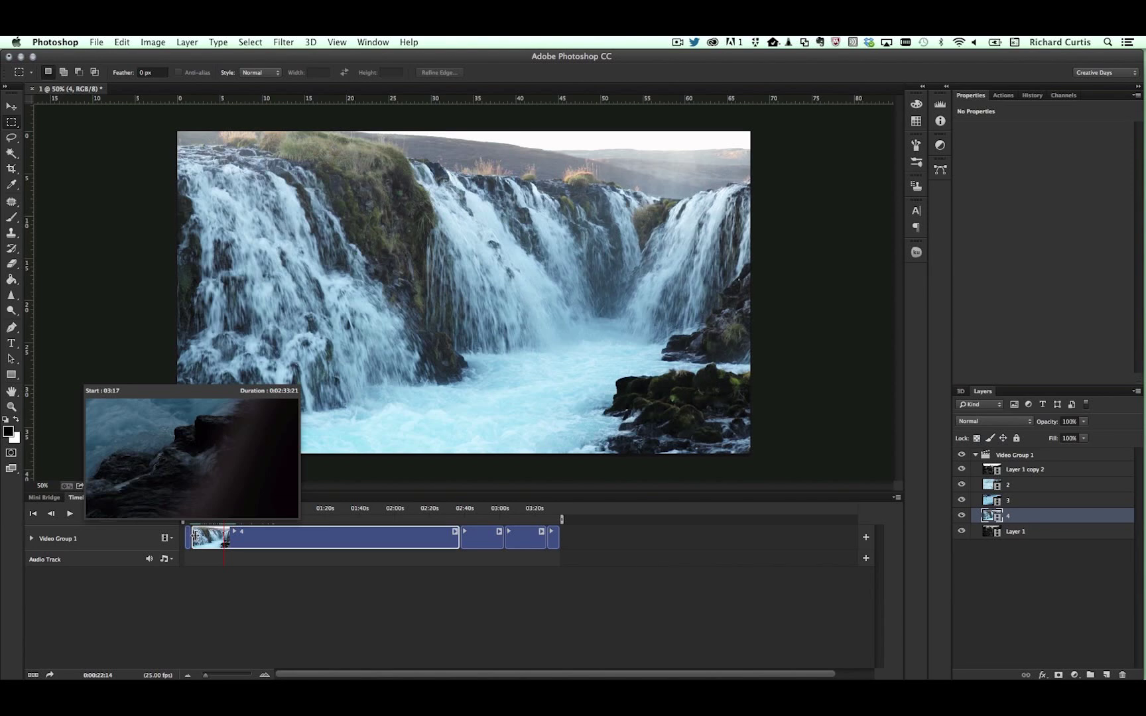
drag(195, 536, 219, 538)
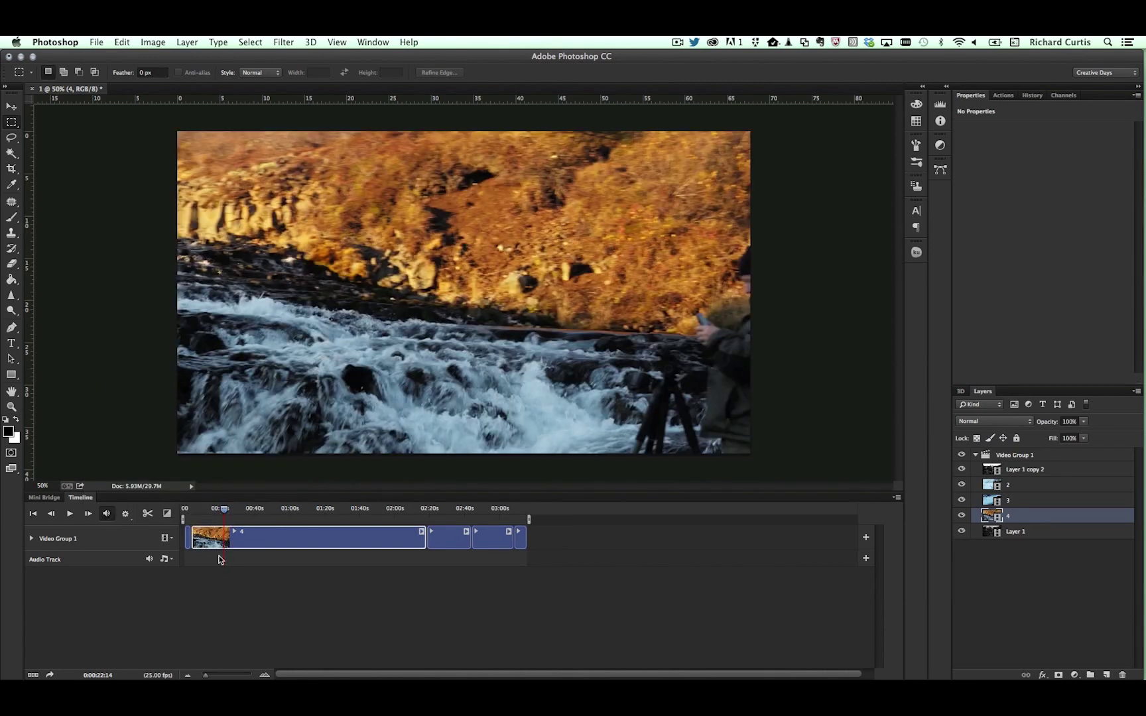
Step: Split clip 4 during its opening waterfall shot at 0:00:08:12
click(221, 508)
drag(221, 508, 203, 512)
click(264, 675)
click(264, 675)
drag(280, 511, 282, 503)
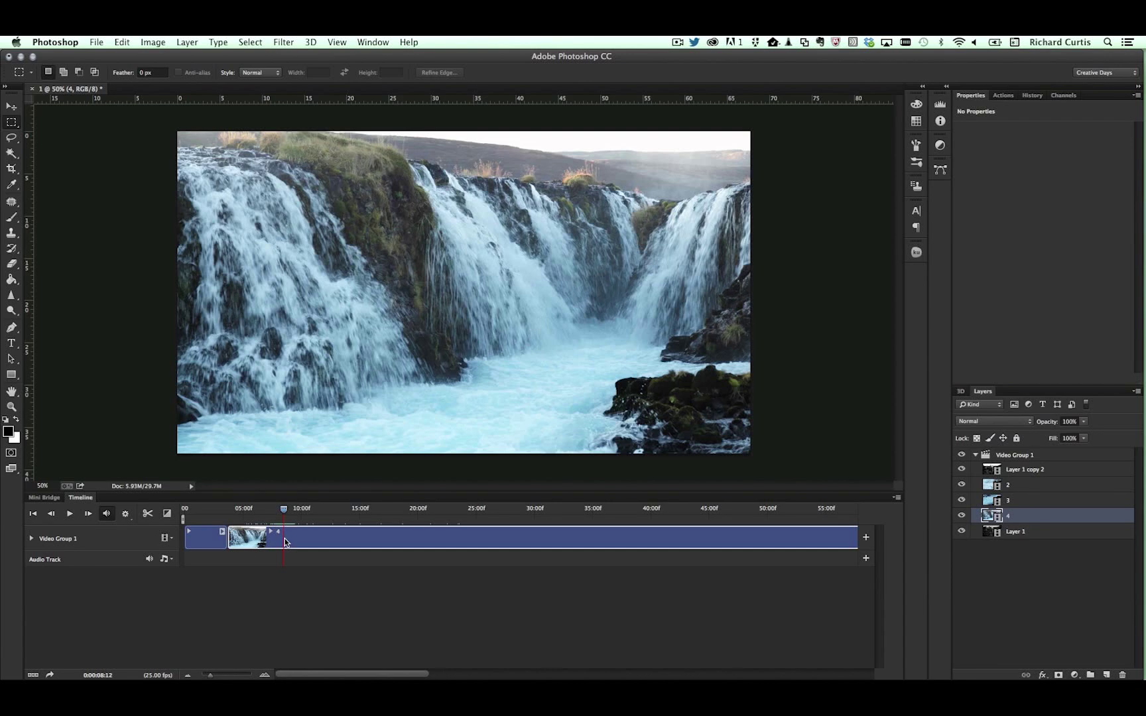
click(148, 513)
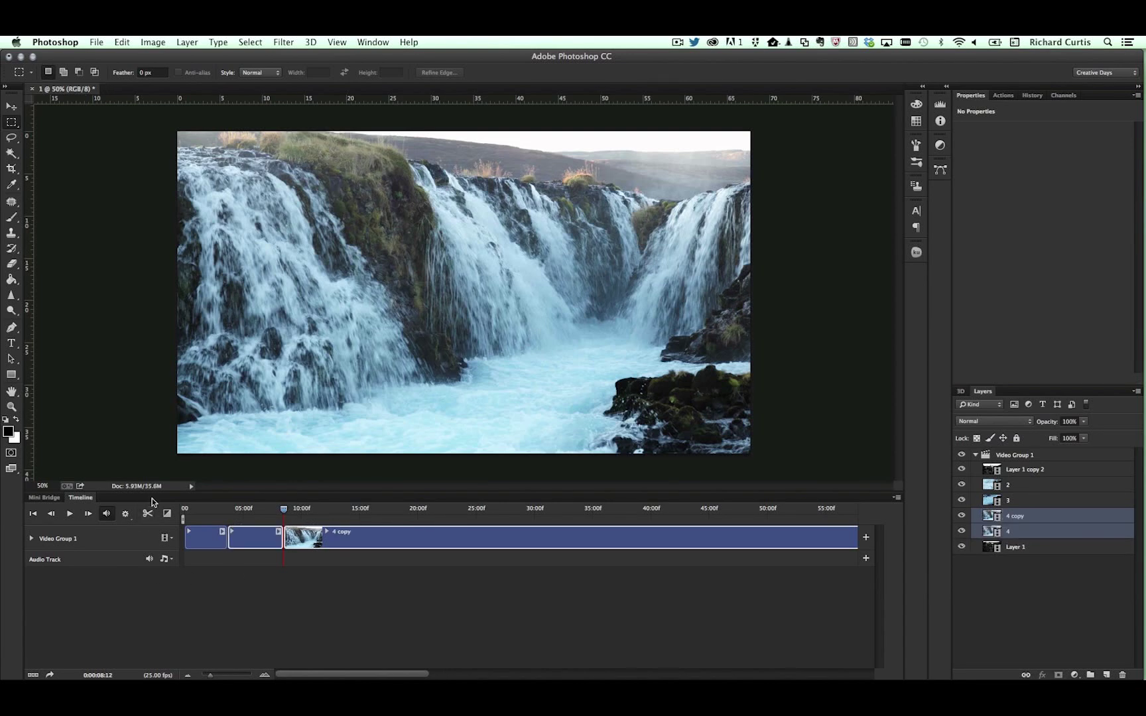
Step: Find the steady river view between the rock walls in the 4 copy clip and split it at 0:01:55:11
drag(284, 509, 253, 509)
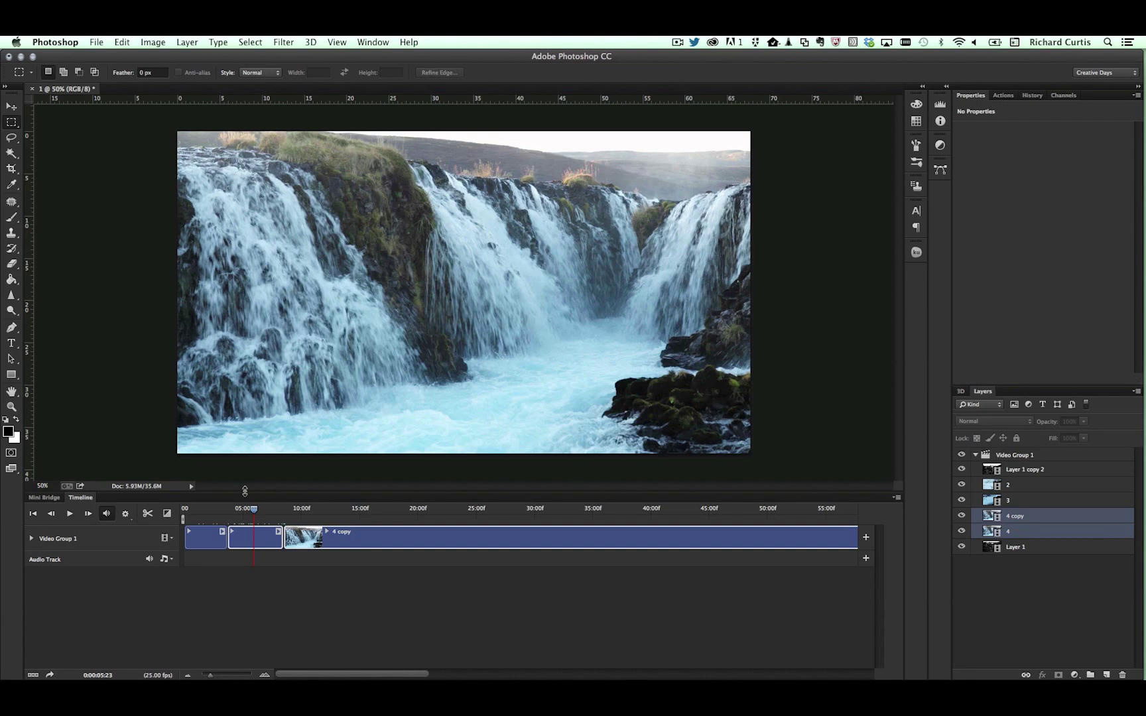
drag(255, 509, 695, 509)
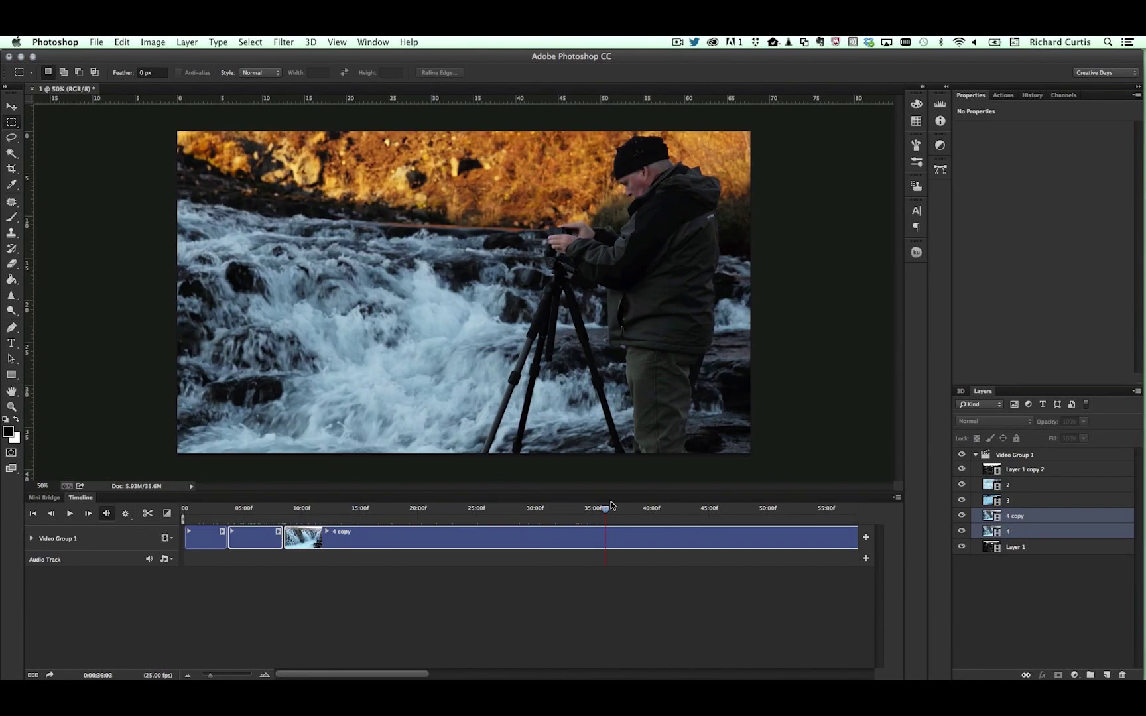
scroll(435, 609, right, 5)
drag(335, 512, 754, 504)
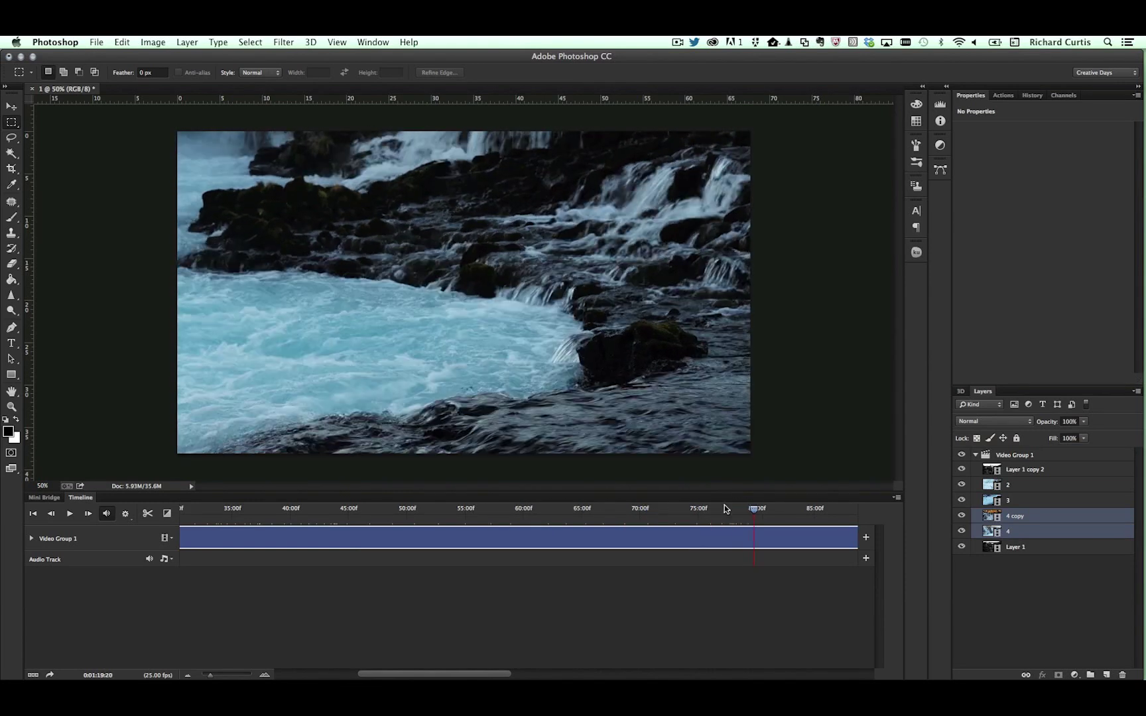
drag(489, 673, 545, 627)
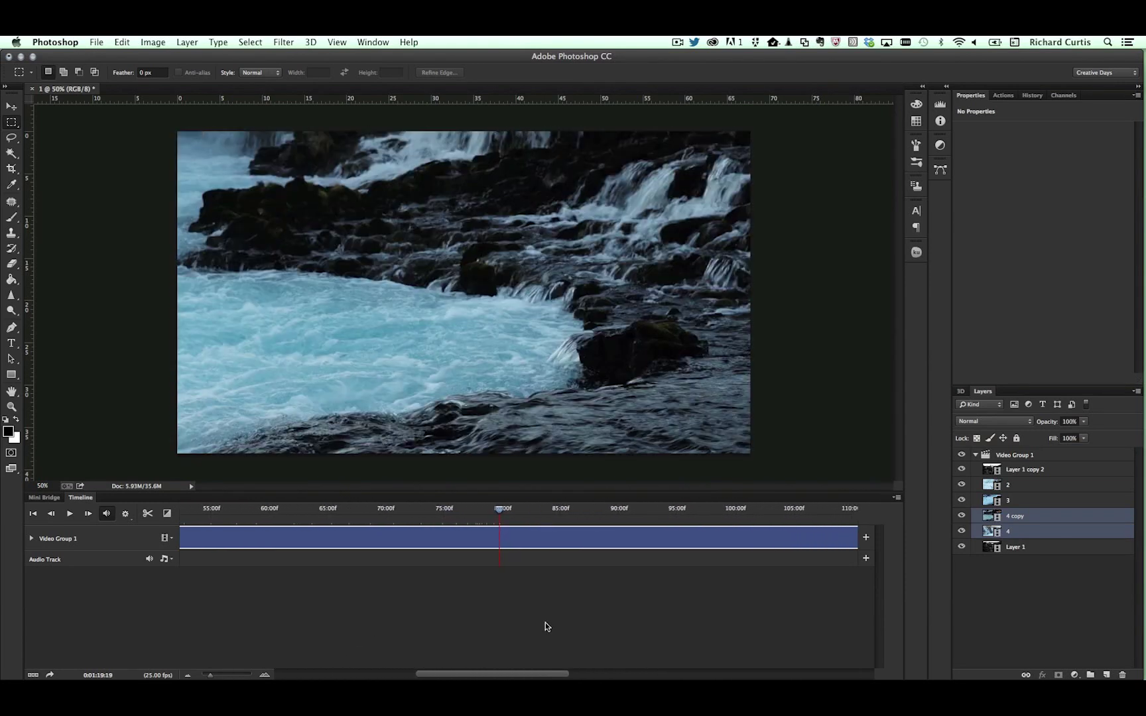
drag(500, 510, 829, 500)
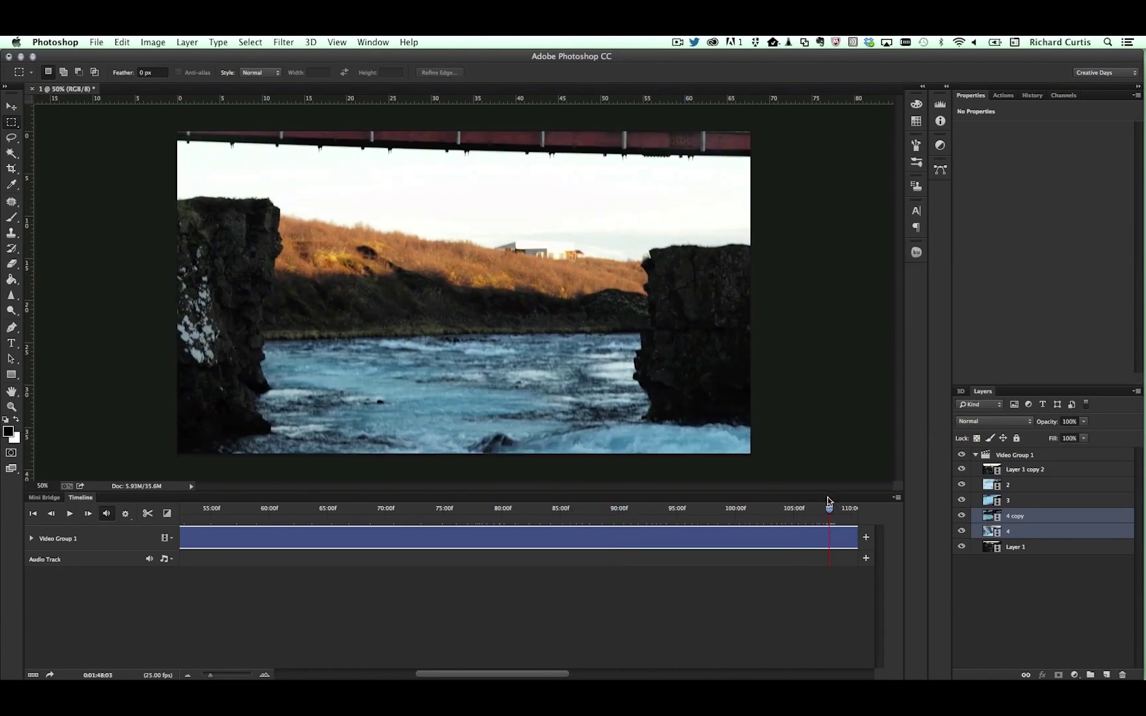
drag(528, 673, 585, 676)
drag(577, 508, 670, 508)
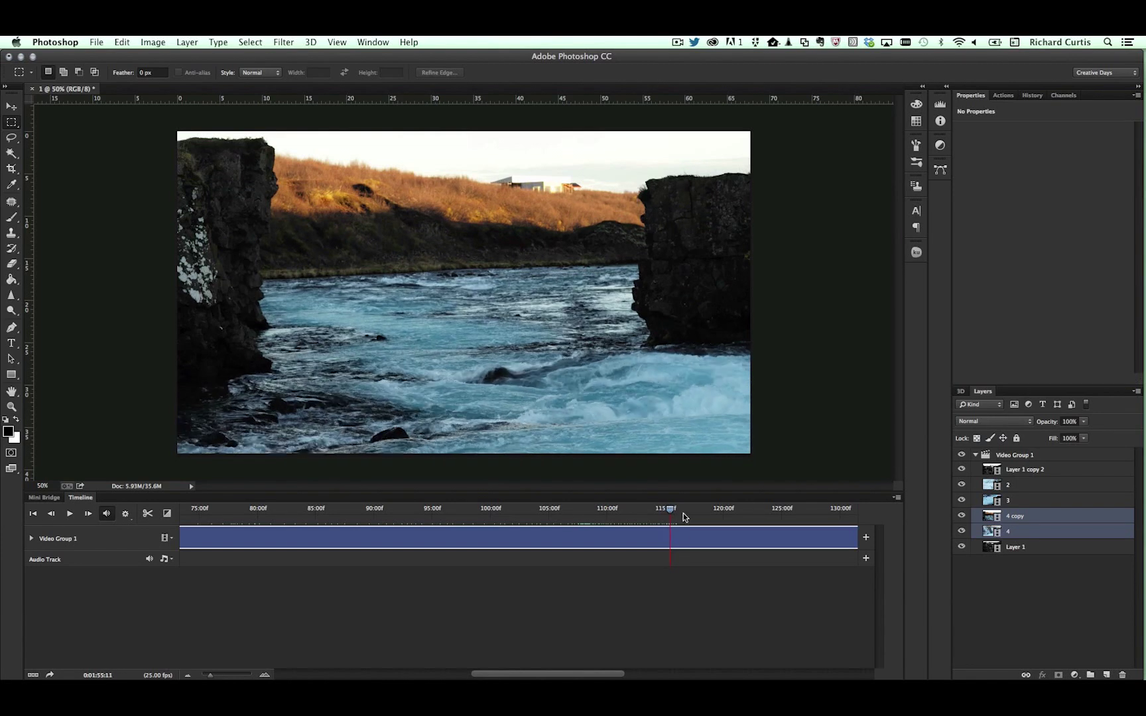
click(677, 535)
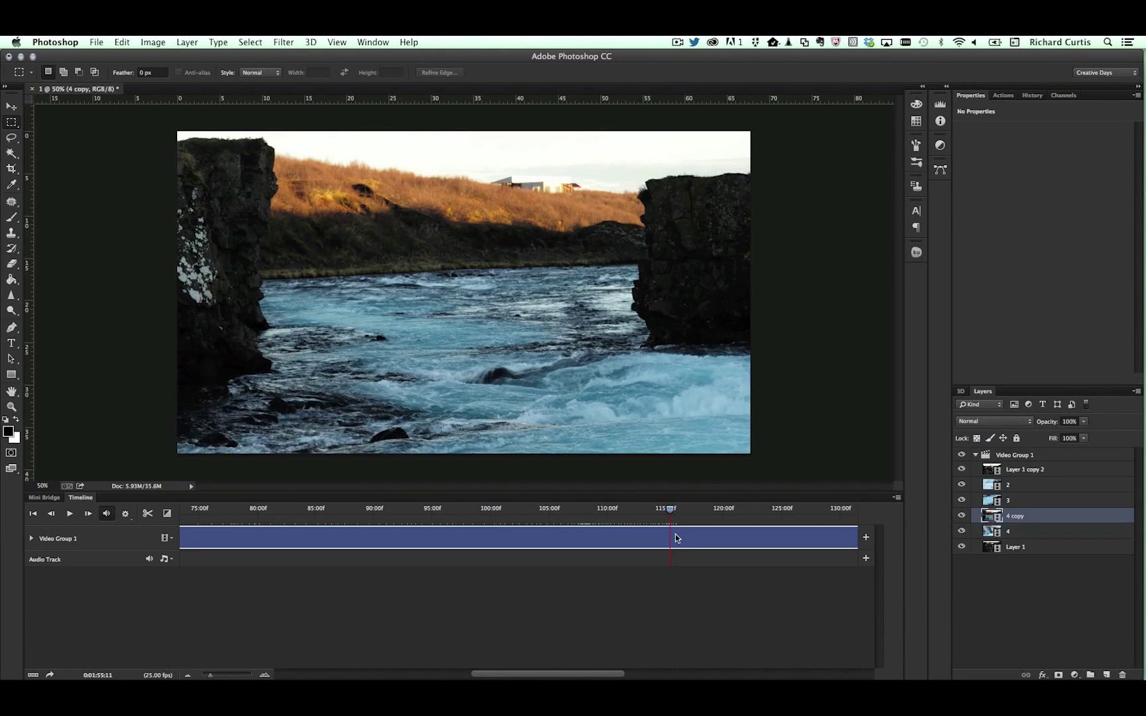
click(147, 514)
Step: Trim the end of the 4 copy 2 clip back to 0:02:01:07
drag(671, 509, 699, 509)
drag(706, 507, 739, 508)
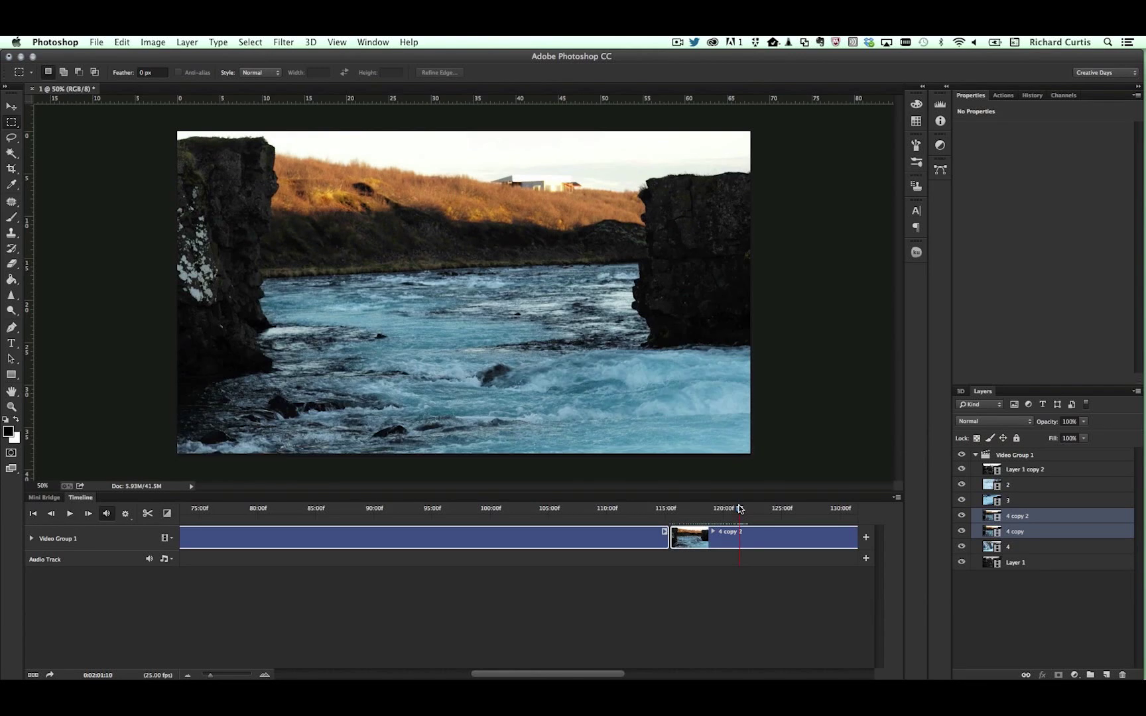
drag(611, 675, 656, 675)
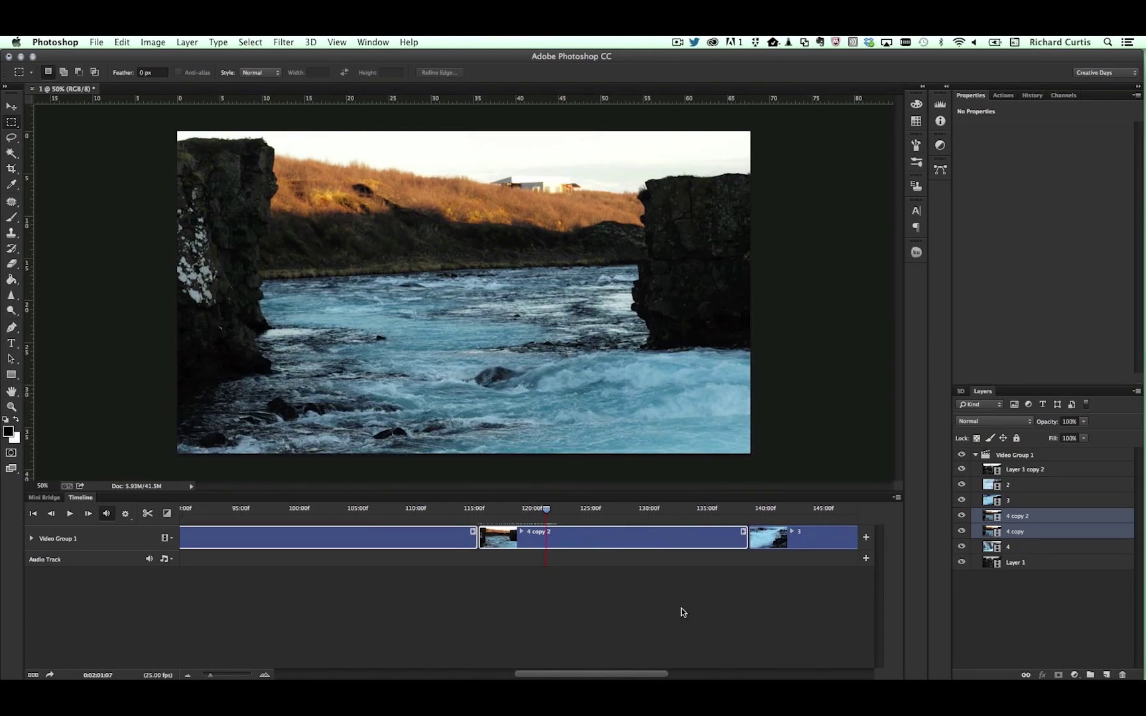
drag(745, 540, 545, 545)
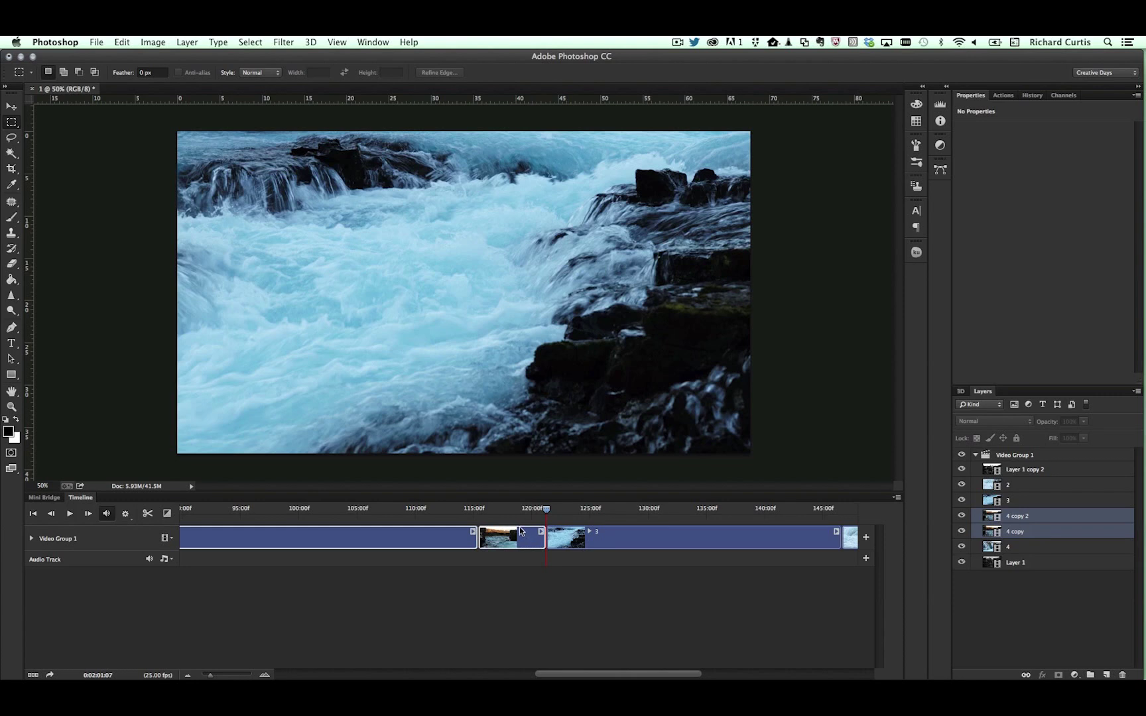
Step: Delete the long 4 copy clip between clip 4 and the 4 copy 2 clip
scroll(531, 541, left, 5)
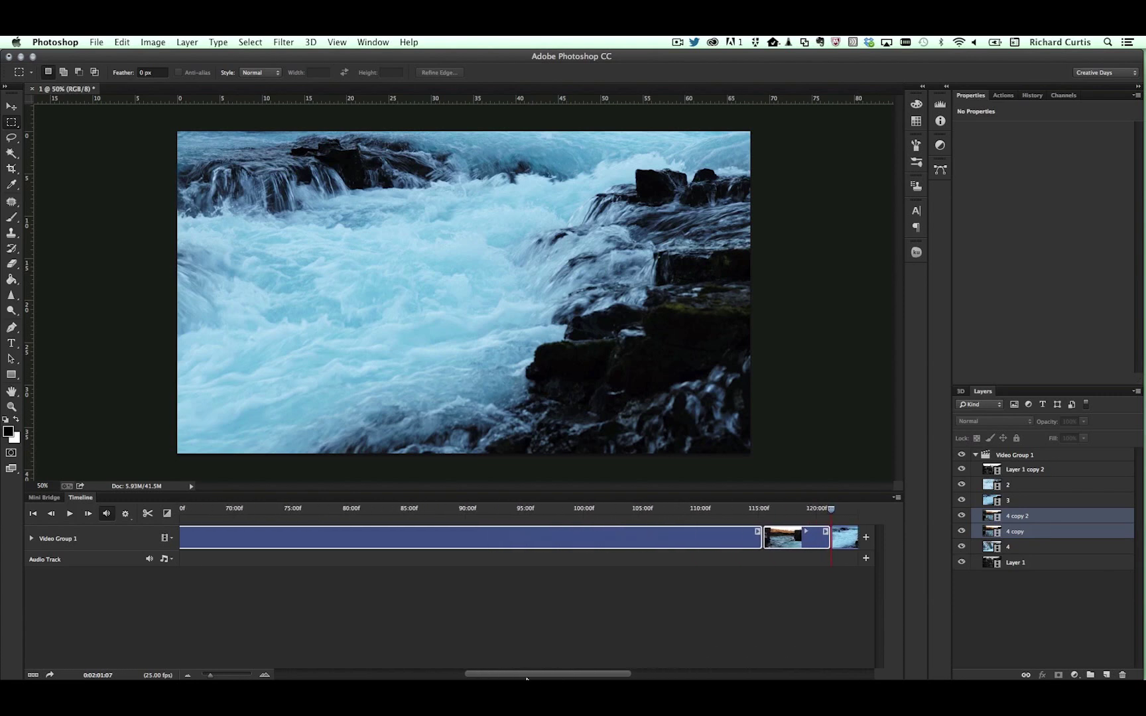
click(499, 545)
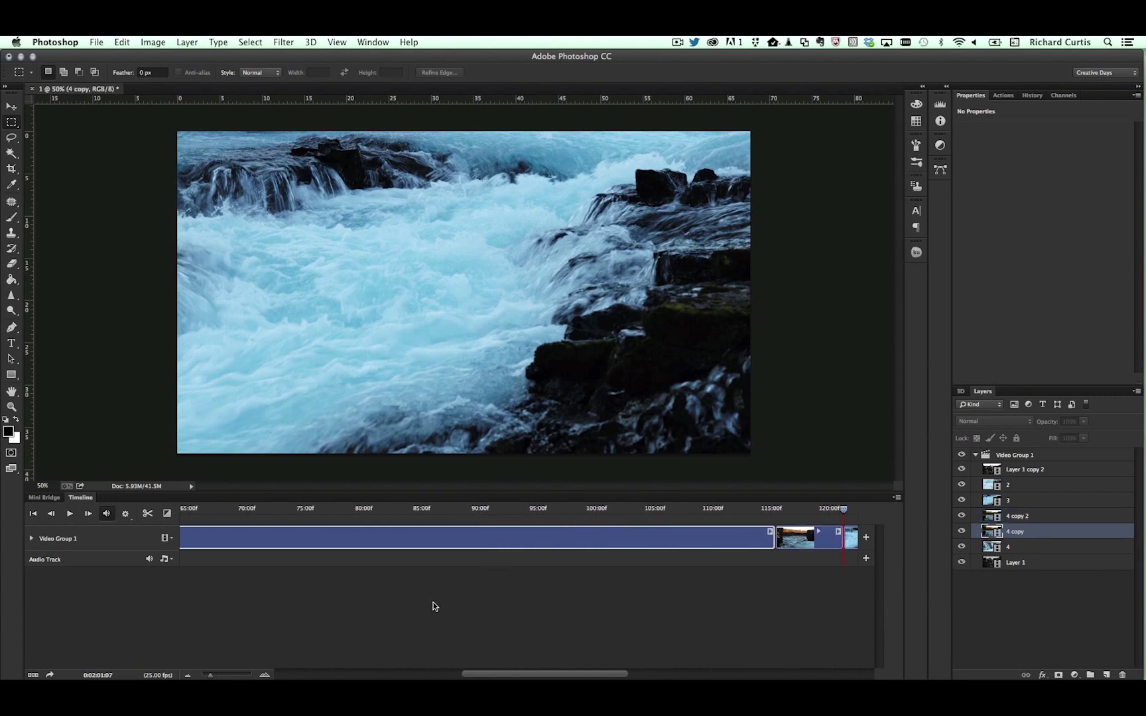
key(Delete)
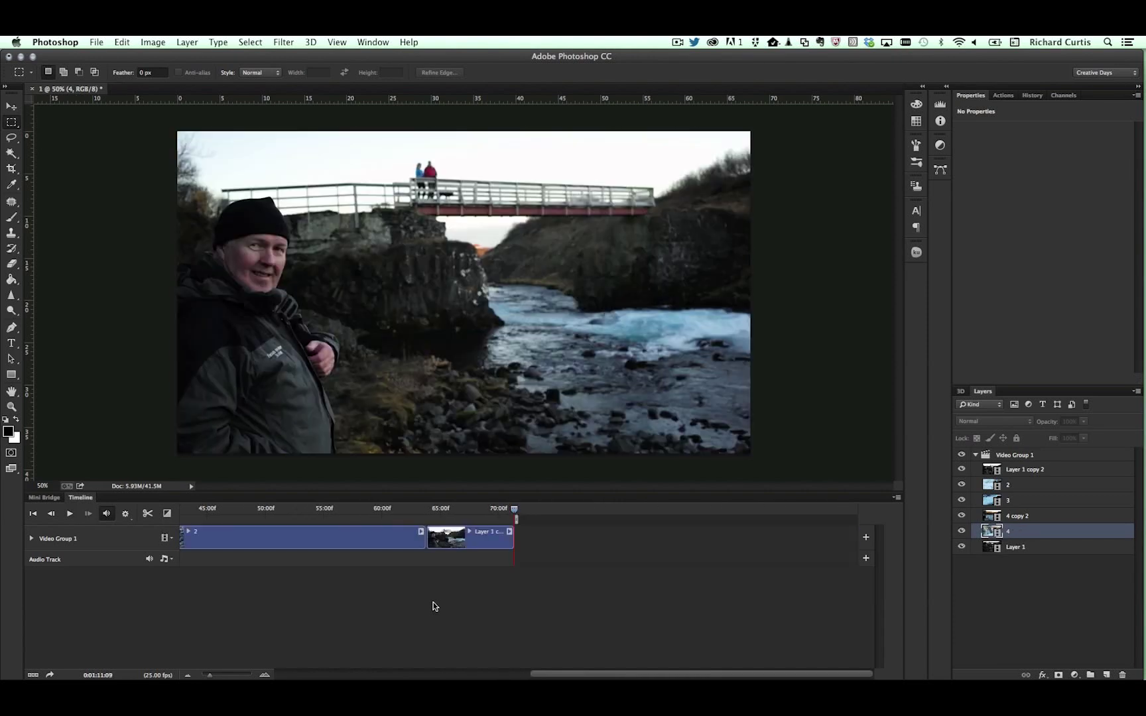
Step: Split clip 2 at 0:00:43:05, after its opening white-water shot
drag(655, 675, 508, 638)
mouse_move(462, 511)
mouse_down()
mouse_move(436, 507)
mouse_move(475, 510)
mouse_up()
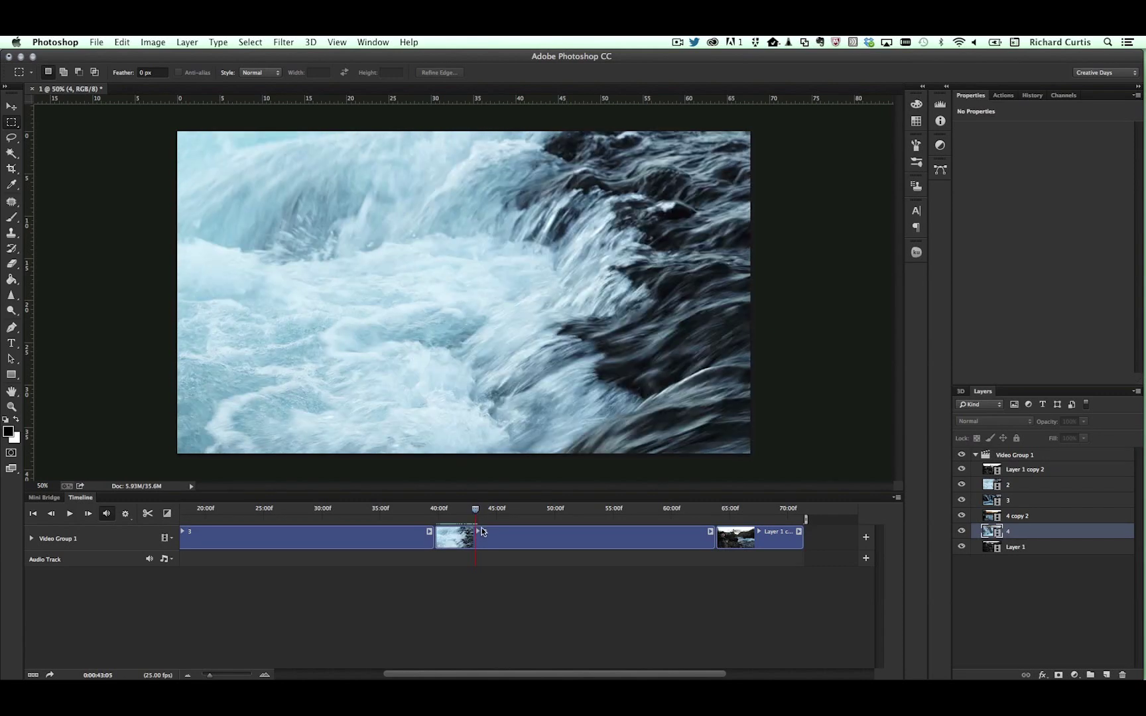
click(480, 543)
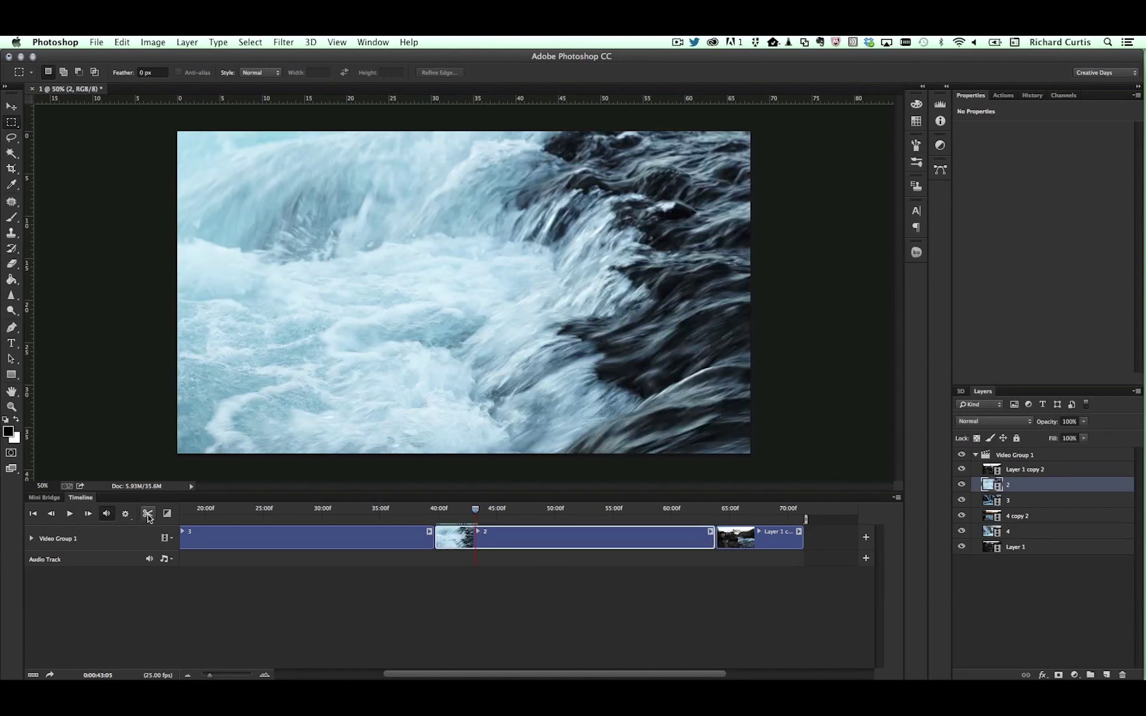
click(148, 514)
Step: Trim the start of the 2 copy clip and pull its end back to 0:00:47:16
drag(477, 512, 608, 509)
drag(477, 541, 527, 507)
drag(580, 541, 527, 539)
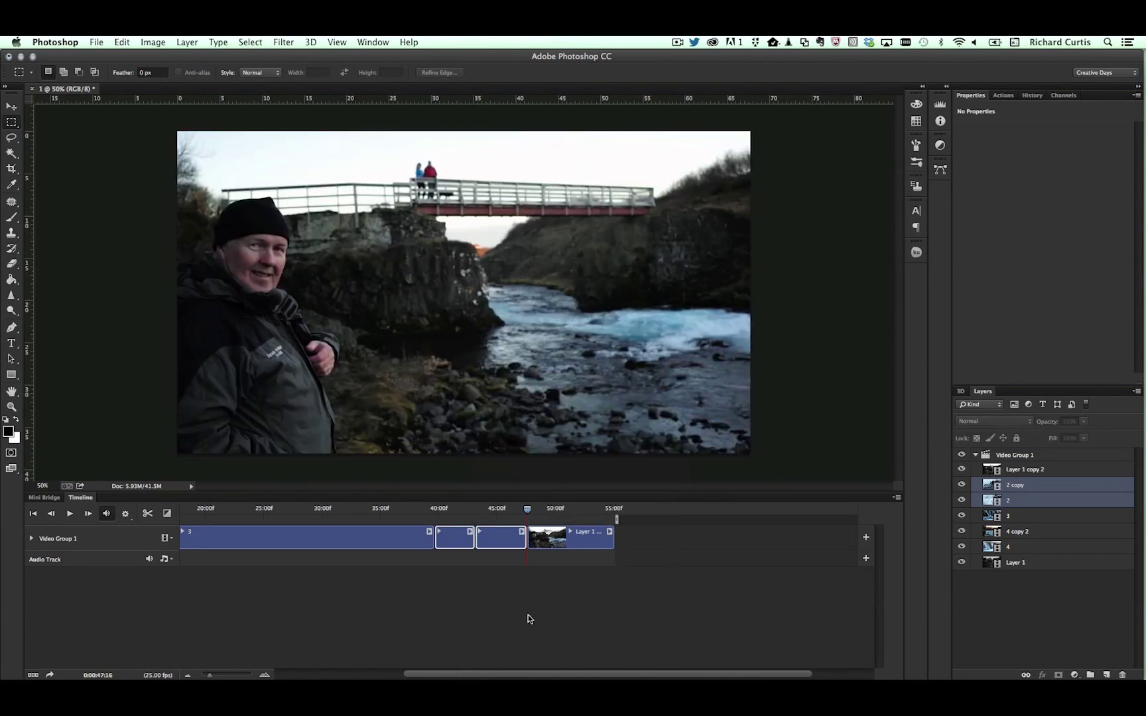
Step: Trim the opening of clip 3 to its wide waterfall shot and cut its end back to 0:00:19:12
drag(526, 668, 407, 653)
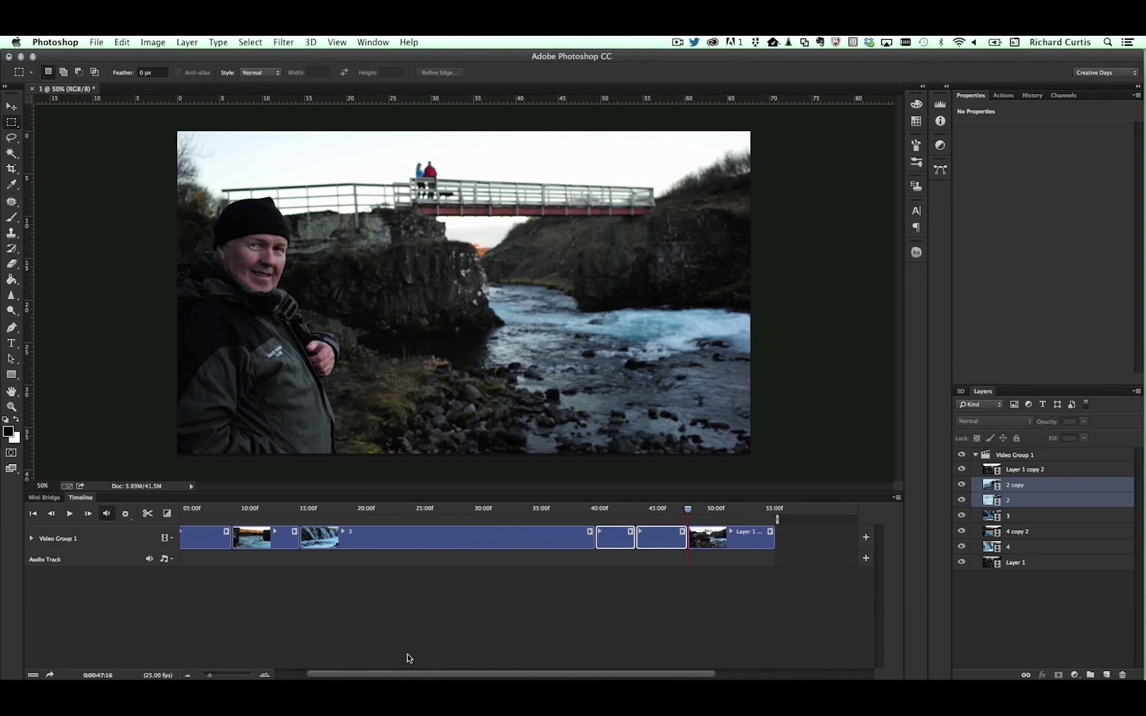
mouse_move(353, 508)
mouse_down()
mouse_move(310, 507)
mouse_move(336, 508)
mouse_up()
key(space)
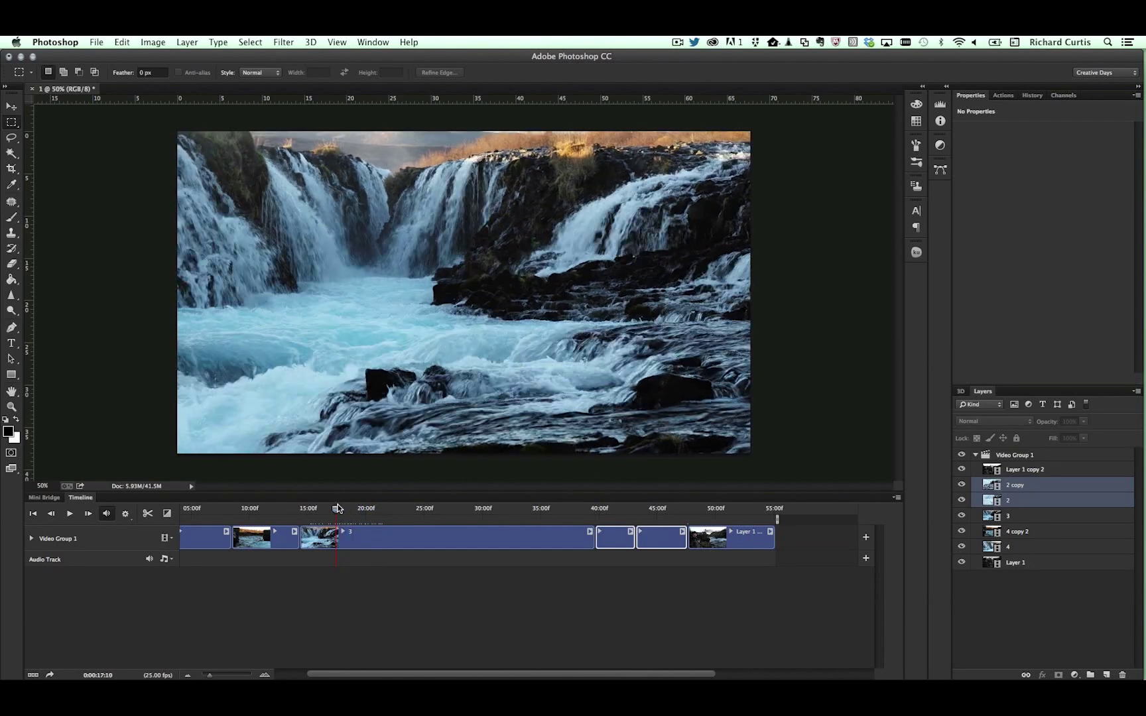
drag(350, 506, 359, 507)
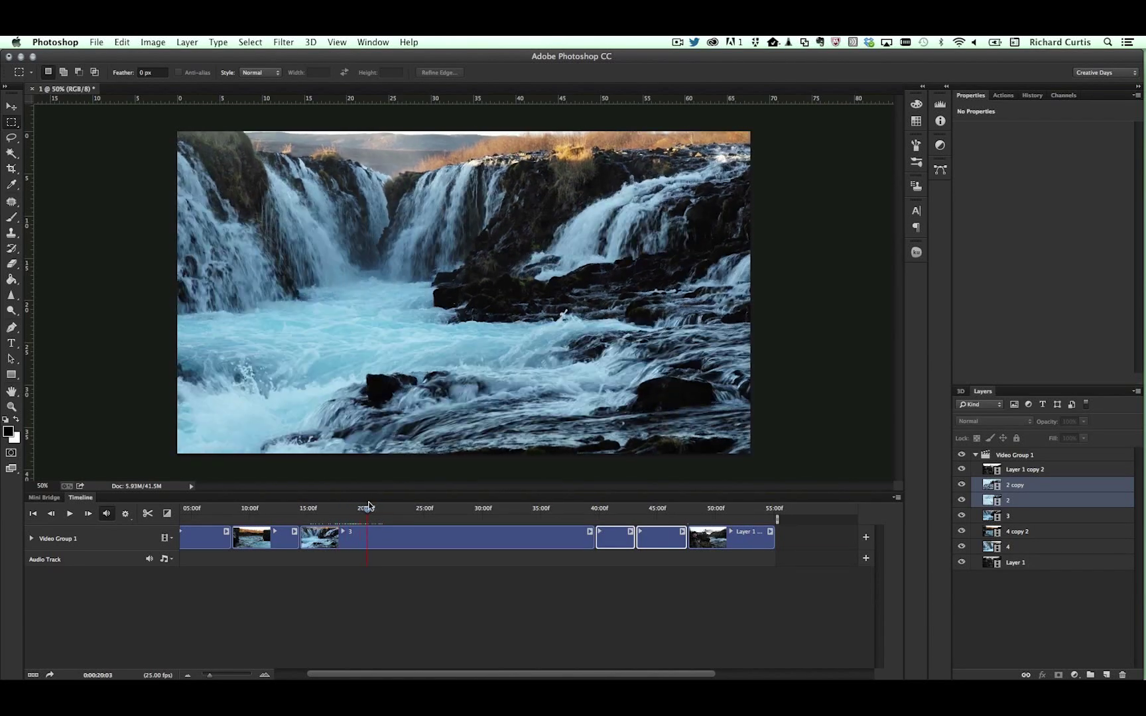
drag(303, 537, 358, 505)
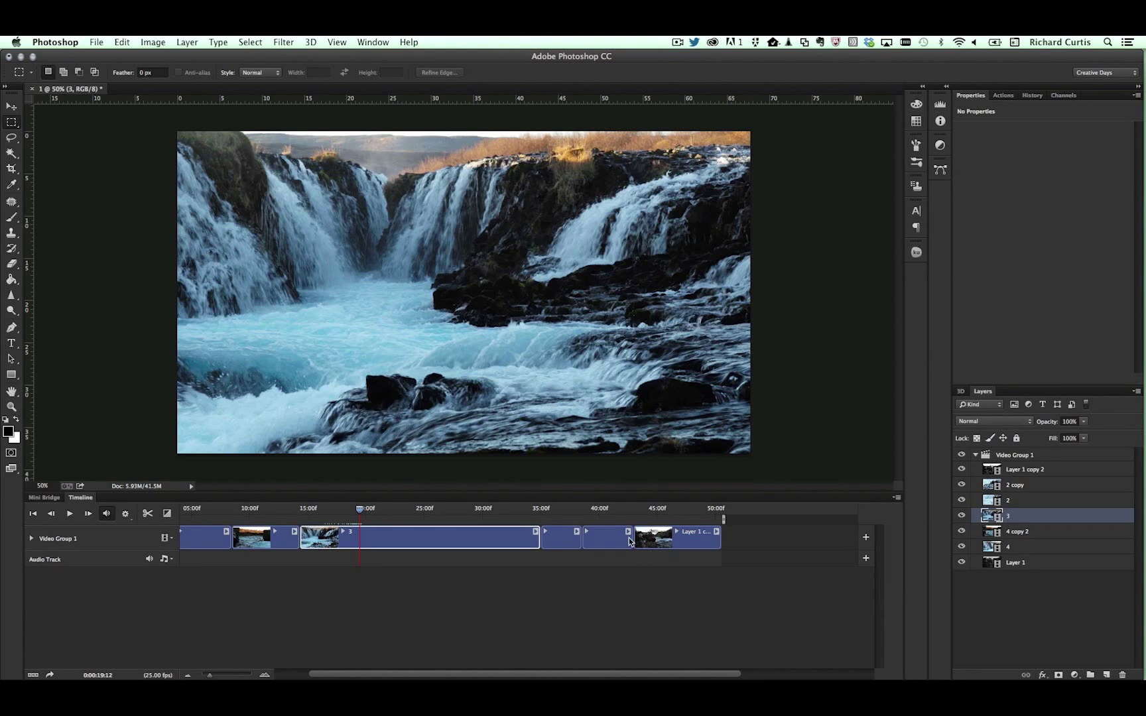
drag(537, 542, 360, 540)
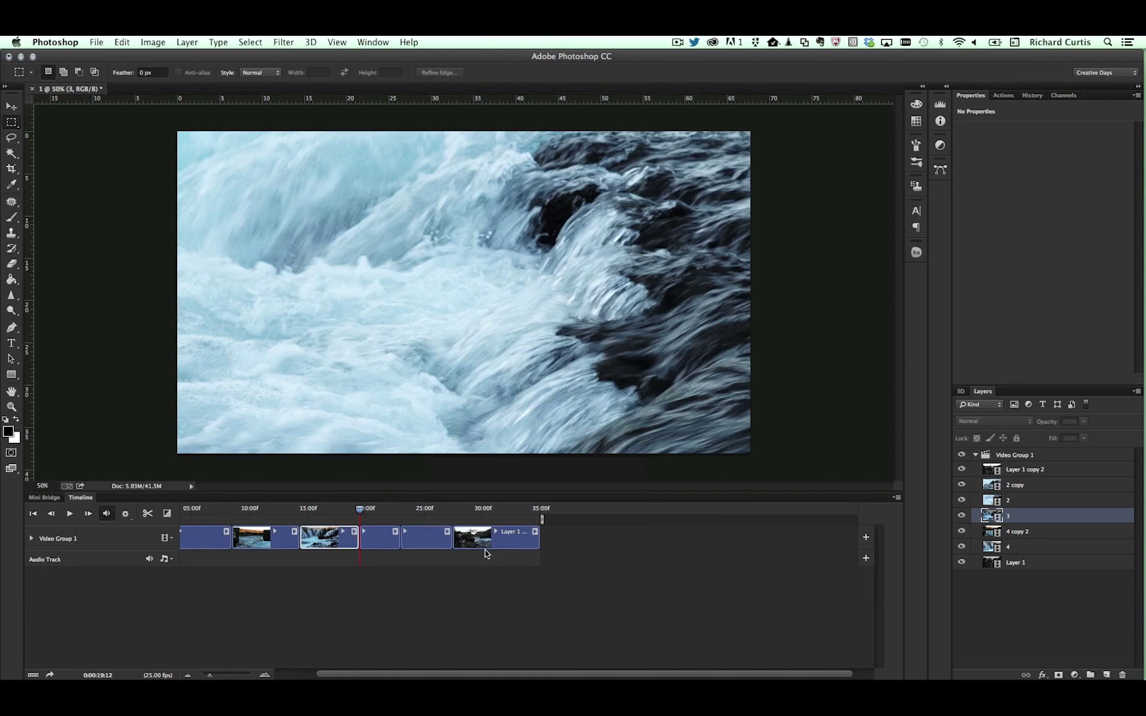
Step: Scrub through the shortened sequence from its beginning into clip 3 to review the cuts
drag(359, 508, 148, 533)
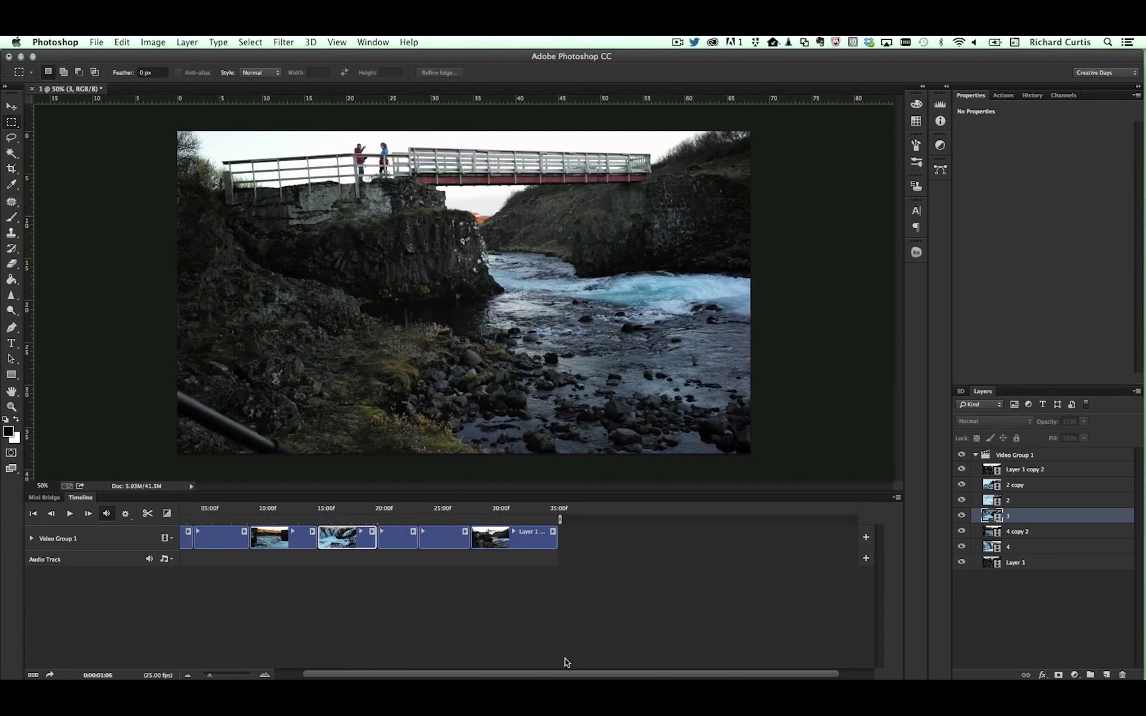
drag(557, 676, 474, 671)
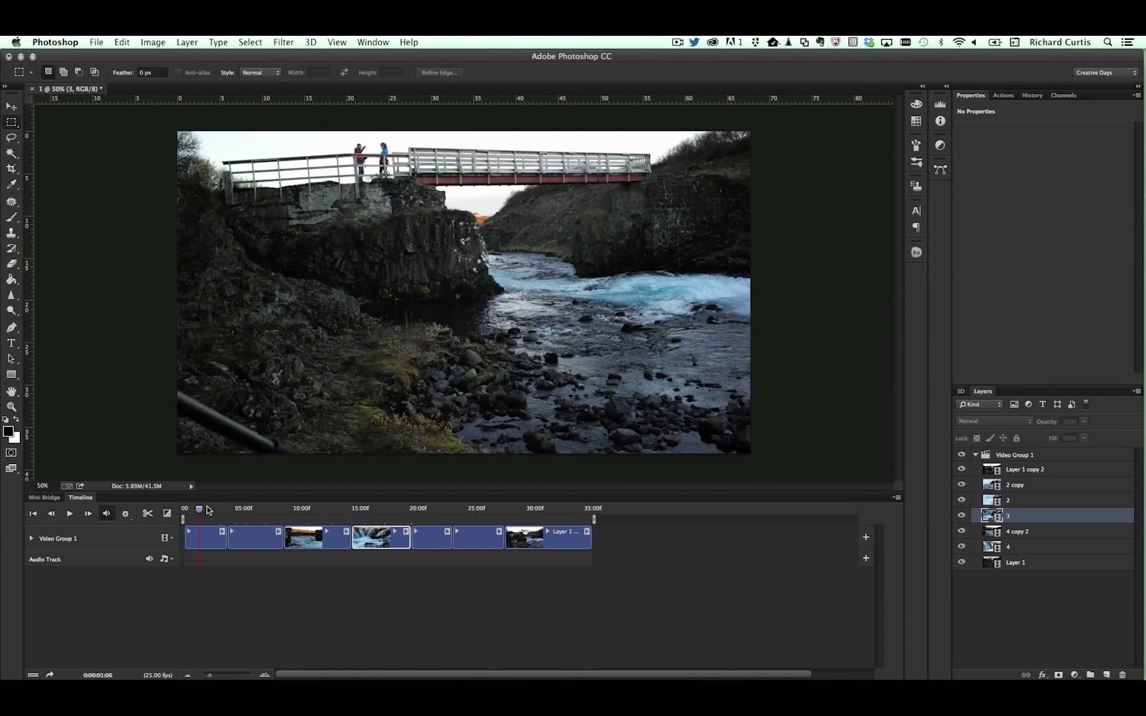
drag(199, 509, 189, 509)
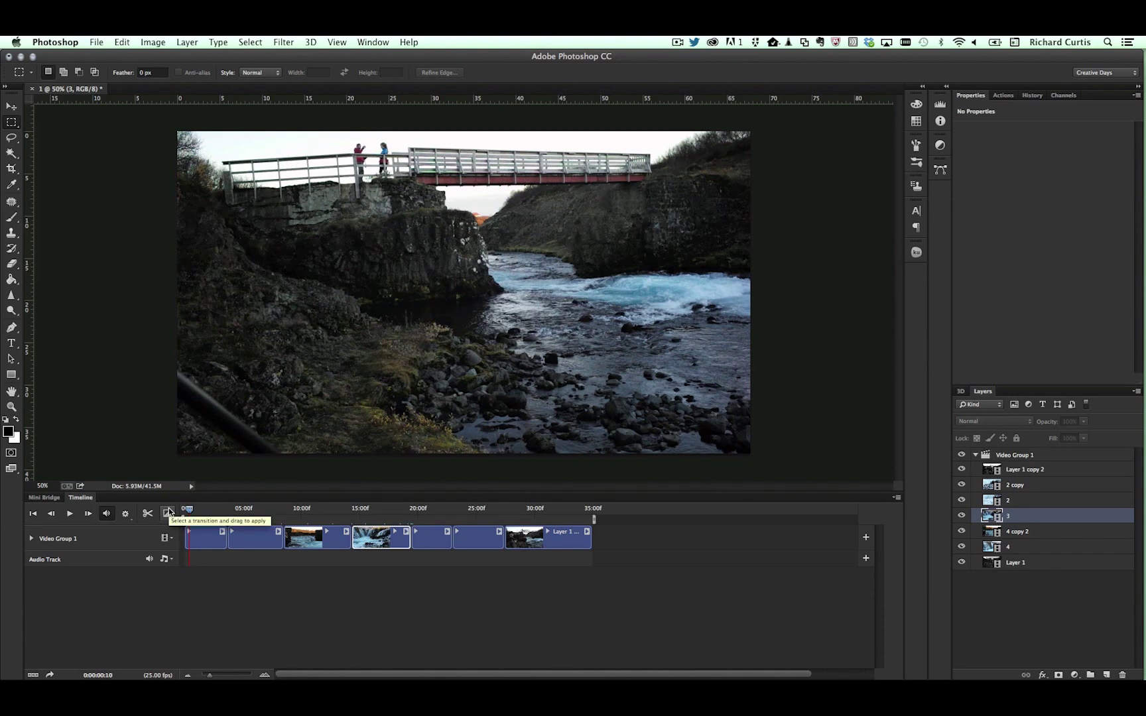
drag(189, 510, 381, 478)
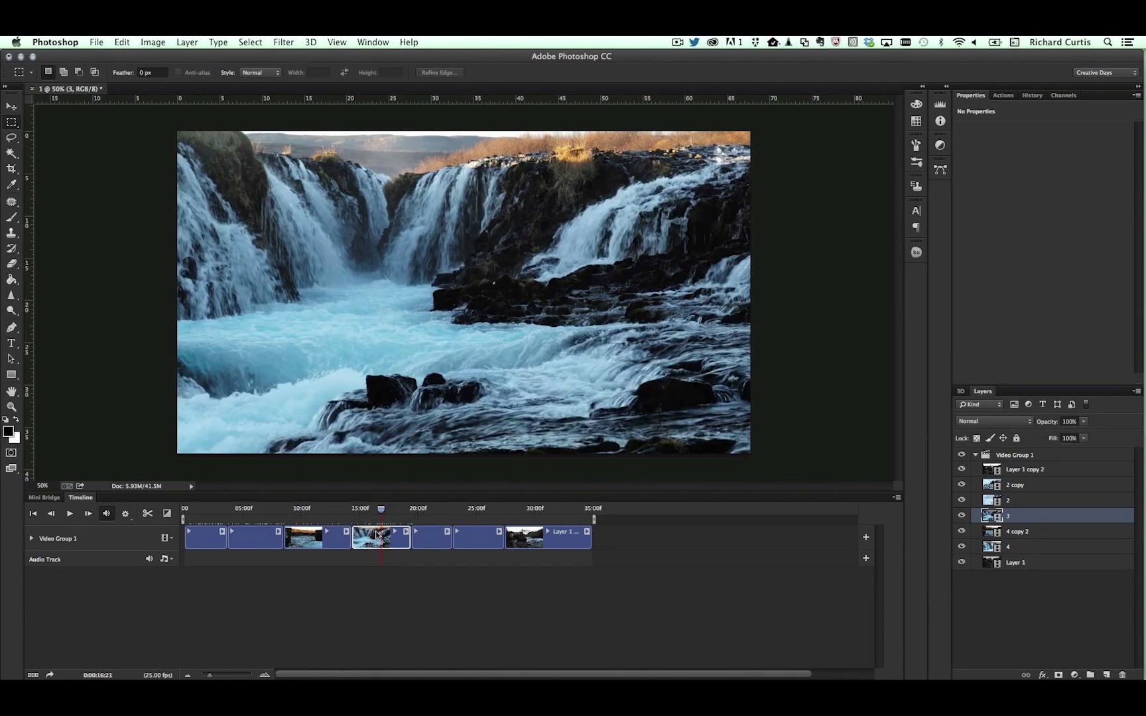
Step: Move clip 3 so that it directly follows the opening Layer 1 clip, and check the clip placed after it
drag(360, 538, 264, 538)
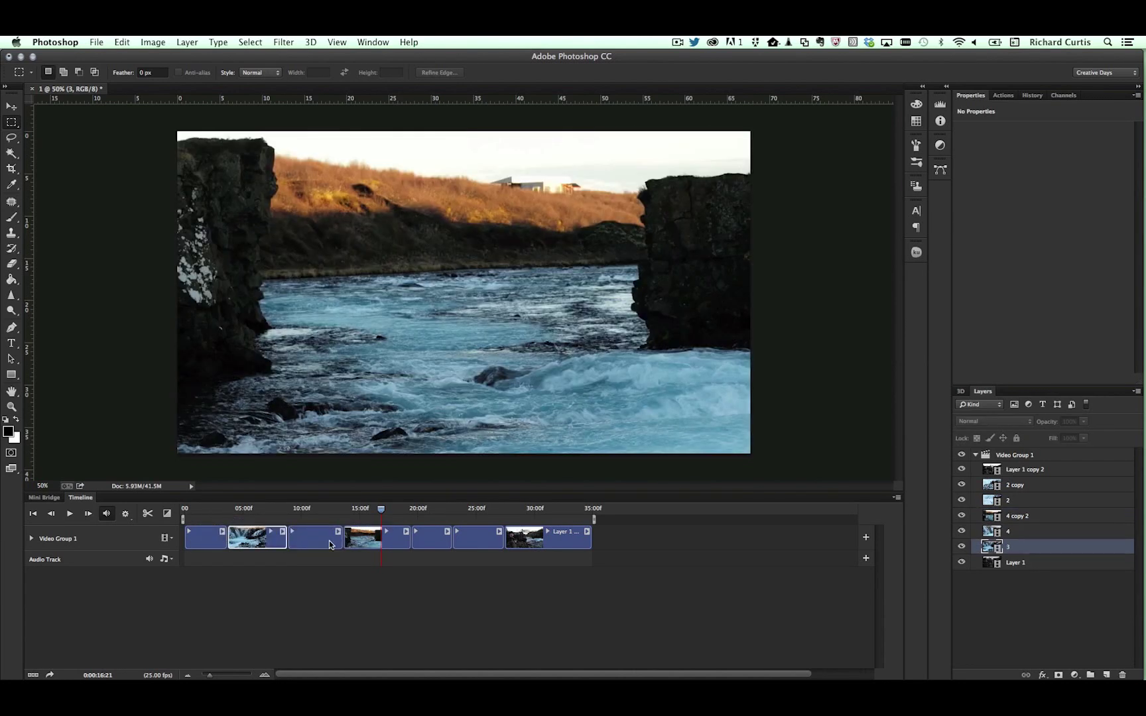
drag(382, 513, 319, 542)
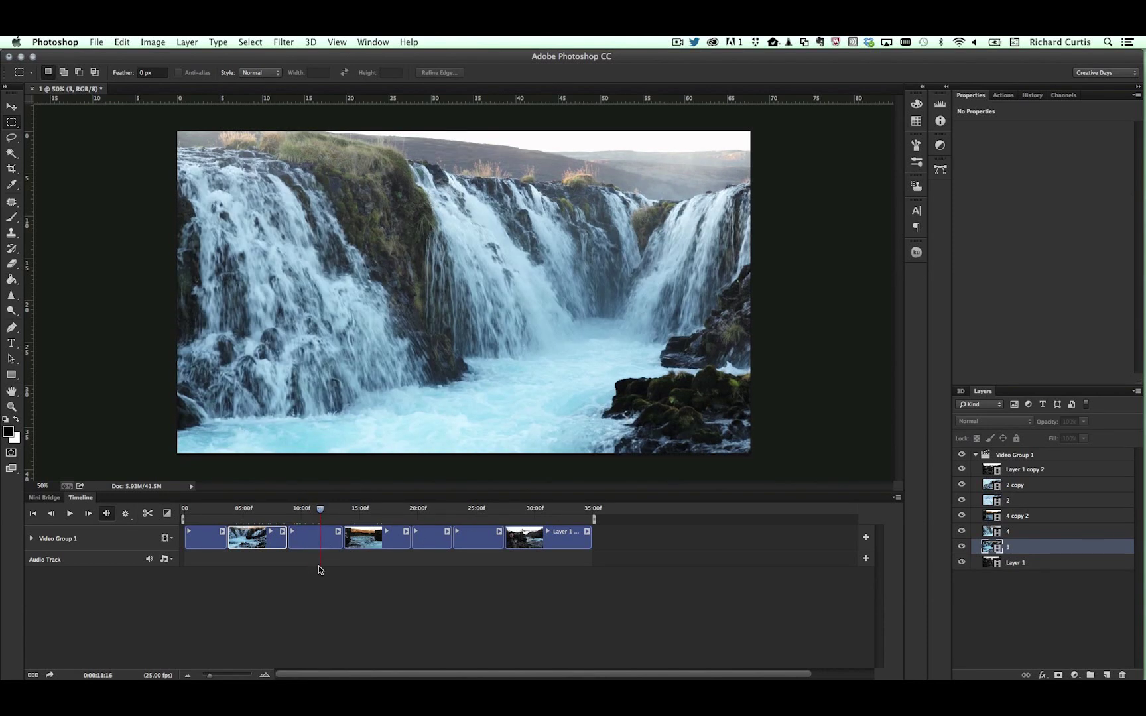
Step: Move clip 4 and then clip 4 copy 2 toward the end of the sequence, just before the closing Layer 1 copy 2 clip
click(305, 537)
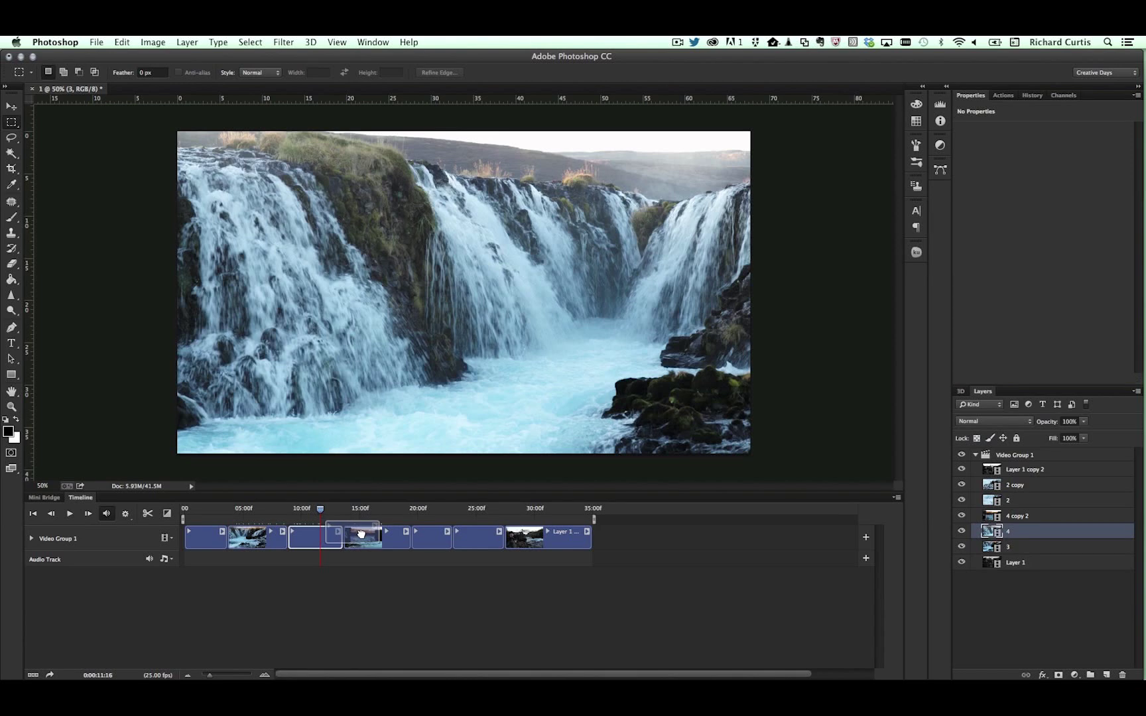
drag(401, 543, 309, 540)
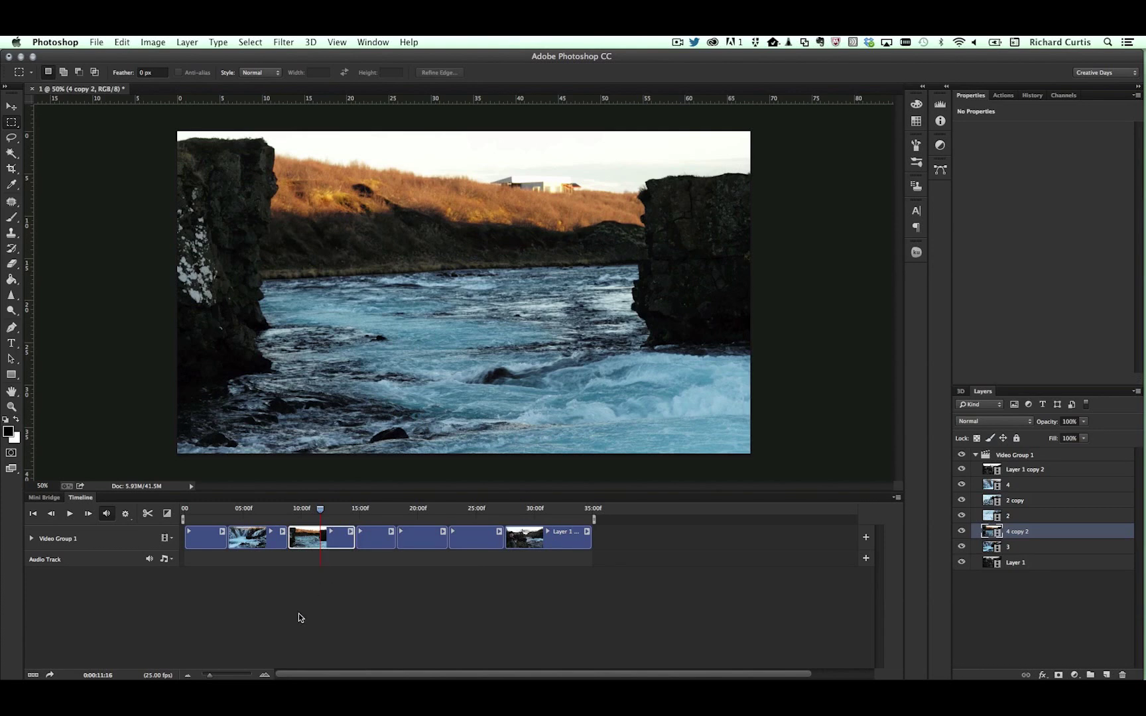
drag(309, 542, 458, 539)
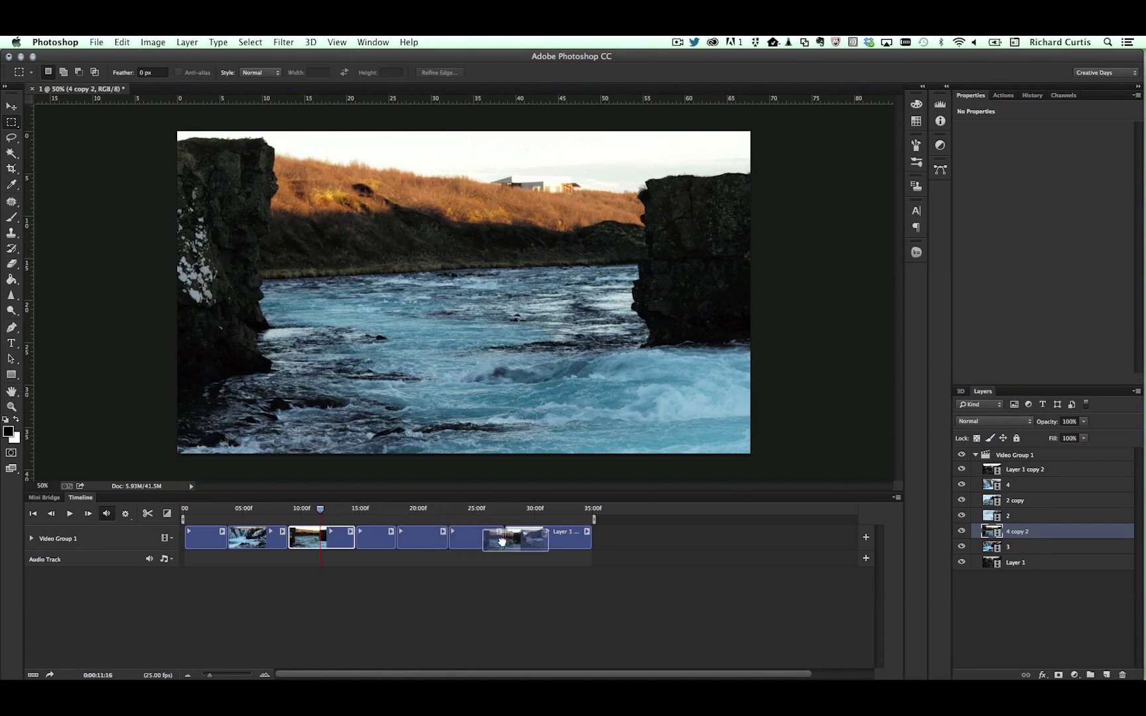
Step: Move the 2 copy clip ahead of clip 2, directly after clip 3, and return the playhead to the start
drag(324, 512, 362, 510)
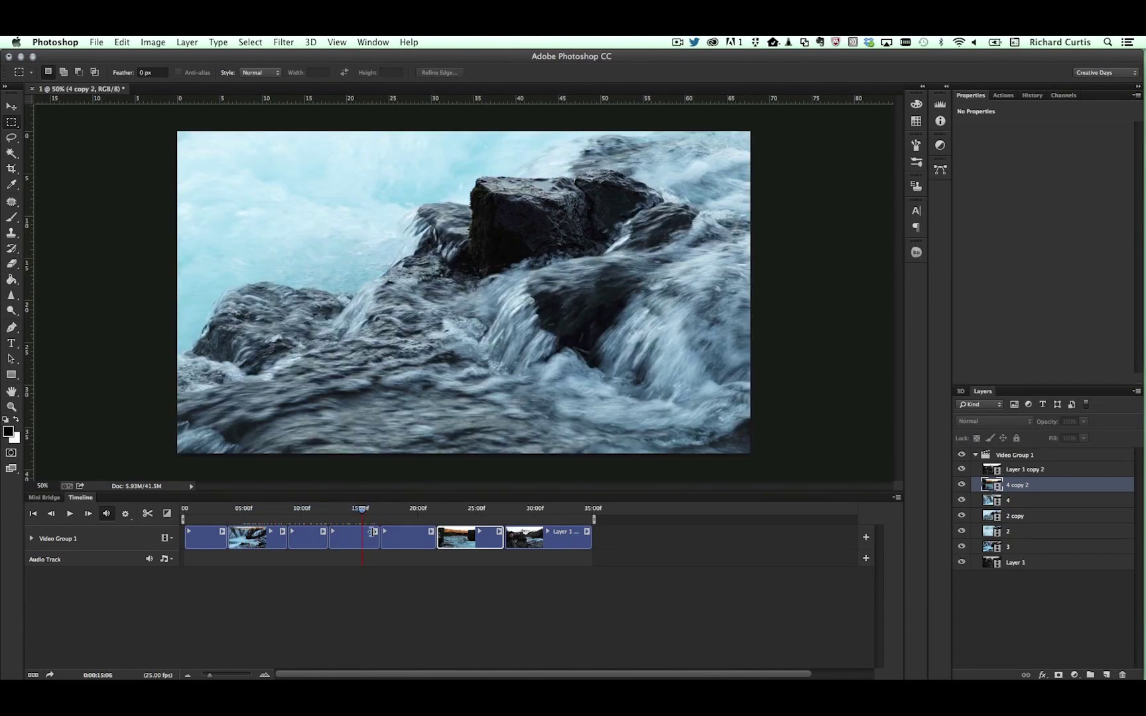
click(356, 539)
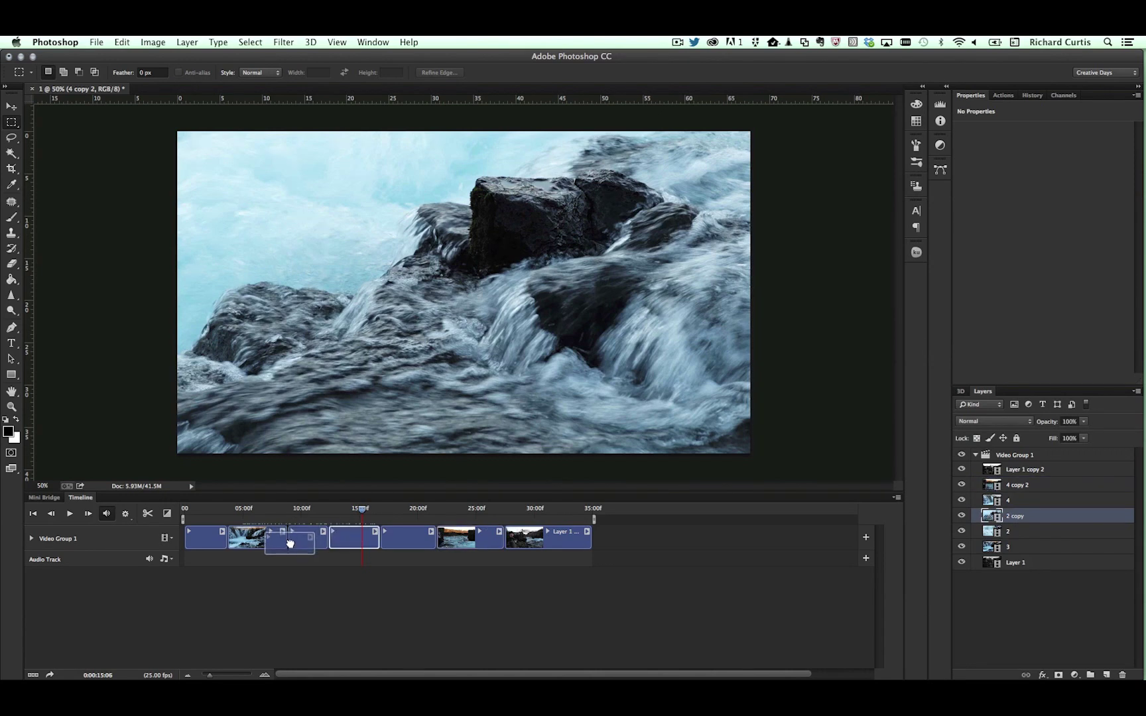
drag(287, 537, 173, 504)
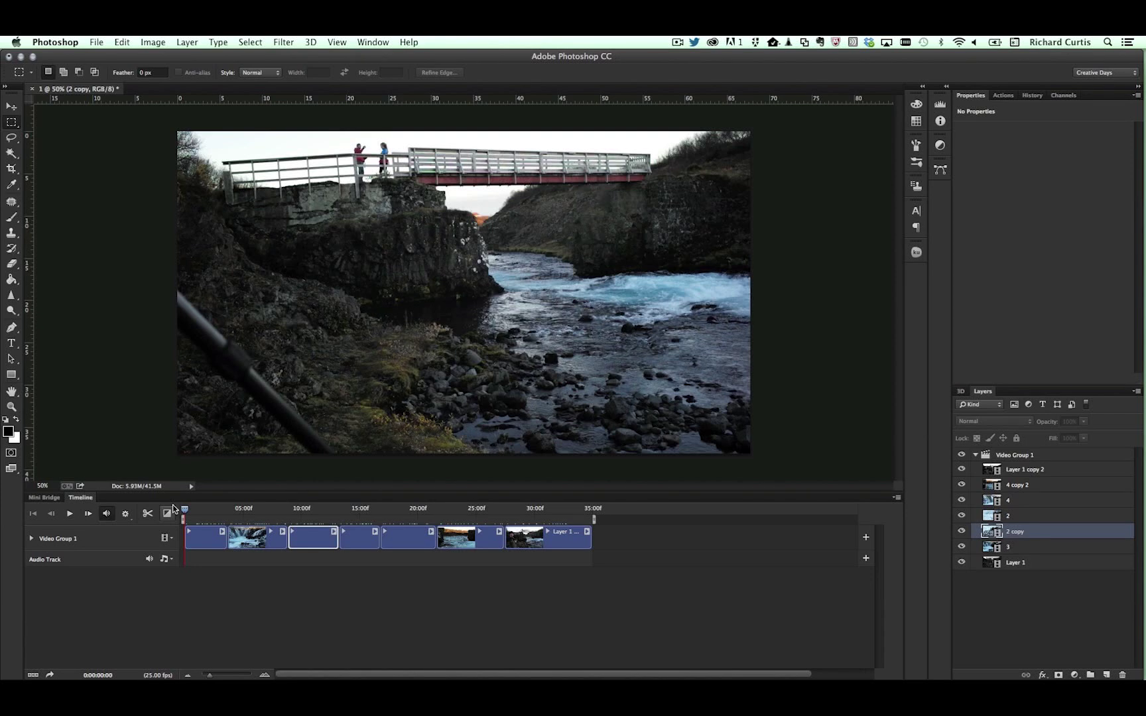
Step: Add track5.mp3 from the Audio folder to the timeline's audio track
click(171, 561)
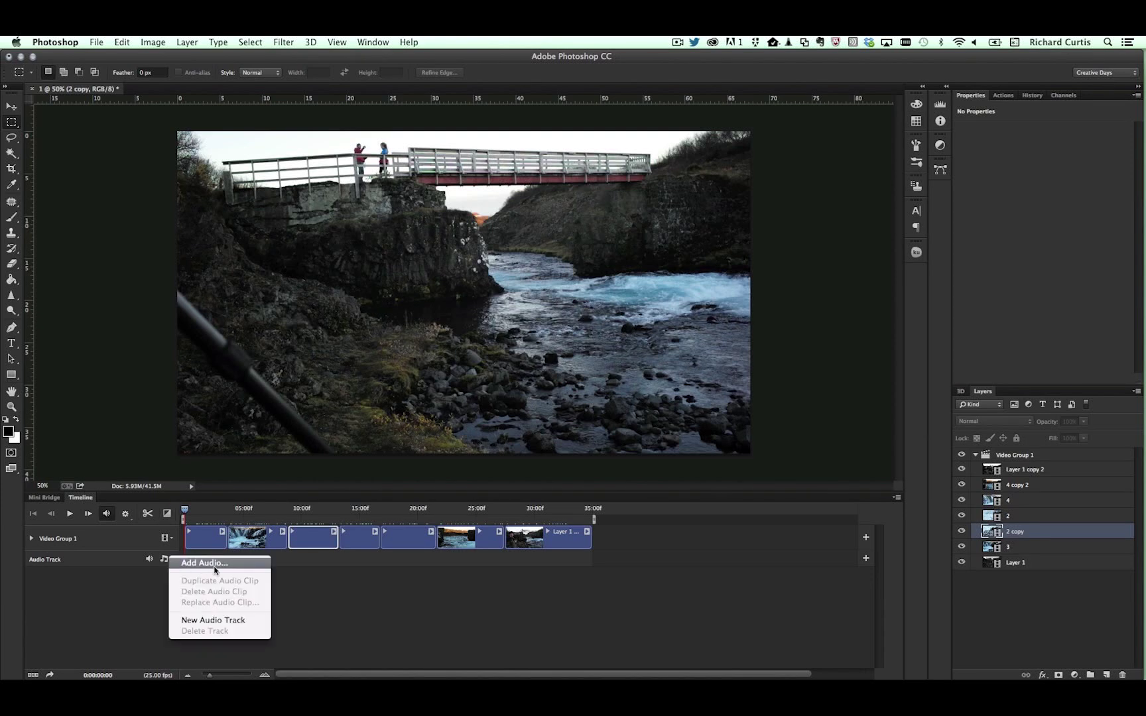
click(196, 568)
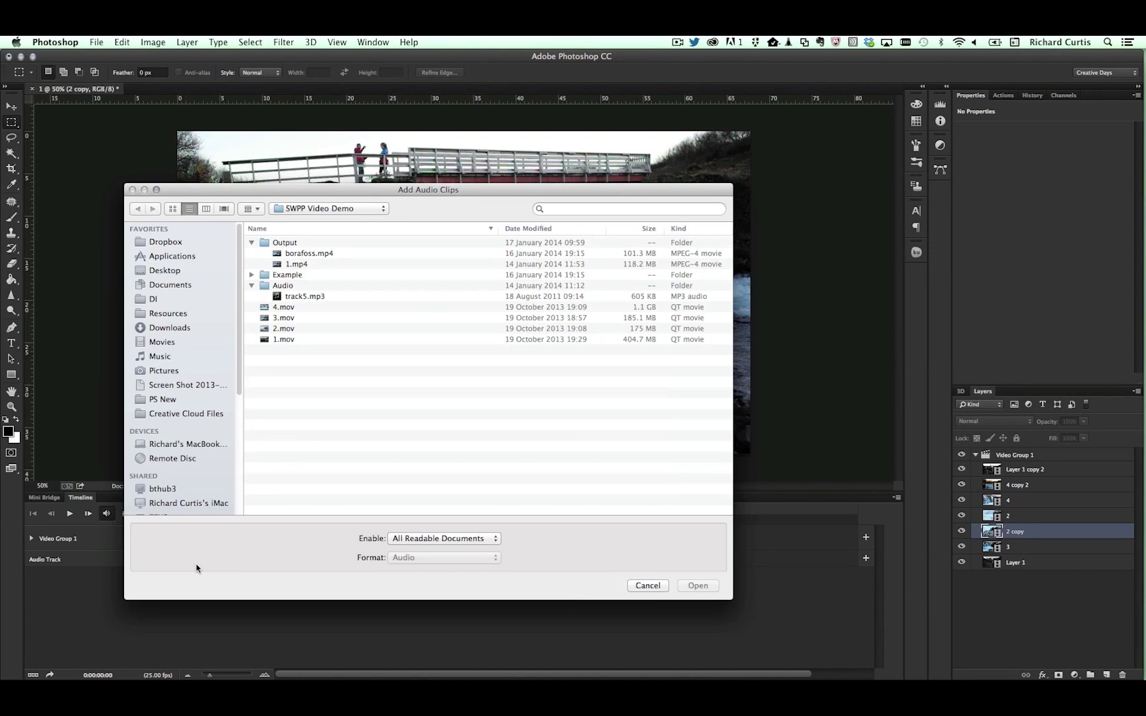
click(310, 299)
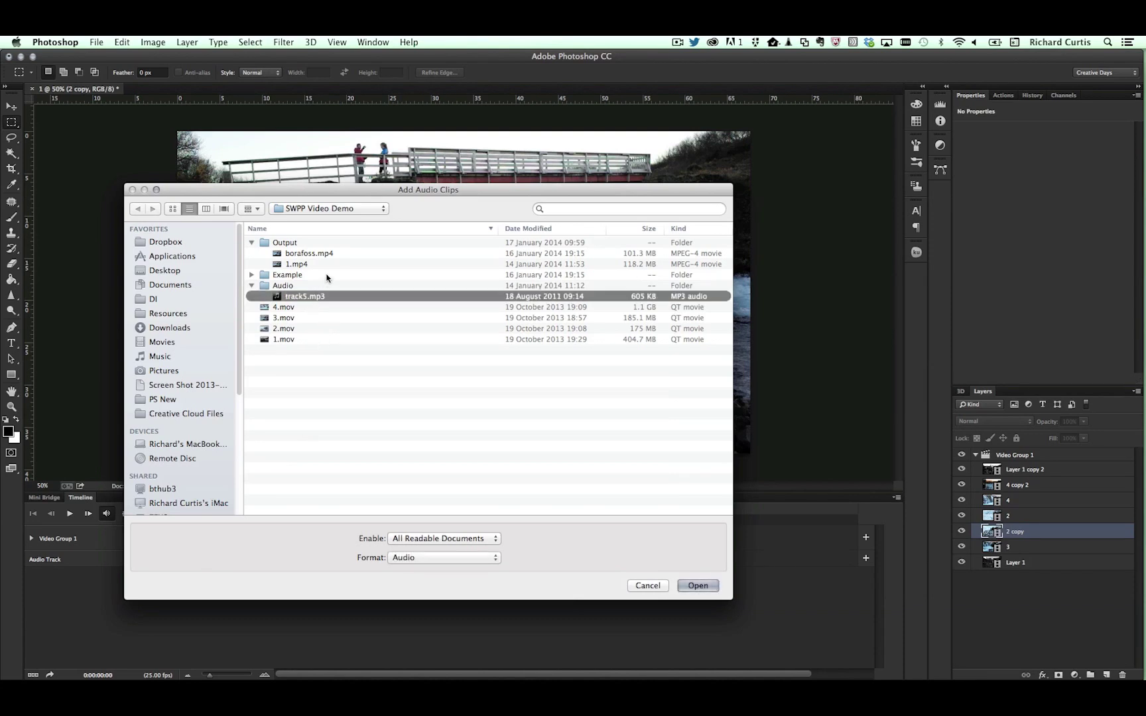
key(Return)
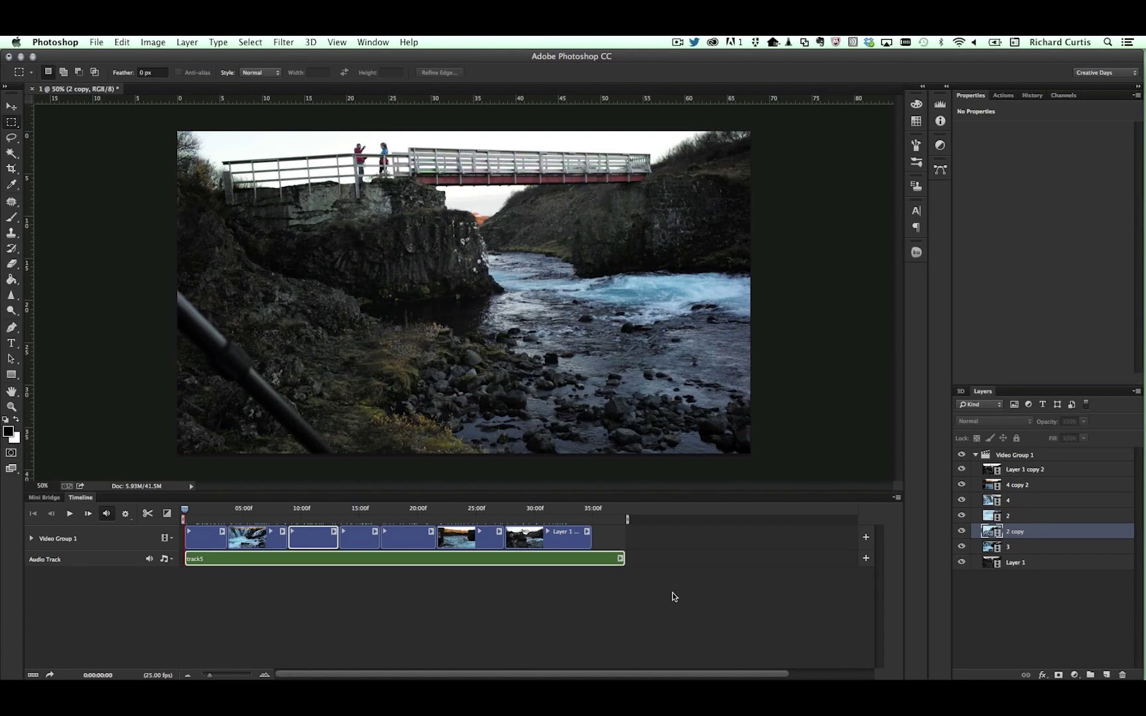
Step: Play the sequence from its beginning with the music, raise the system volume, and stop playback partway through
key(space)
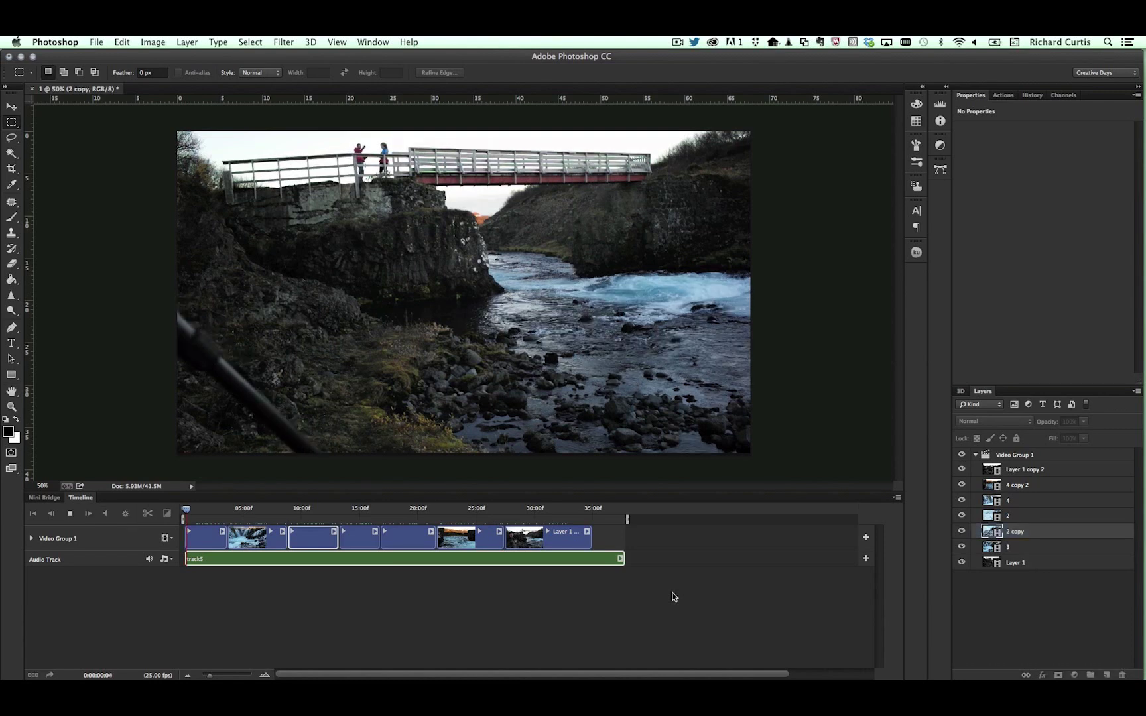
key(XF86AudioRaiseVolume)
key(XF86AudioRaiseVolume)
key(XF86AudioRaiseVolume)
key(XF86AudioRaiseVolume)
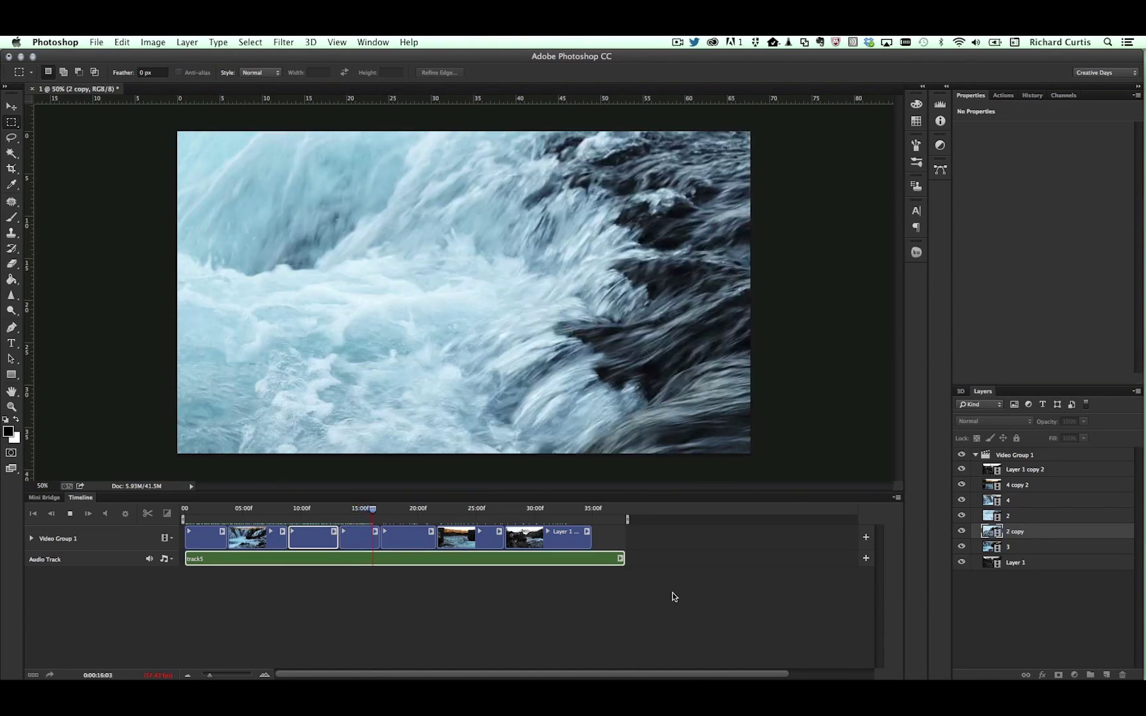
key(space)
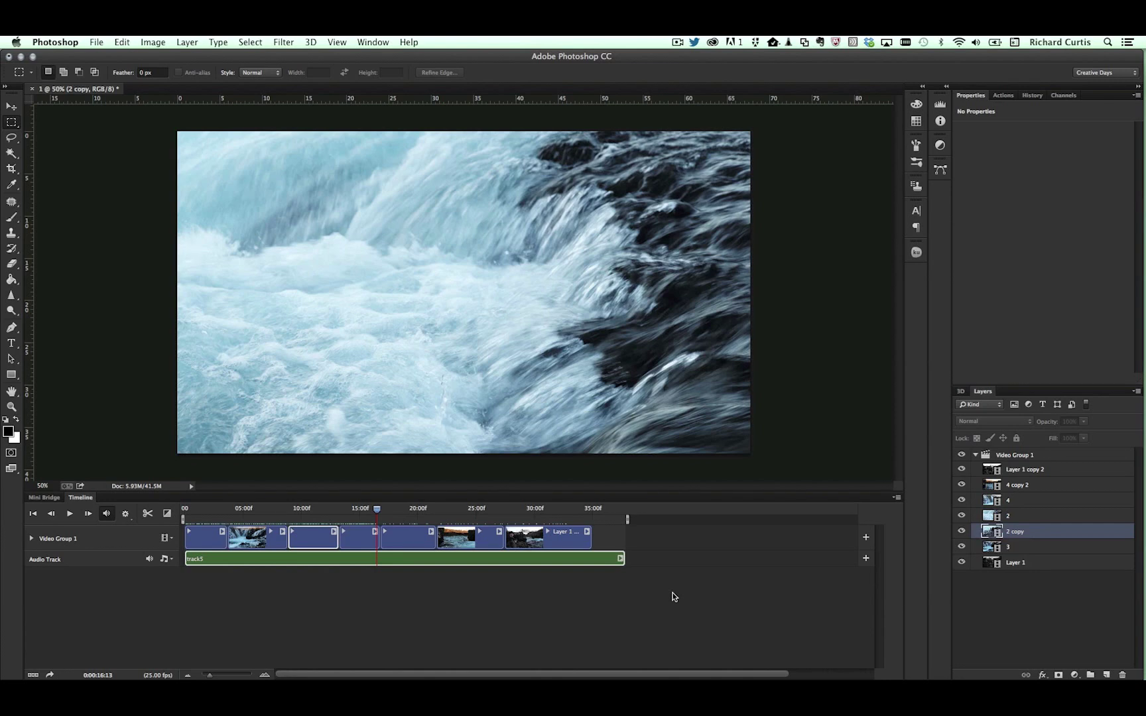
Step: Create a second audio track and add the sound of 1.mov from the SWPP Video Demo folder to it
click(166, 559)
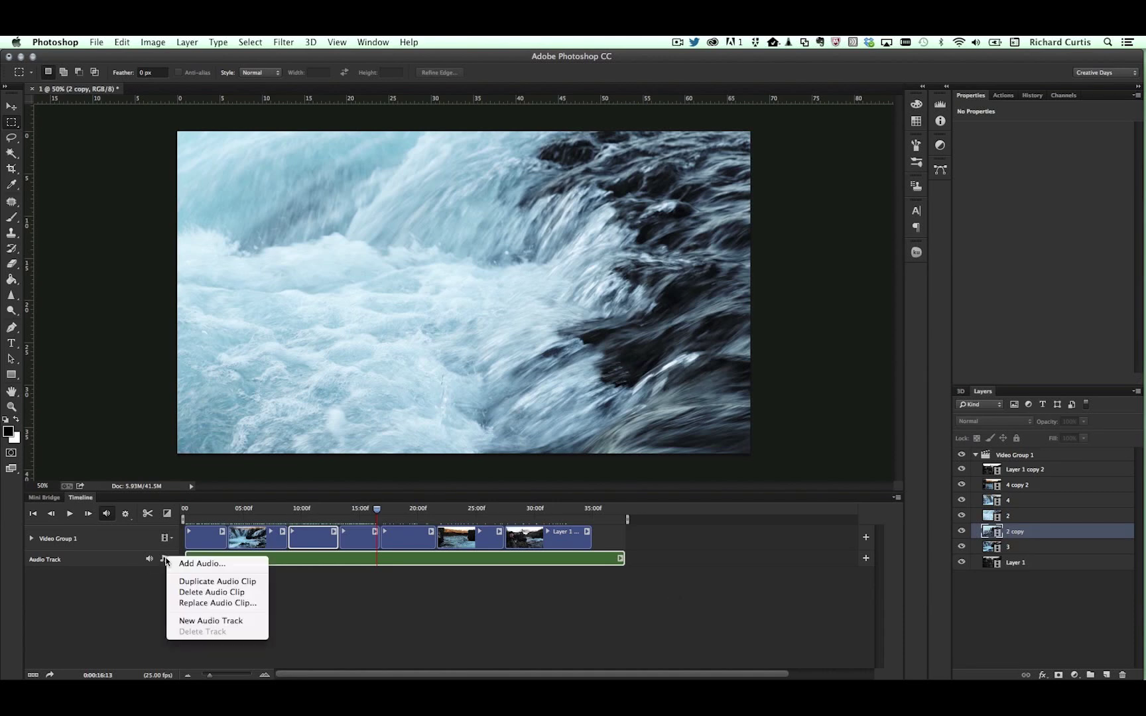
click(227, 620)
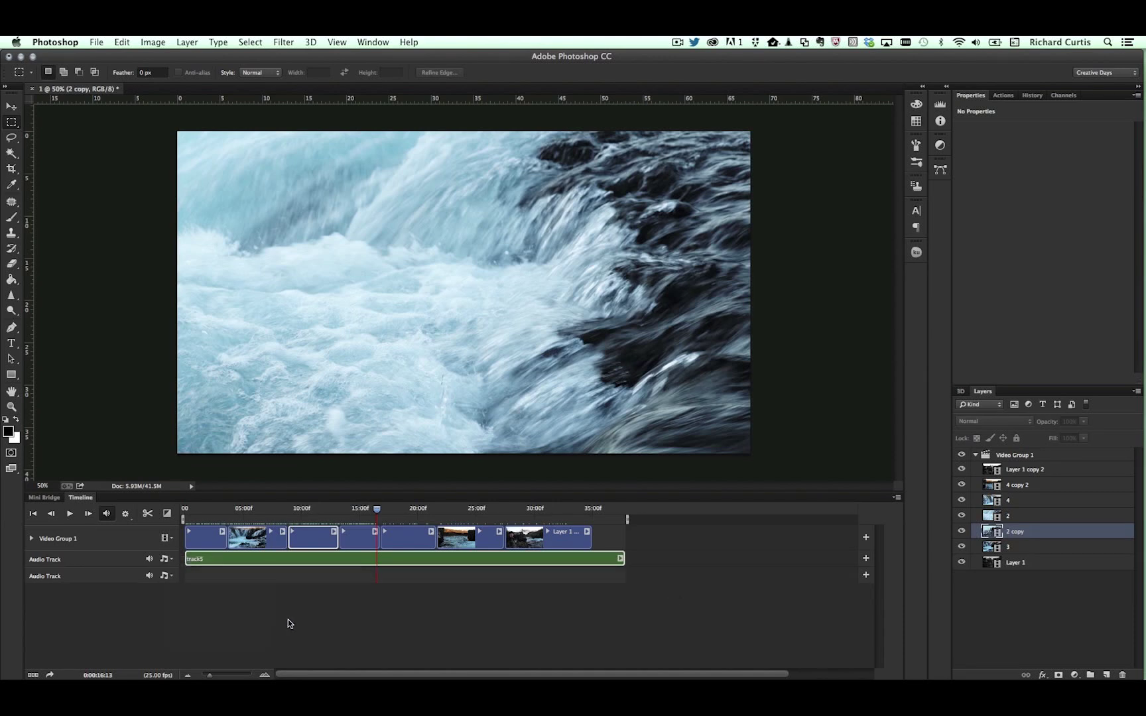
click(165, 576)
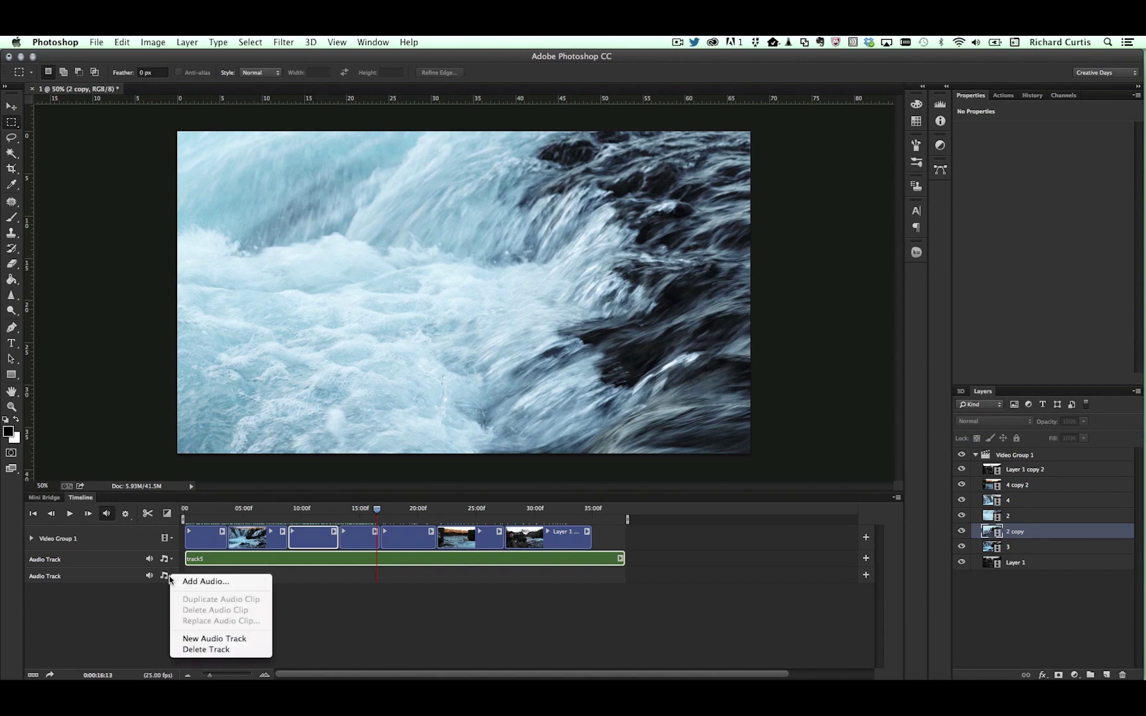
click(265, 582)
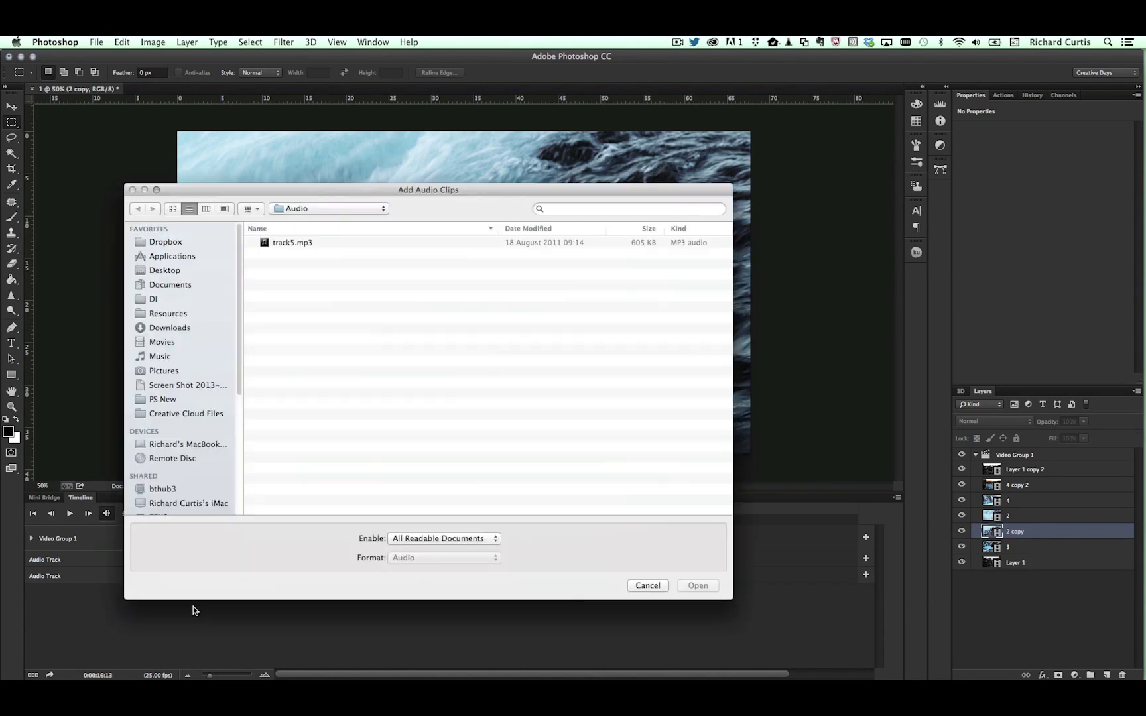
click(380, 210)
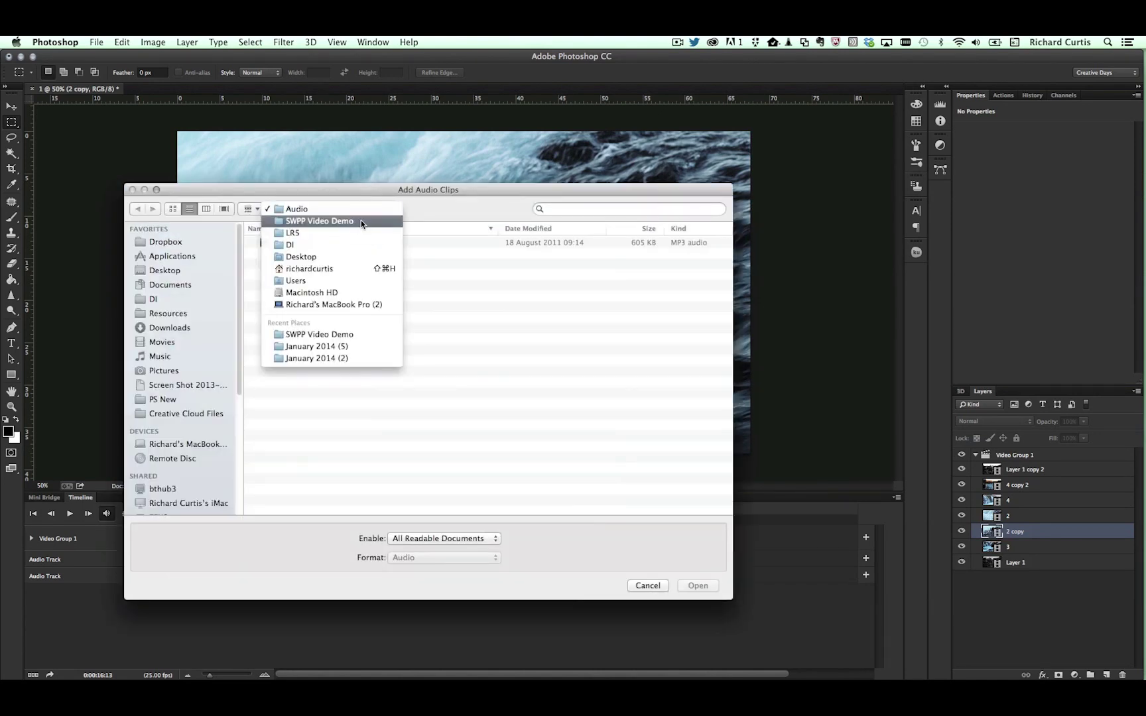
click(363, 222)
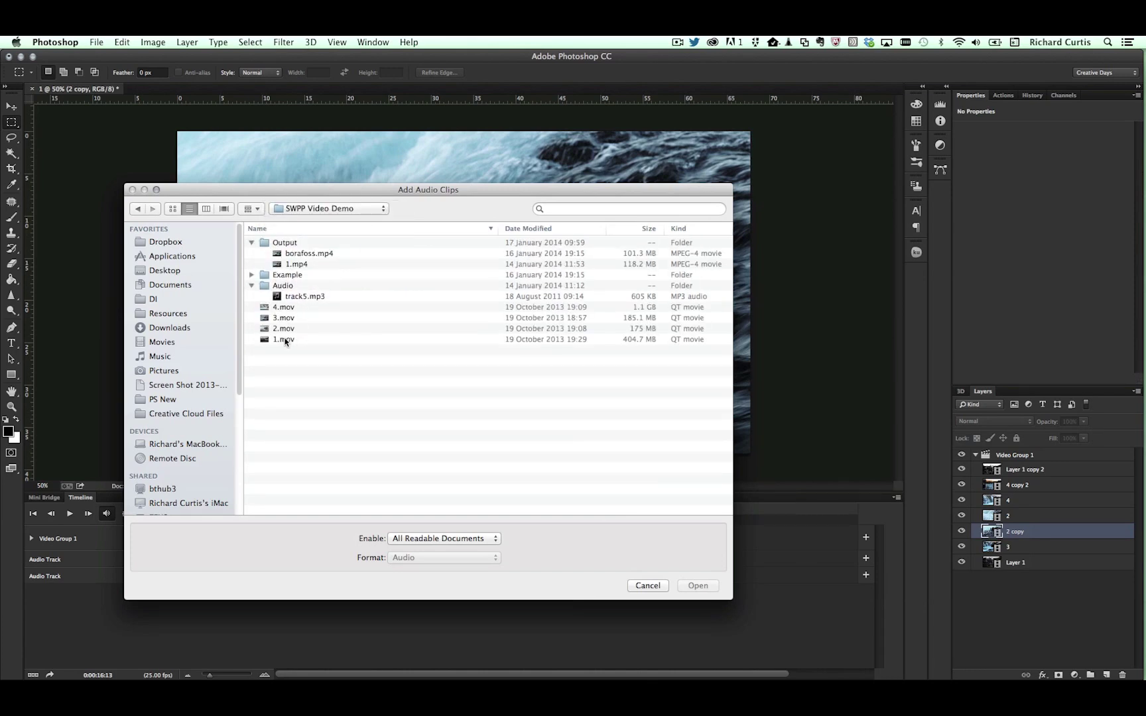
click(278, 342)
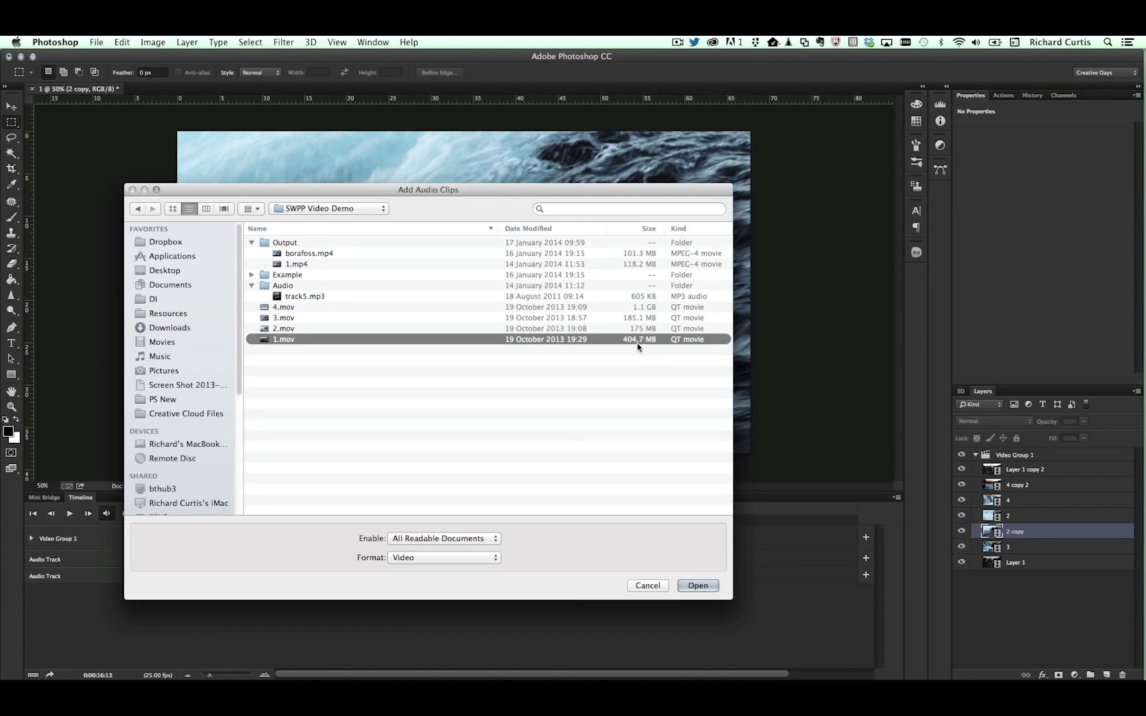
click(693, 586)
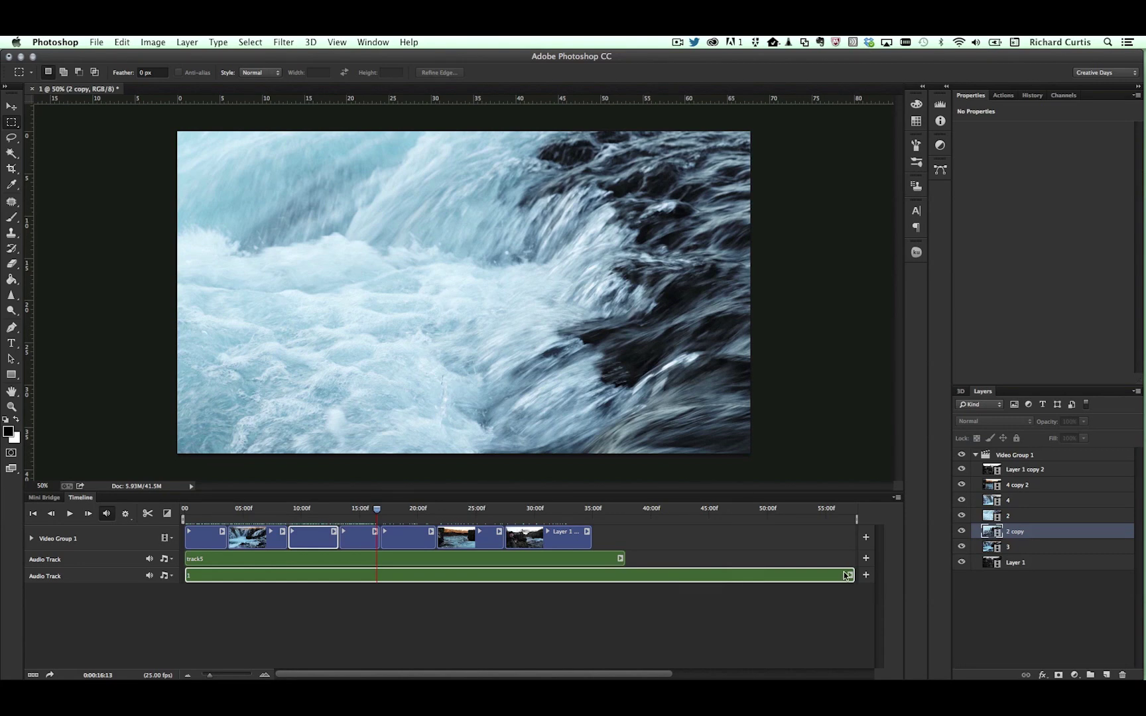
Step: Trim the ends of both audio clips, 1 and track5, back to the end of the video sequence
drag(852, 575, 588, 577)
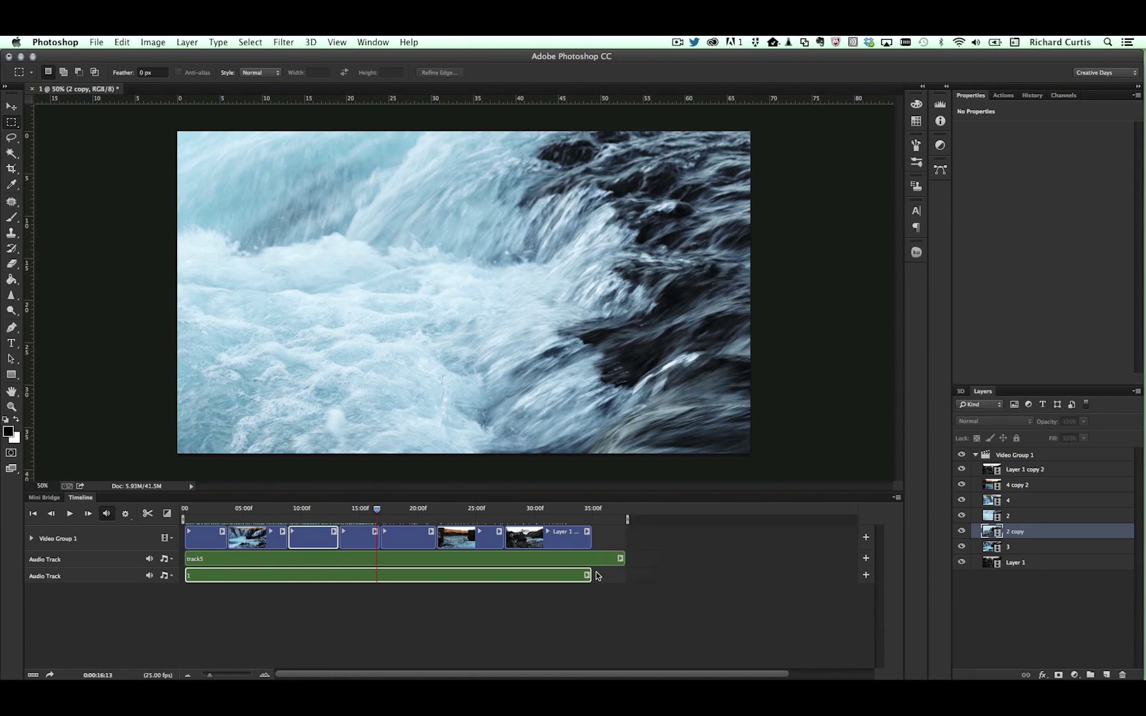
click(596, 563)
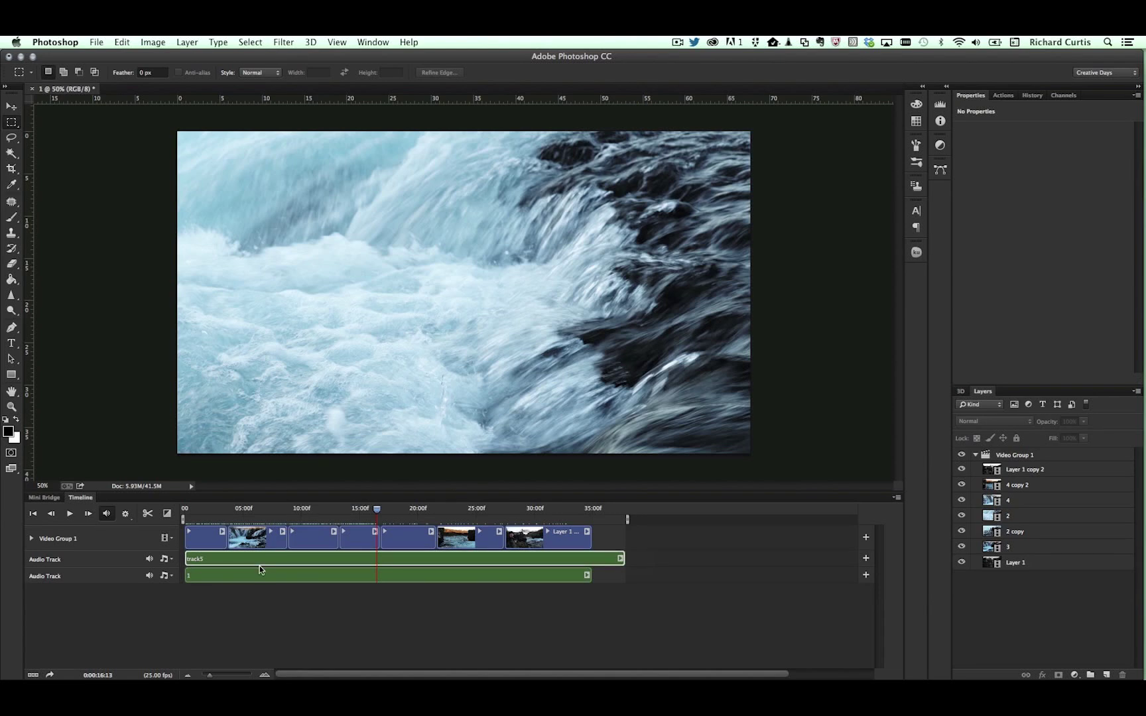
drag(623, 559, 588, 558)
Step: Play the closing clip from 0:00:30:02 to the end to check the combined audio
drag(377, 509, 535, 493)
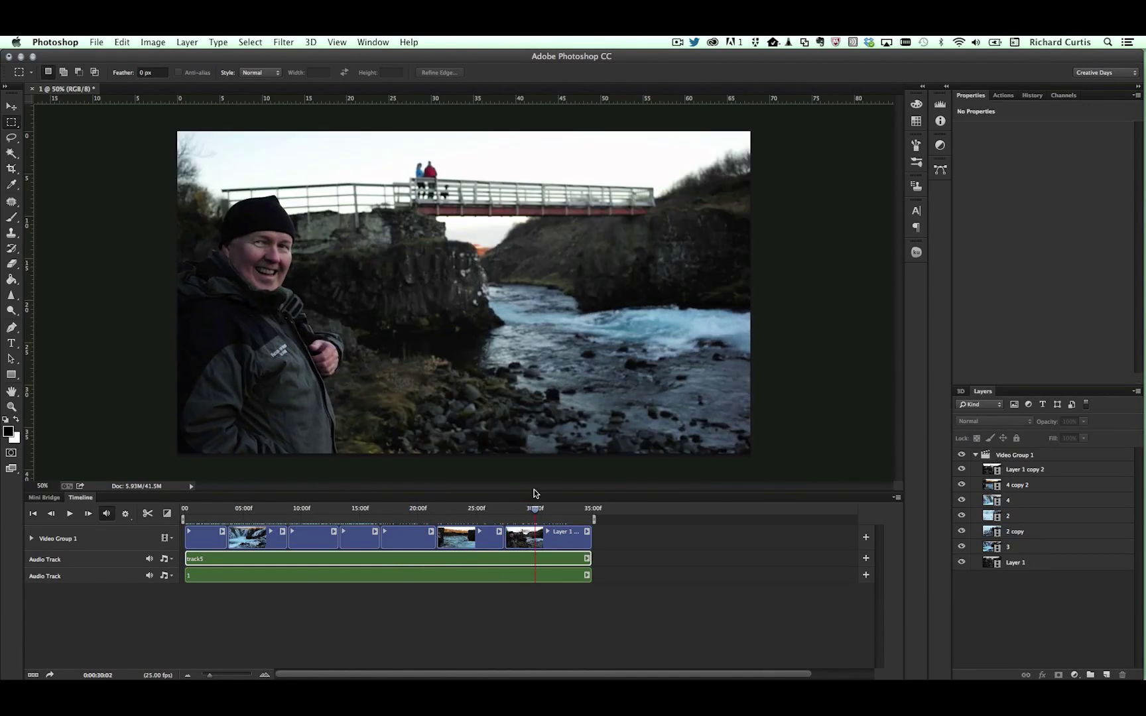
key(space)
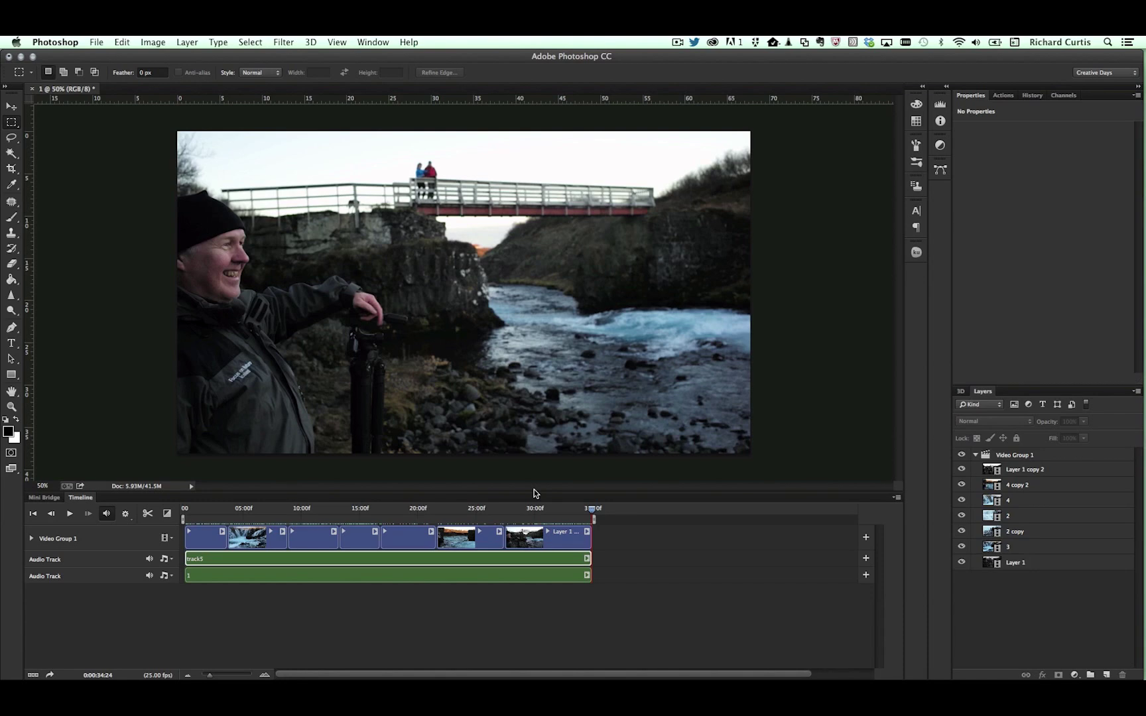
Step: Apply a Fade With Black transition to the end of Layer 1 copy 2 and lengthen it to begin just after 33 seconds
click(167, 513)
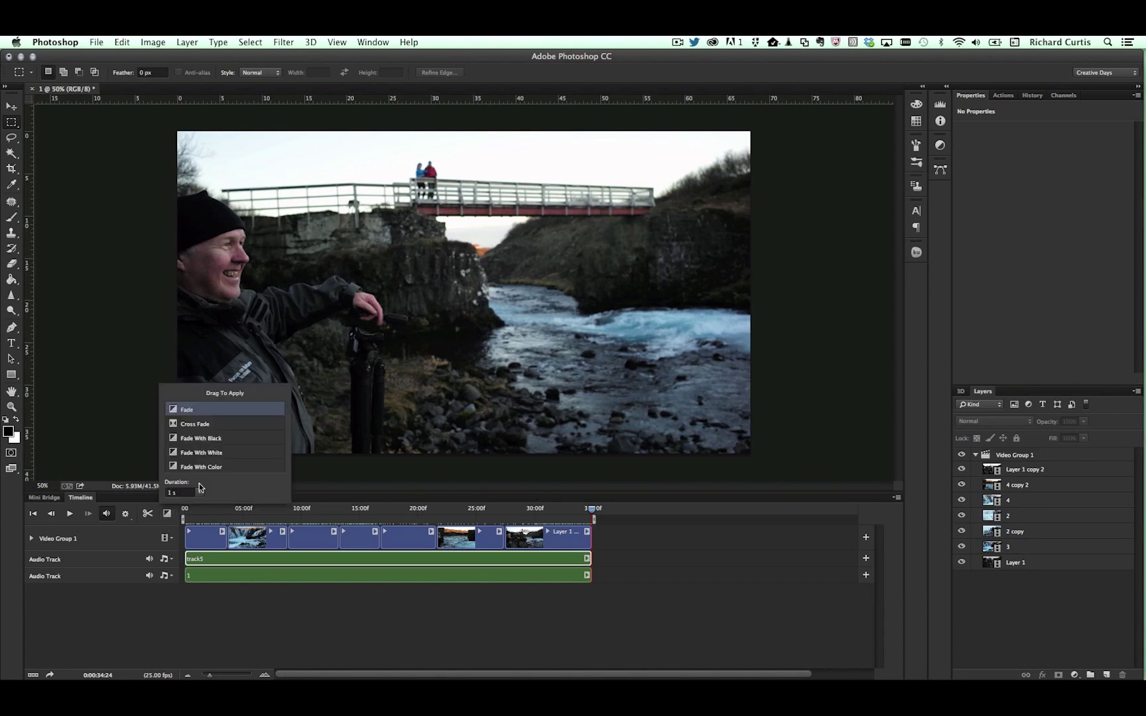
mouse_move(211, 440)
mouse_down()
mouse_move(278, 432)
mouse_move(500, 524)
mouse_move(575, 530)
mouse_move(583, 543)
mouse_up()
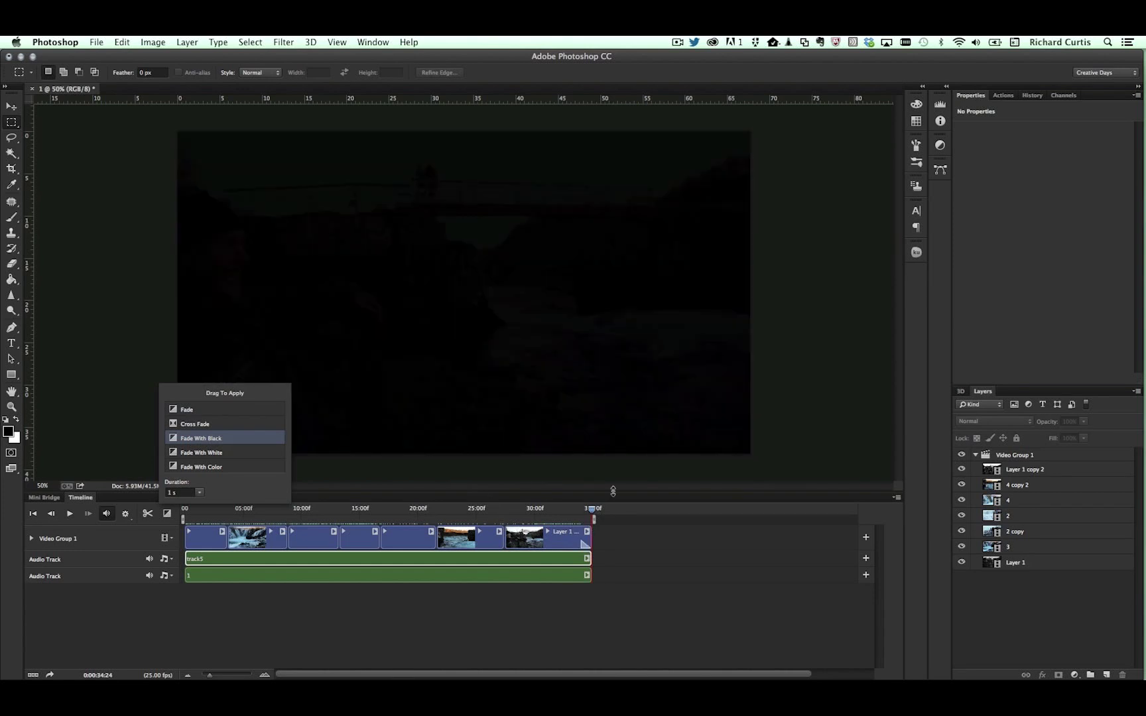
click(265, 674)
click(264, 674)
click(264, 674)
click(264, 674)
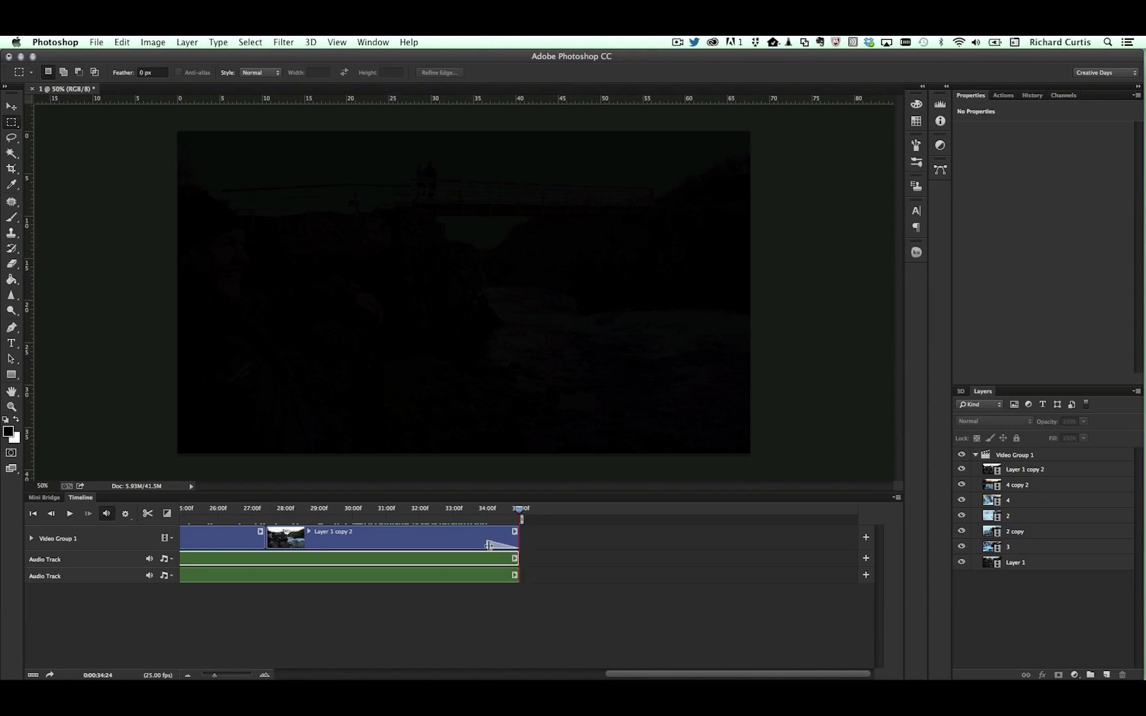
drag(519, 511, 462, 508)
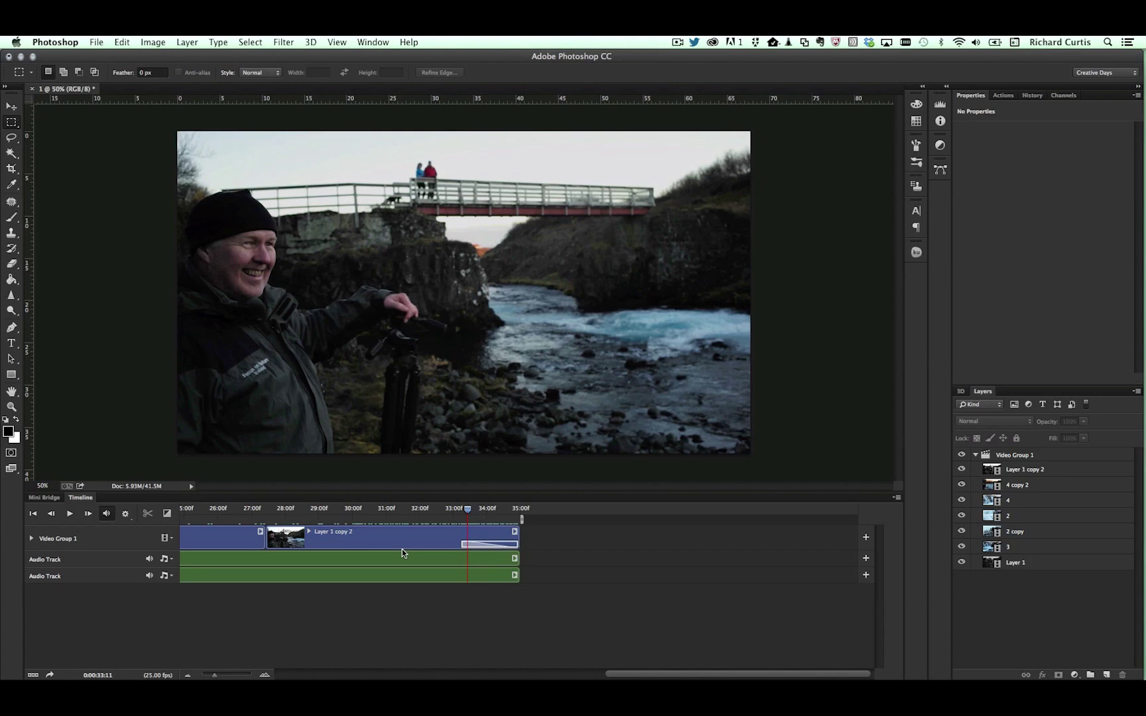
Step: Add a fade-out to the track5 audio clip and set the fade-out of the clip 1 audio to 13.41 s
click(514, 559)
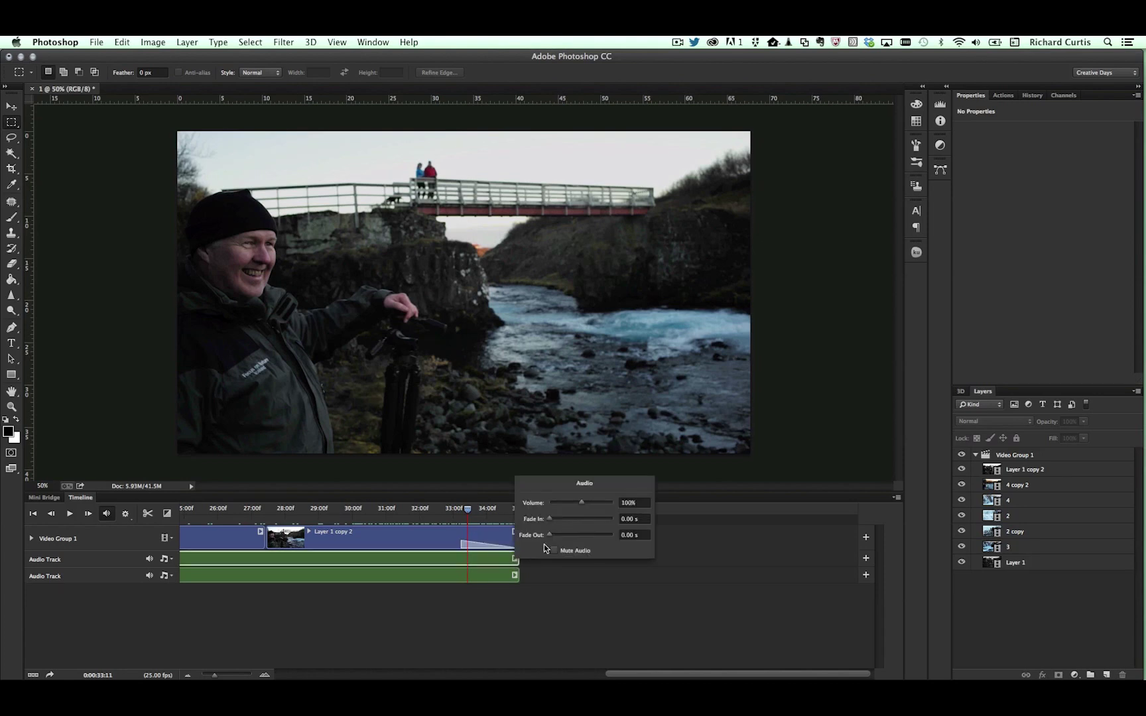
drag(549, 534, 573, 532)
click(497, 581)
click(498, 575)
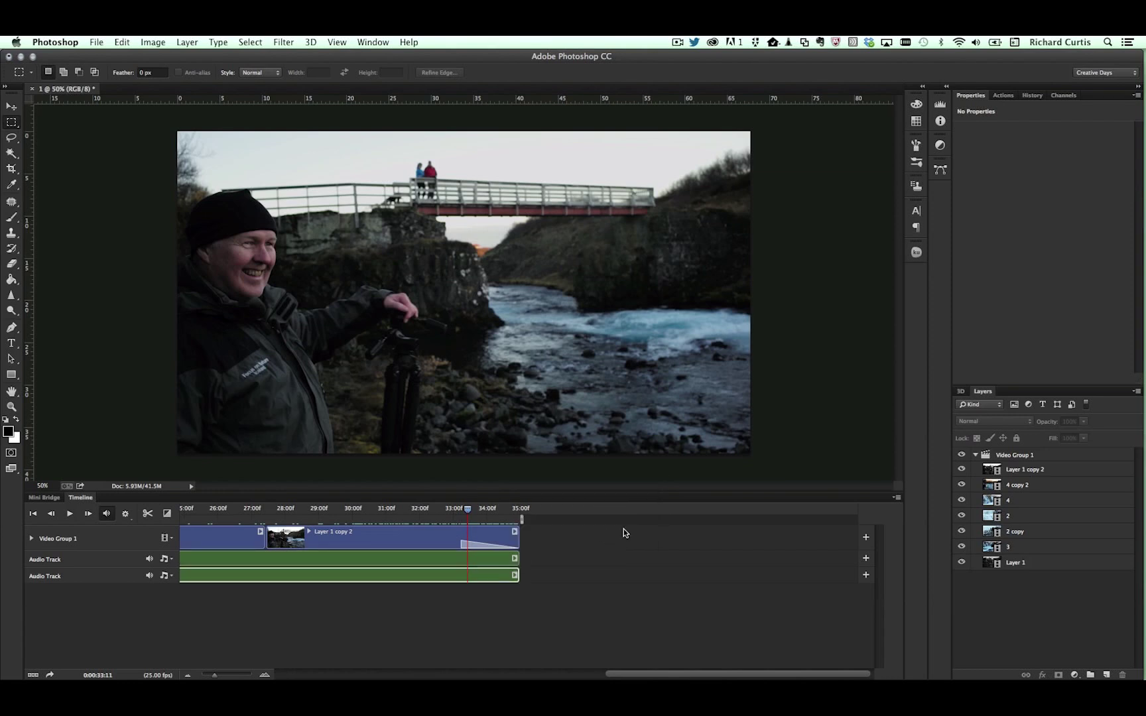
click(514, 575)
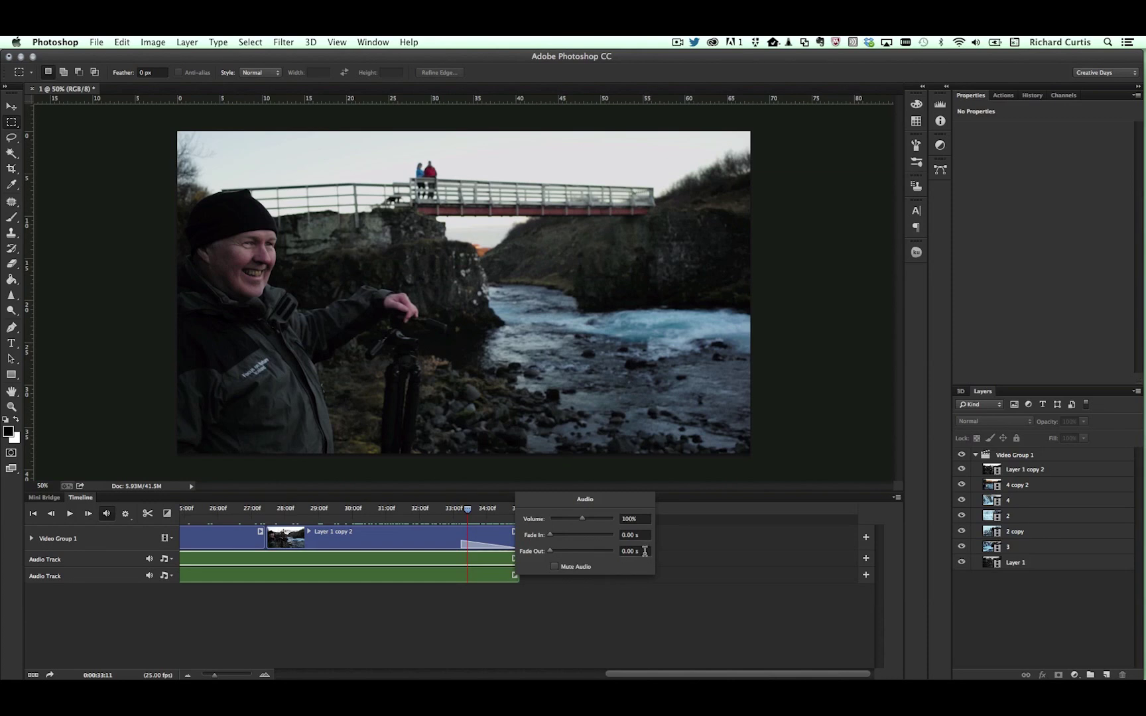
text(13.41)
click(511, 600)
Step: Play the ending from 0:00:32:20 to check the fade to black together with the audio fade-outs
drag(467, 507, 446, 507)
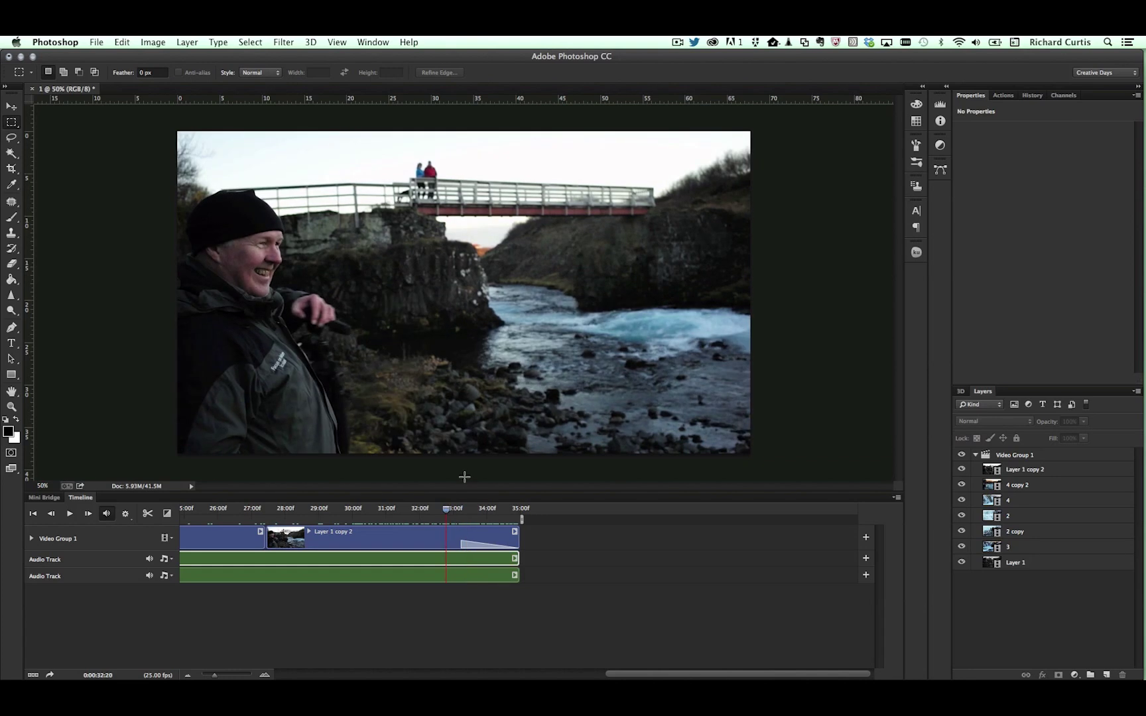
key(space)
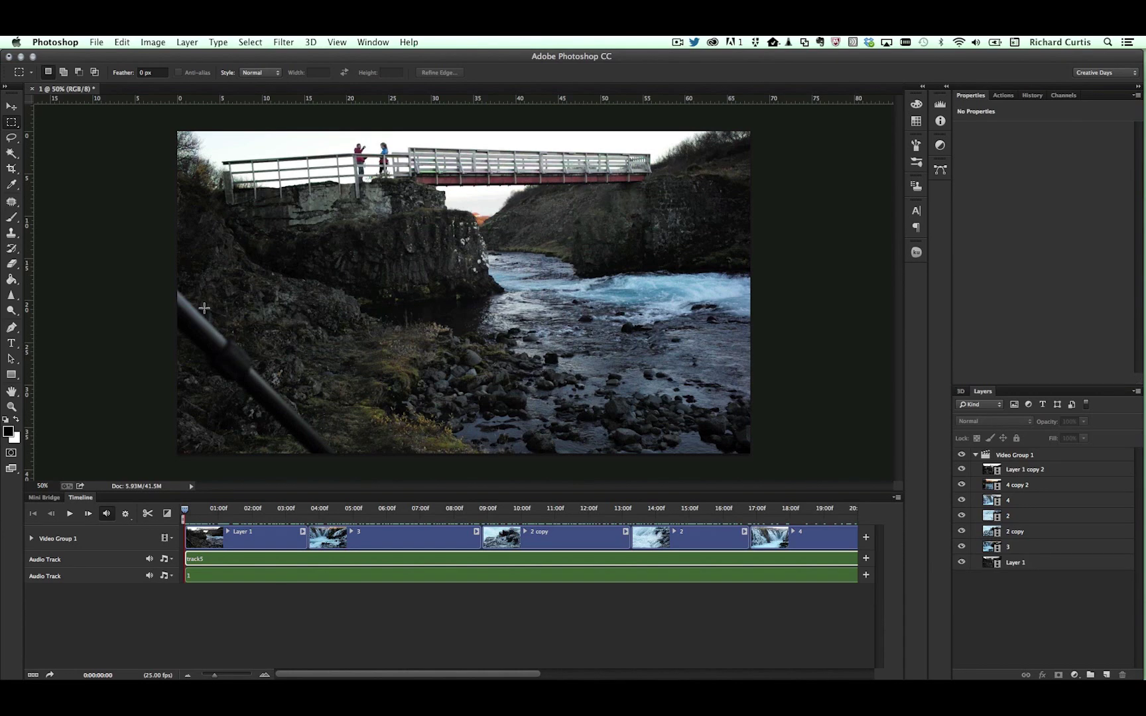
Step: Add an empty layer above Video Group 1 and trim its timeline clip to the length of the first video clip
click(1105, 674)
drag(1019, 478, 1019, 449)
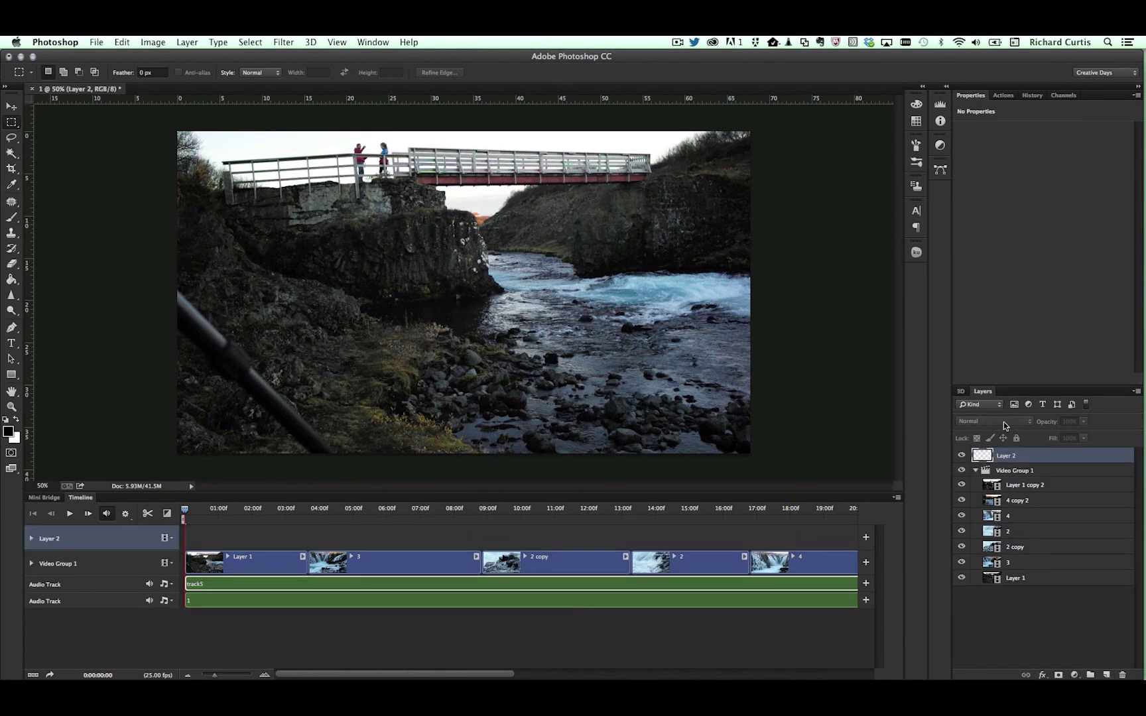
scroll(623, 539, down, 3)
drag(623, 538, 211, 529)
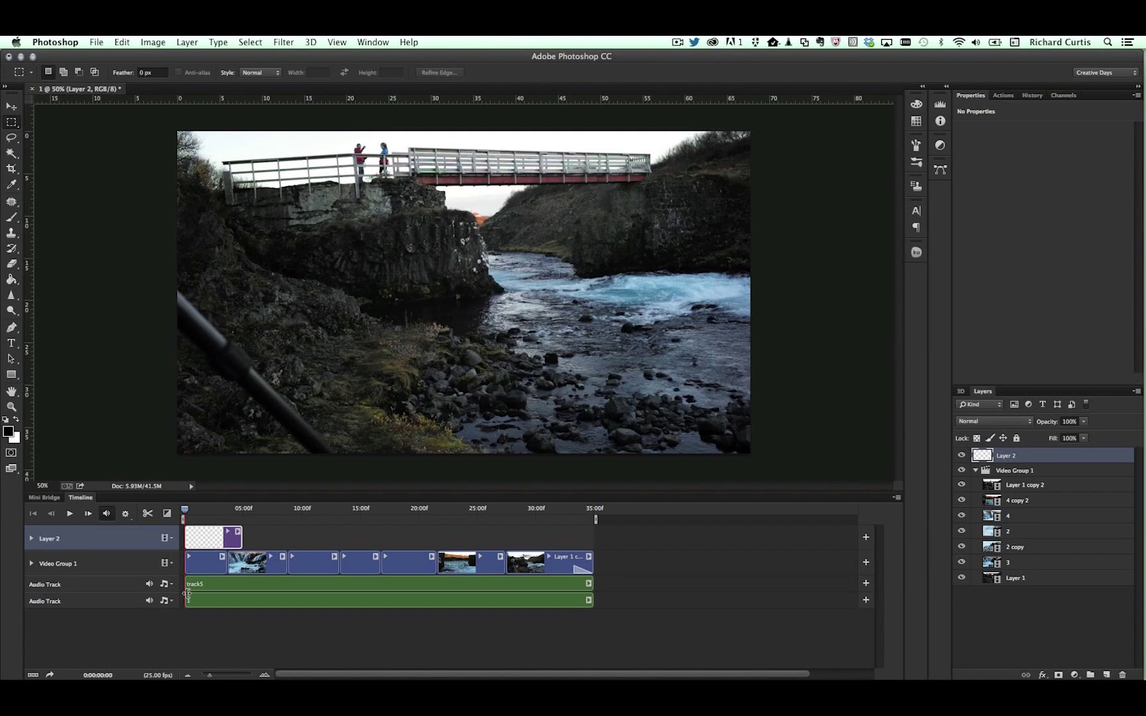
scroll(199, 570, up, 3)
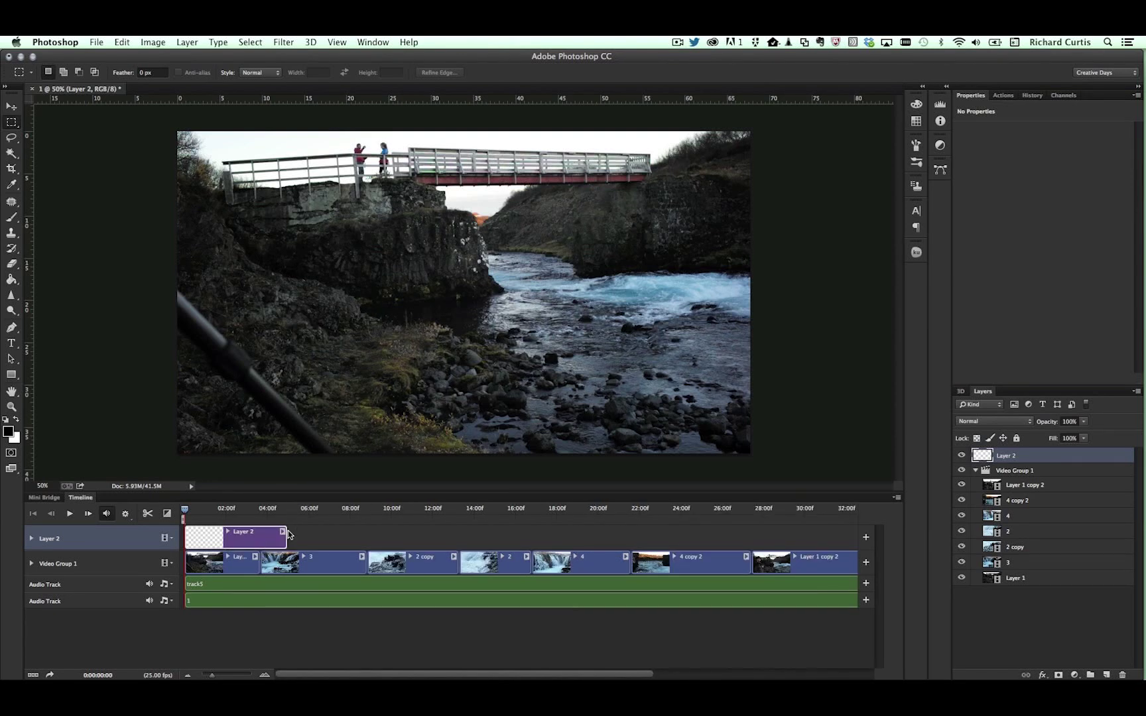
drag(286, 539, 258, 540)
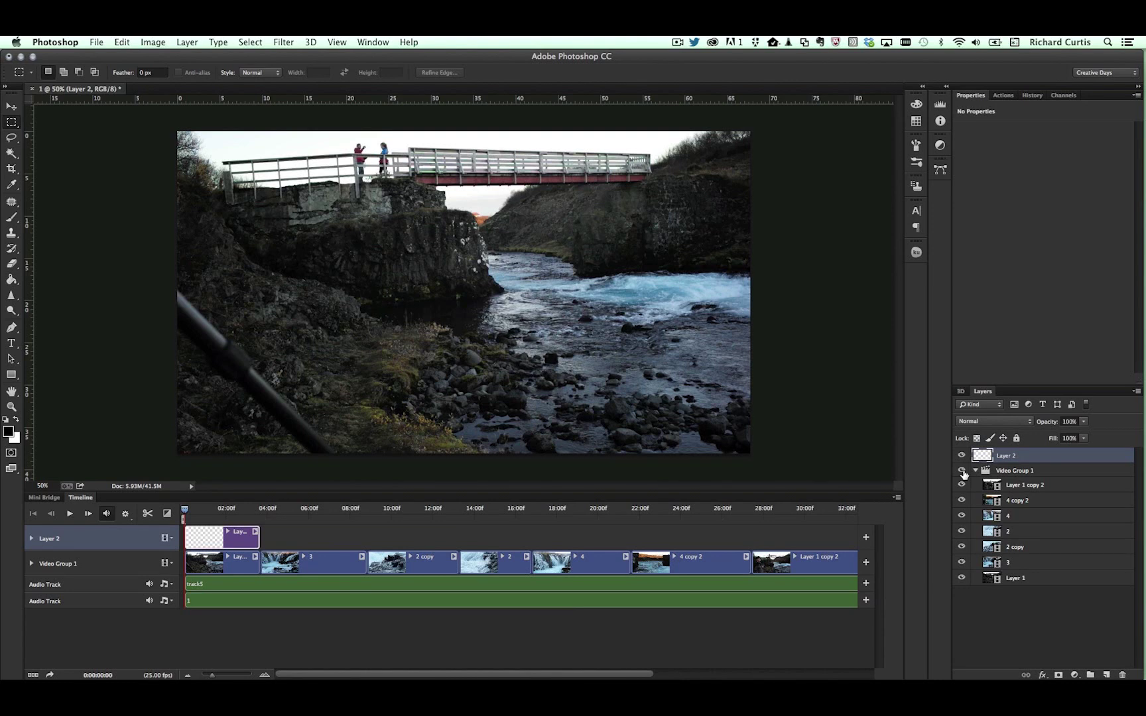
Step: Remove the tripod leg from the lower-left rocks on Layer 2 using a Content-Aware patch sampling all layers, and deselect
click(11, 202)
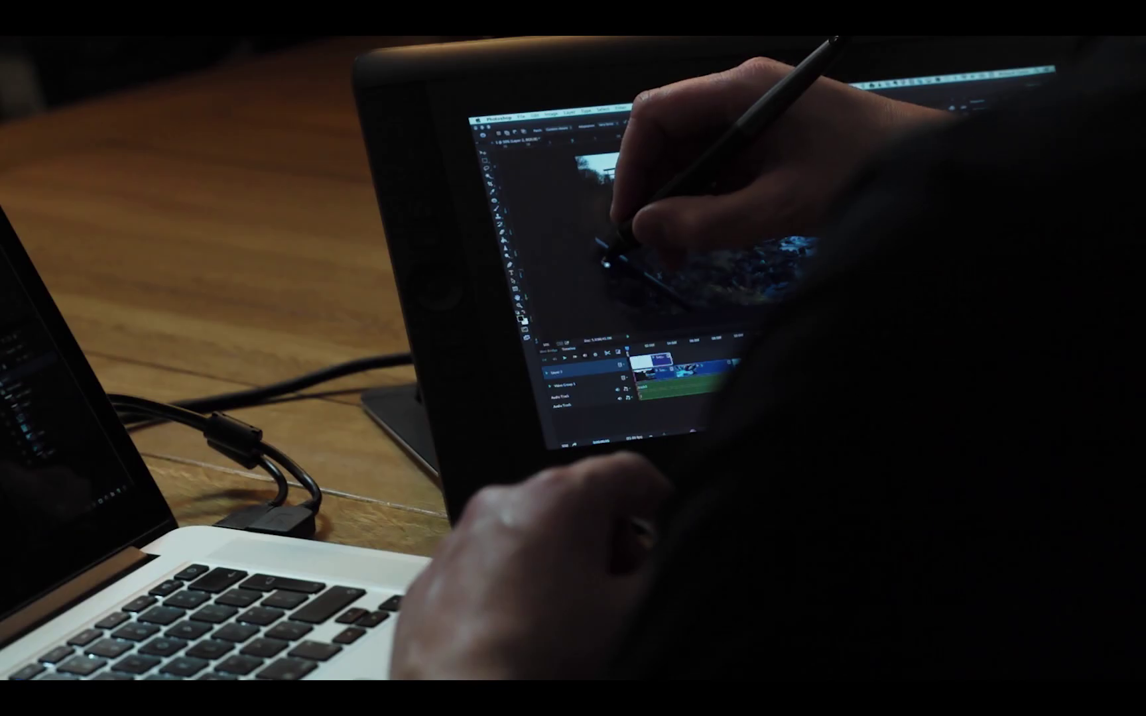
mouse_move(630, 283)
mouse_down()
mouse_move(677, 311)
mouse_move(710, 307)
mouse_move(647, 258)
mouse_move(623, 192)
mouse_move(595, 202)
mouse_move(595, 268)
mouse_move(594, 232)
mouse_up()
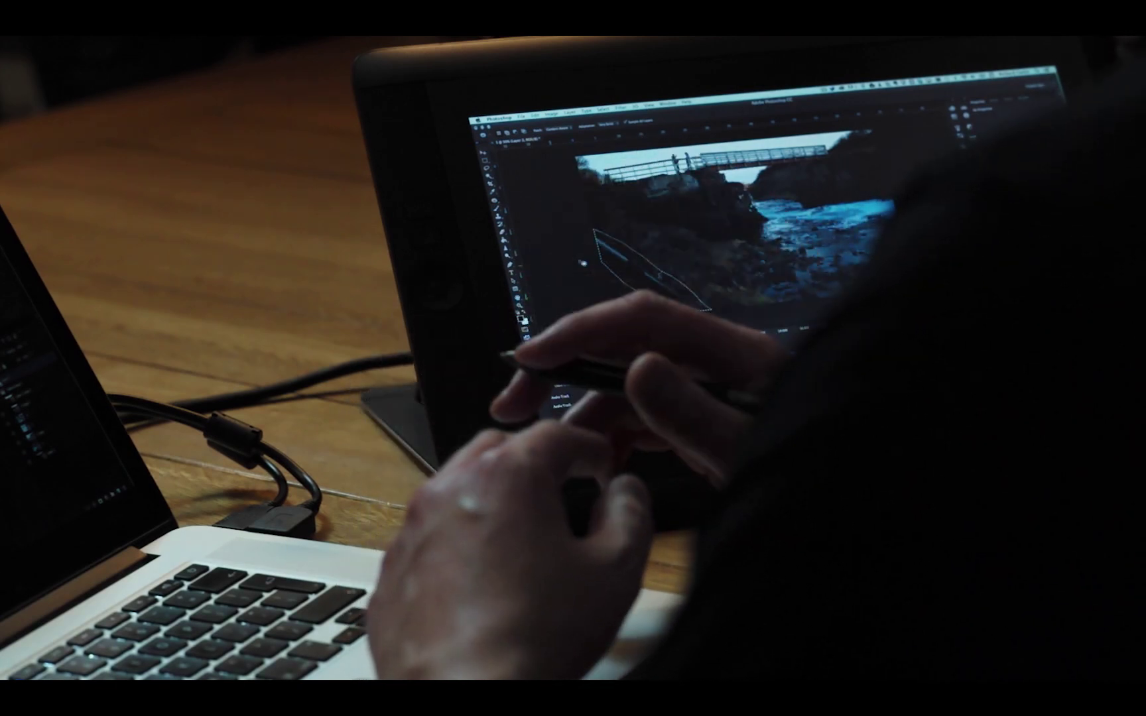
mouse_move(649, 264)
mouse_down()
mouse_move(670, 256)
mouse_move(597, 205)
mouse_move(649, 246)
mouse_up()
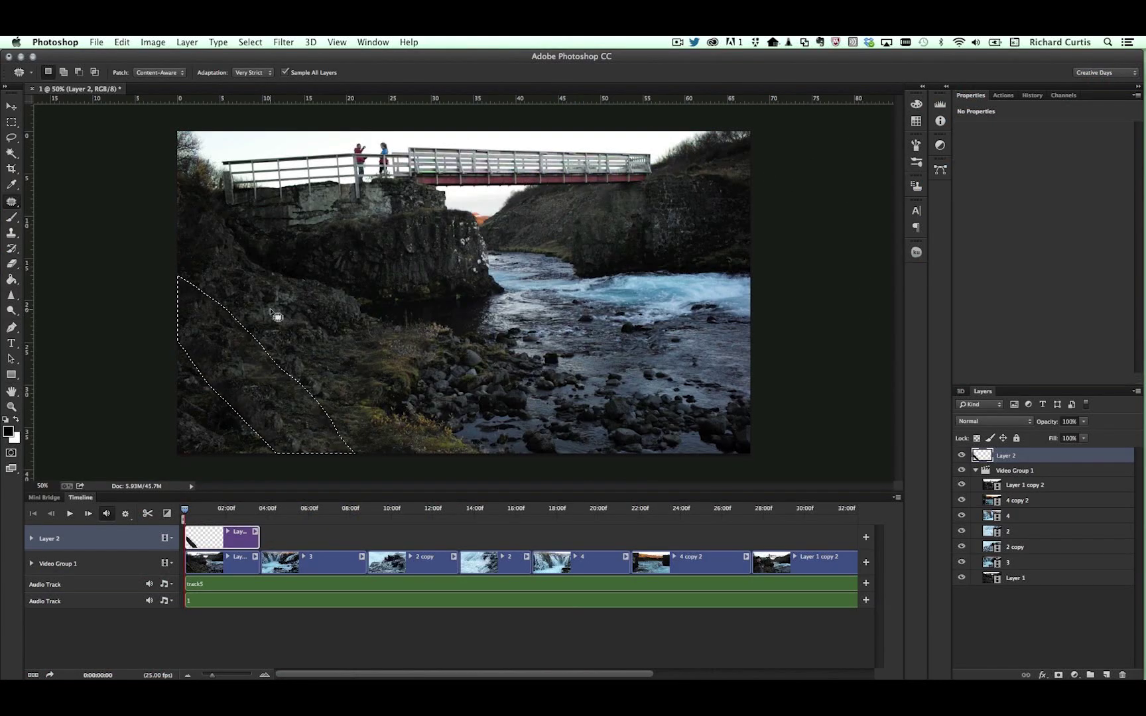
key(ctrl+d)
Step: Select the whole canvas, copy the merged image and paste it in place as a new layer on top
key(super+a)
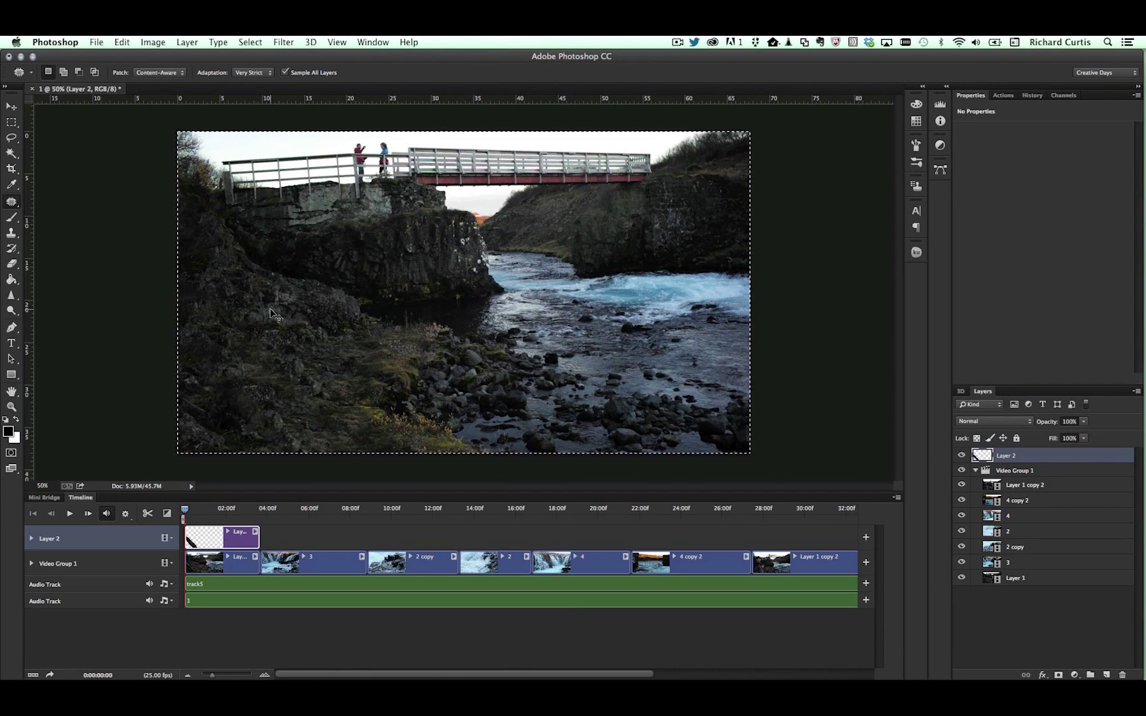
click(124, 45)
click(162, 134)
click(122, 42)
mouse_move(239, 162)
click(284, 162)
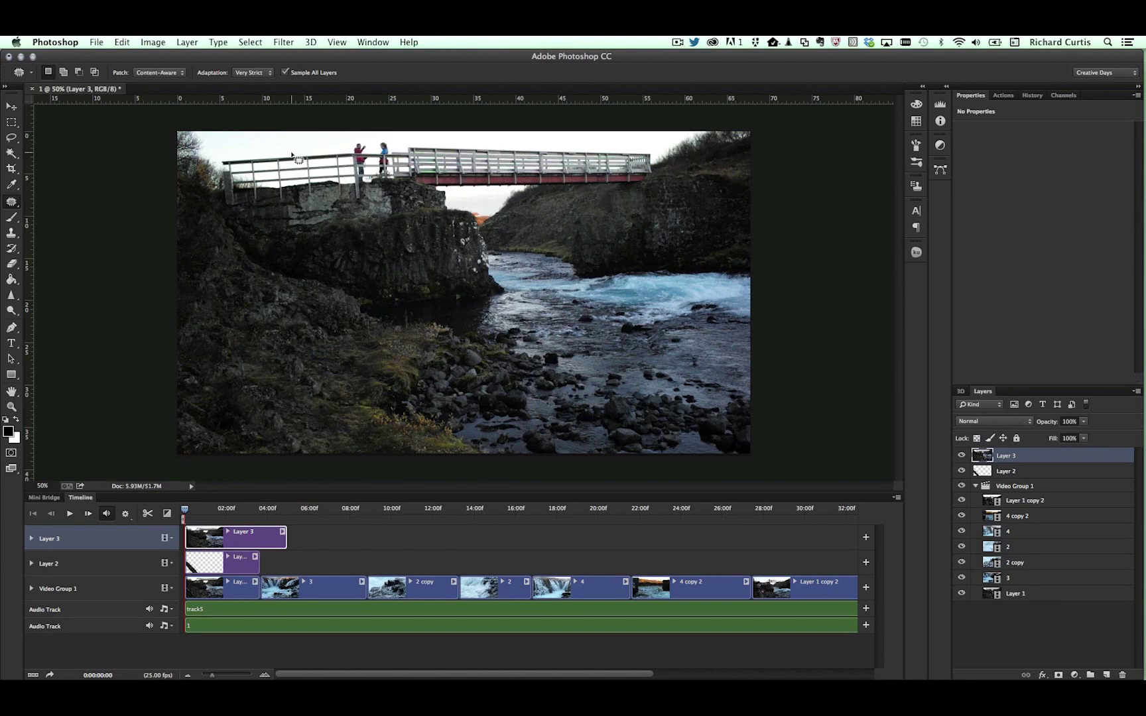
Step: Scrub through the opening of the sequence to examine the pasted still over the video
drag(185, 509, 232, 512)
key(Left)
key(Left)
key(Left)
key(Left)
key(Left)
key(Left)
key(Left)
key(Left)
key(Left)
key(Left)
key(Left)
key(Left)
key(Left)
key(Left)
key(Left)
key(Left)
key(Left)
key(Left)
key(Left)
key(Left)
key(Right)
key(Right)
key(Right)
key(Right)
key(Right)
key(Right)
key(Right)
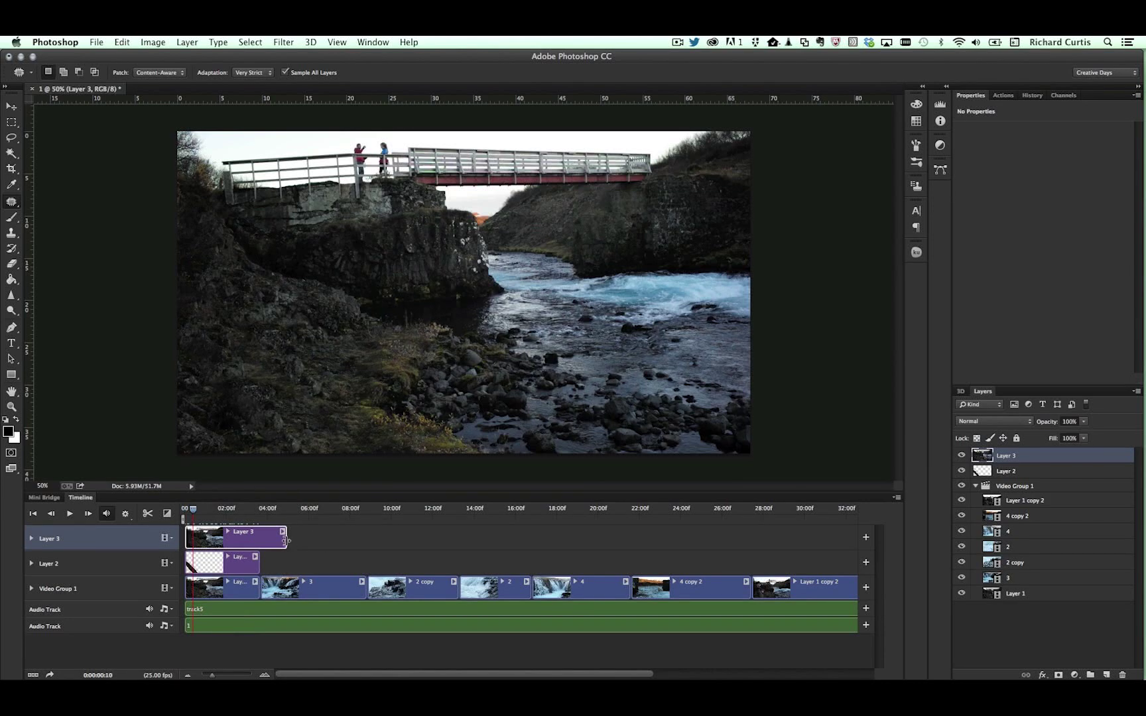
Step: Trim the Layer 3 clip to the end of the first video clip and hide the layer with a mask inverted to black
drag(285, 539, 257, 534)
drag(192, 509, 178, 507)
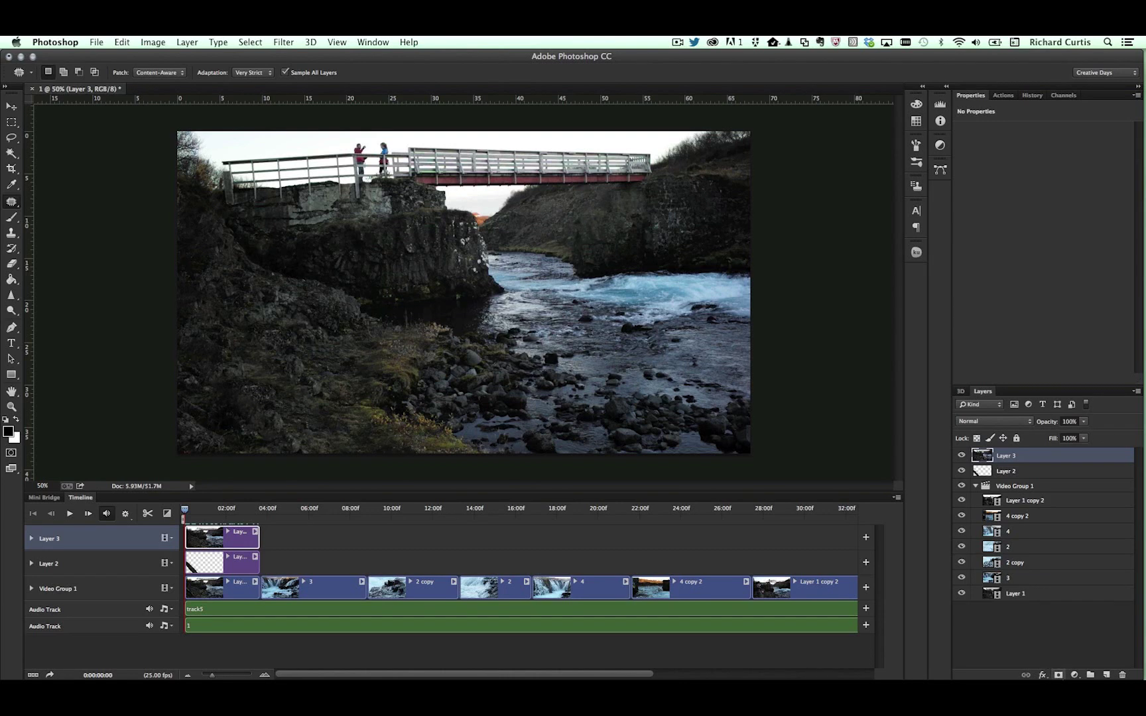
click(1058, 675)
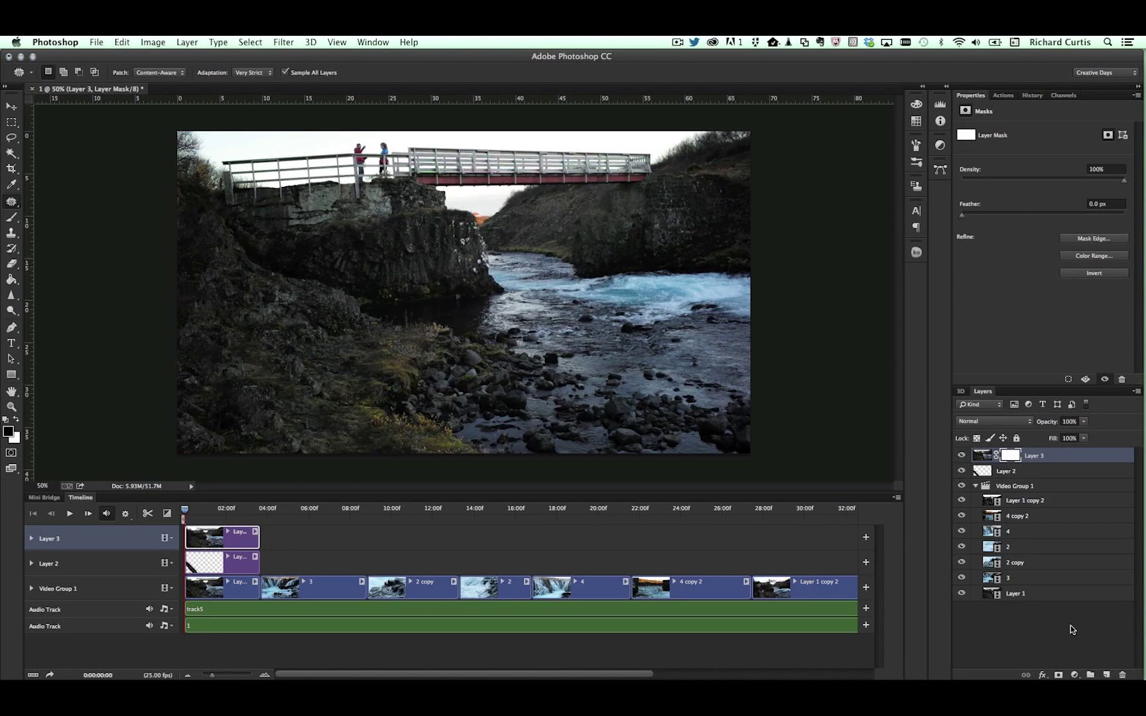
key(super+i)
drag(185, 512, 247, 508)
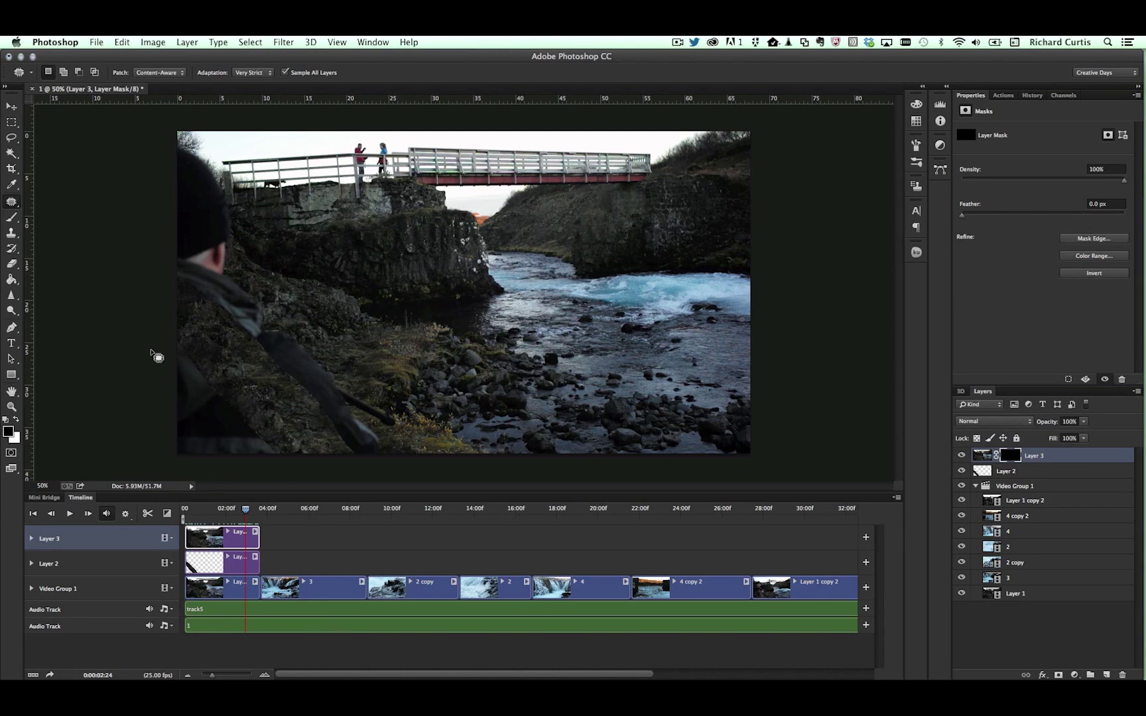
drag(249, 511, 184, 510)
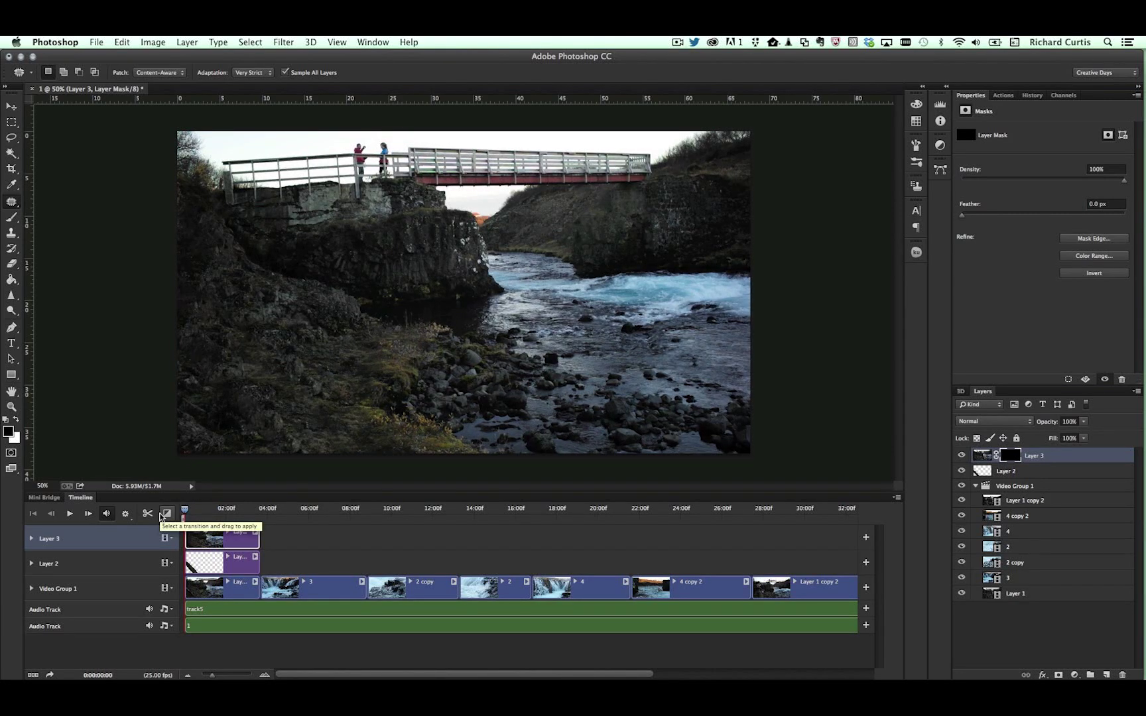
Step: Display the Layer 3 mask as a red overlay and, at 0:00:03:13, brush white over the walking man and the rocks at the frame's left
click(1063, 96)
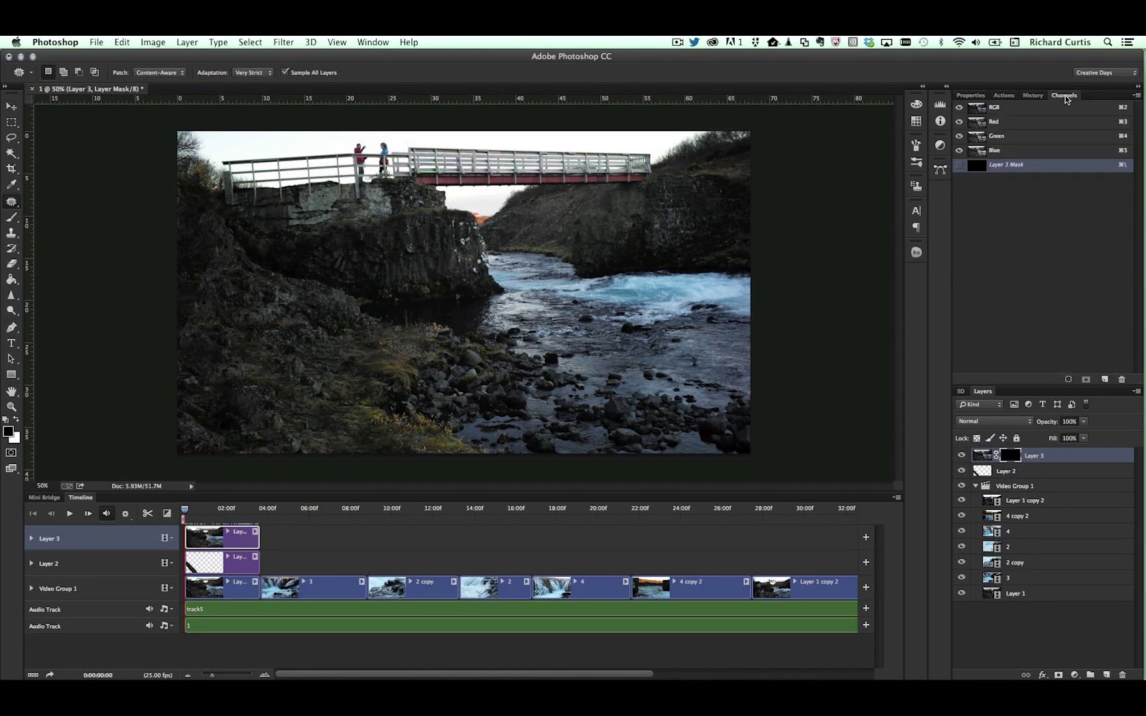
click(959, 164)
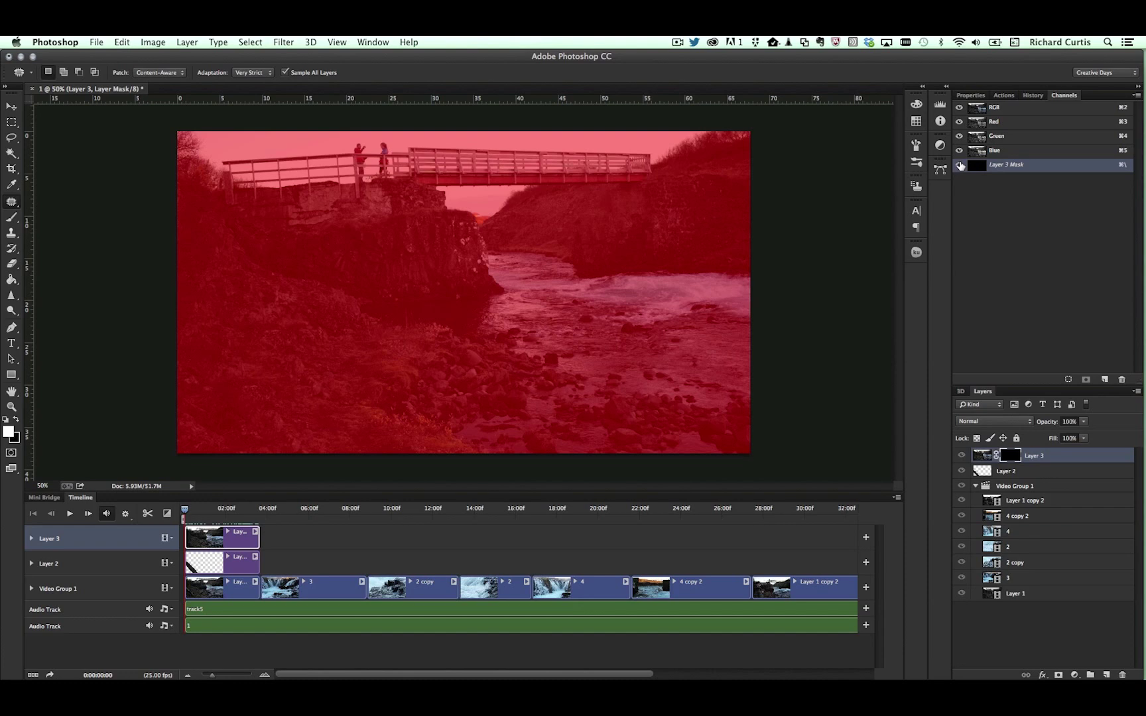
drag(185, 510, 258, 509)
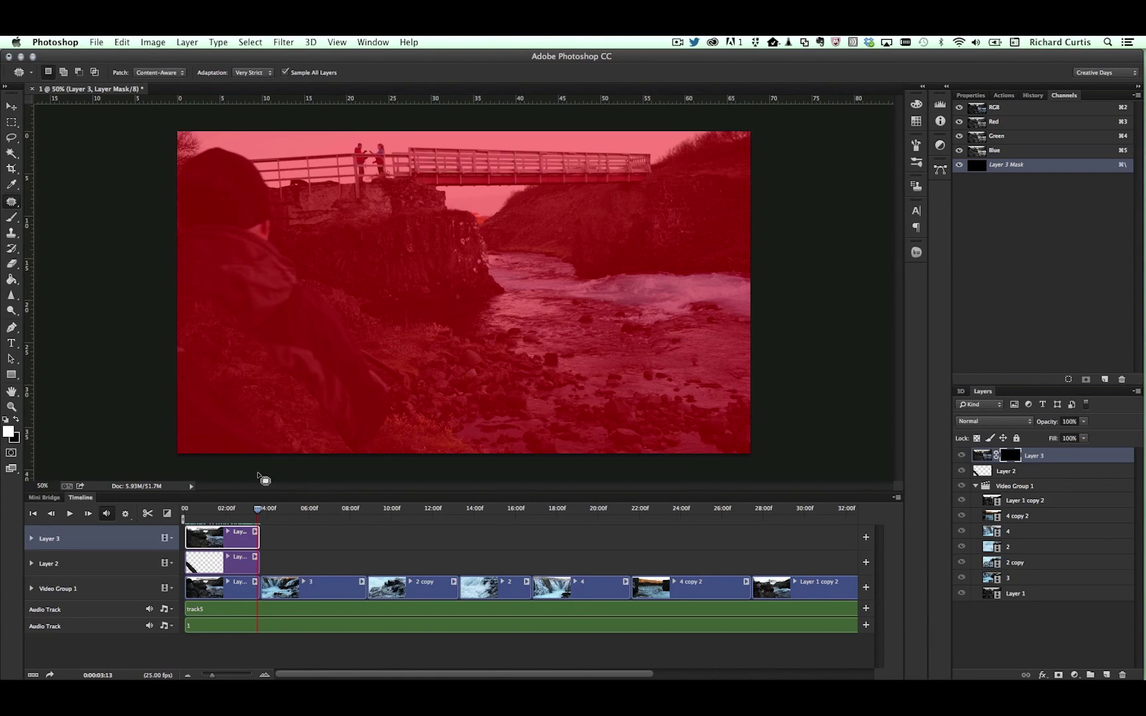
key(b)
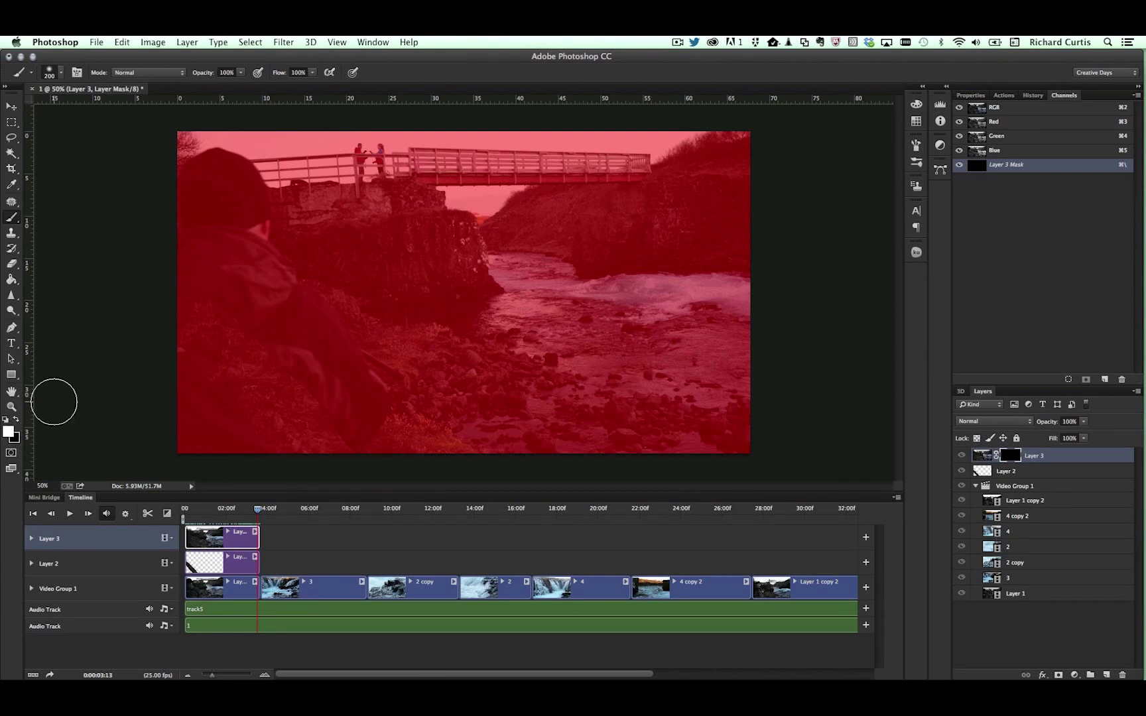
mouse_move(189, 151)
mouse_down()
mouse_move(251, 186)
mouse_move(232, 155)
mouse_move(261, 211)
mouse_move(205, 171)
mouse_move(179, 219)
mouse_move(188, 262)
mouse_move(189, 203)
mouse_move(192, 224)
mouse_move(234, 209)
mouse_move(263, 281)
mouse_move(279, 255)
mouse_move(275, 232)
mouse_move(376, 368)
mouse_move(381, 391)
mouse_move(357, 443)
mouse_move(300, 321)
mouse_move(271, 291)
mouse_move(253, 321)
mouse_move(192, 301)
mouse_move(171, 311)
mouse_move(168, 419)
mouse_move(216, 460)
mouse_move(322, 452)
mouse_move(286, 346)
mouse_move(259, 380)
mouse_move(242, 346)
mouse_move(184, 378)
mouse_move(273, 352)
mouse_move(352, 386)
mouse_move(365, 409)
mouse_move(295, 450)
mouse_move(312, 453)
mouse_move(266, 440)
mouse_move(352, 368)
mouse_move(282, 267)
mouse_move(207, 199)
mouse_move(179, 146)
mouse_up()
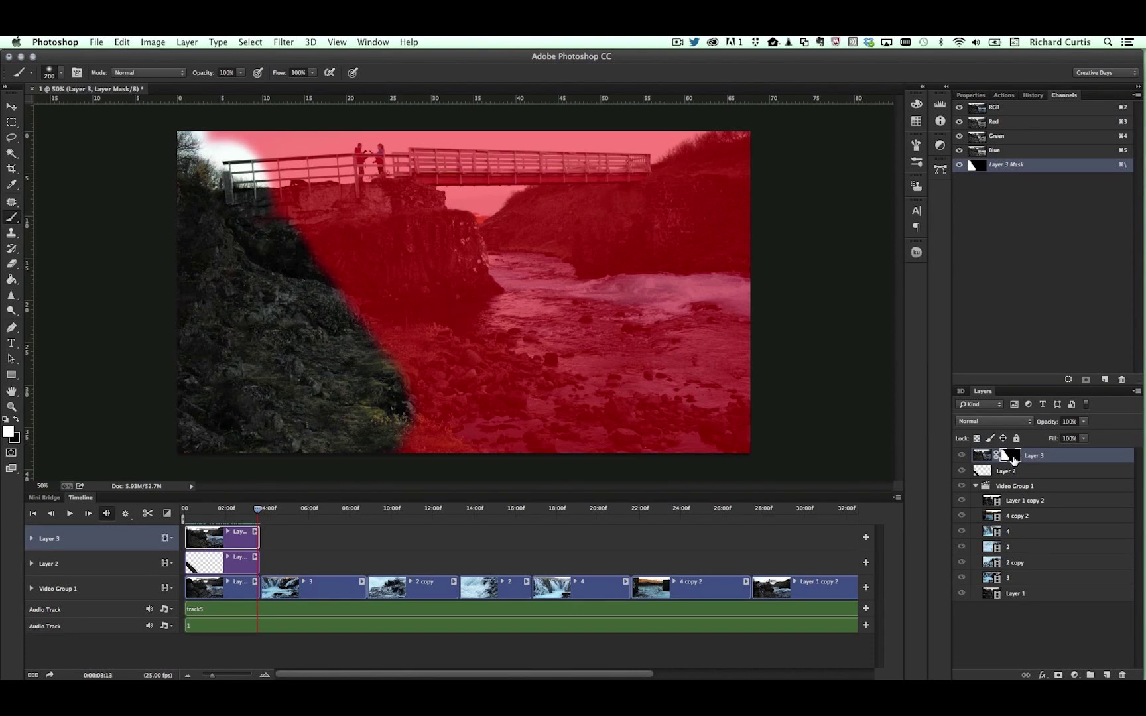
Step: View the Layer 3 mask on its own, return to the image and play the first clip to check the masking
alt+click(1015, 456)
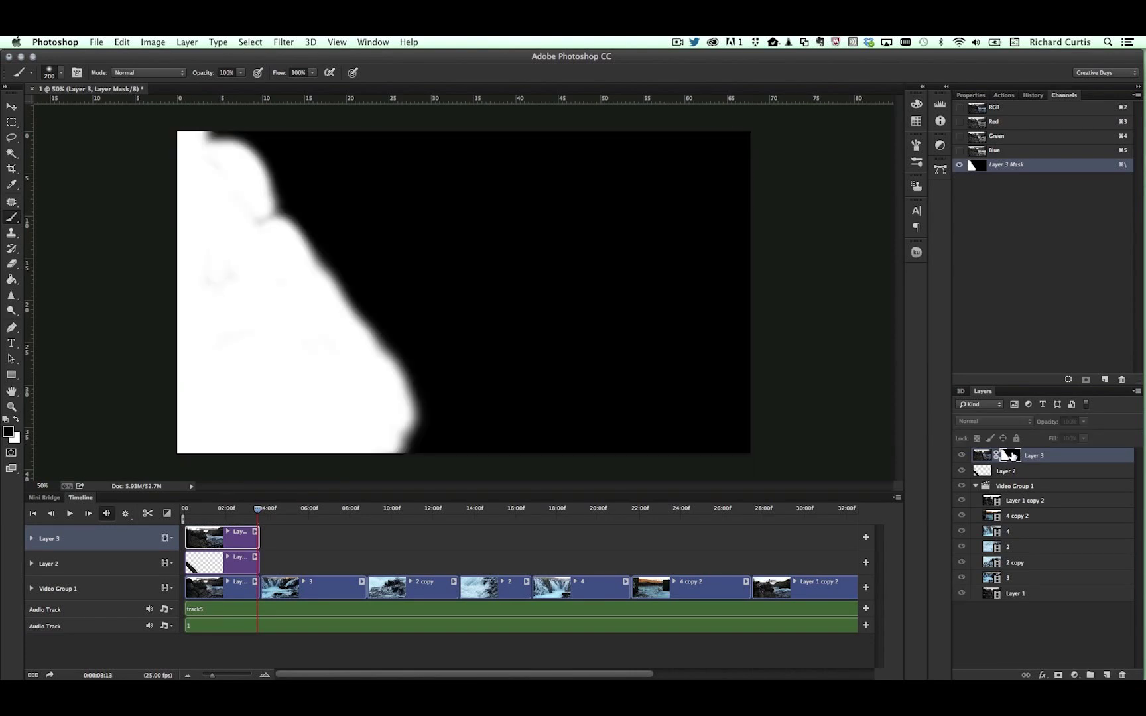
alt+click(1011, 457)
alt+click(1011, 458)
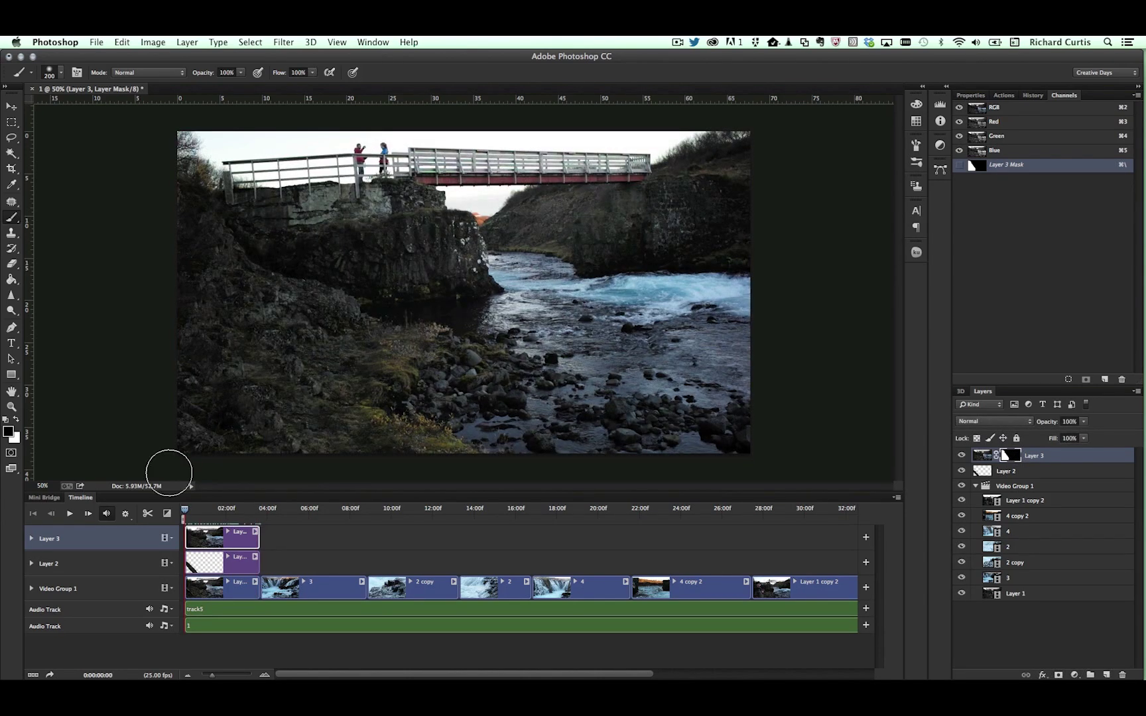
key(space)
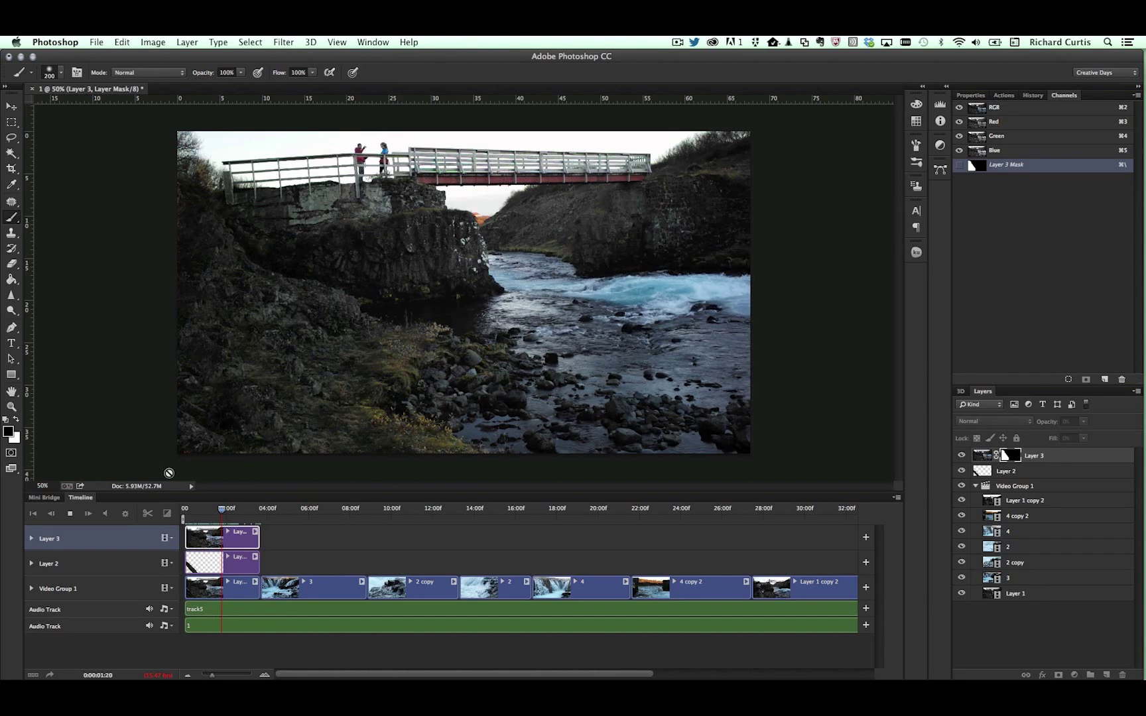
key(space)
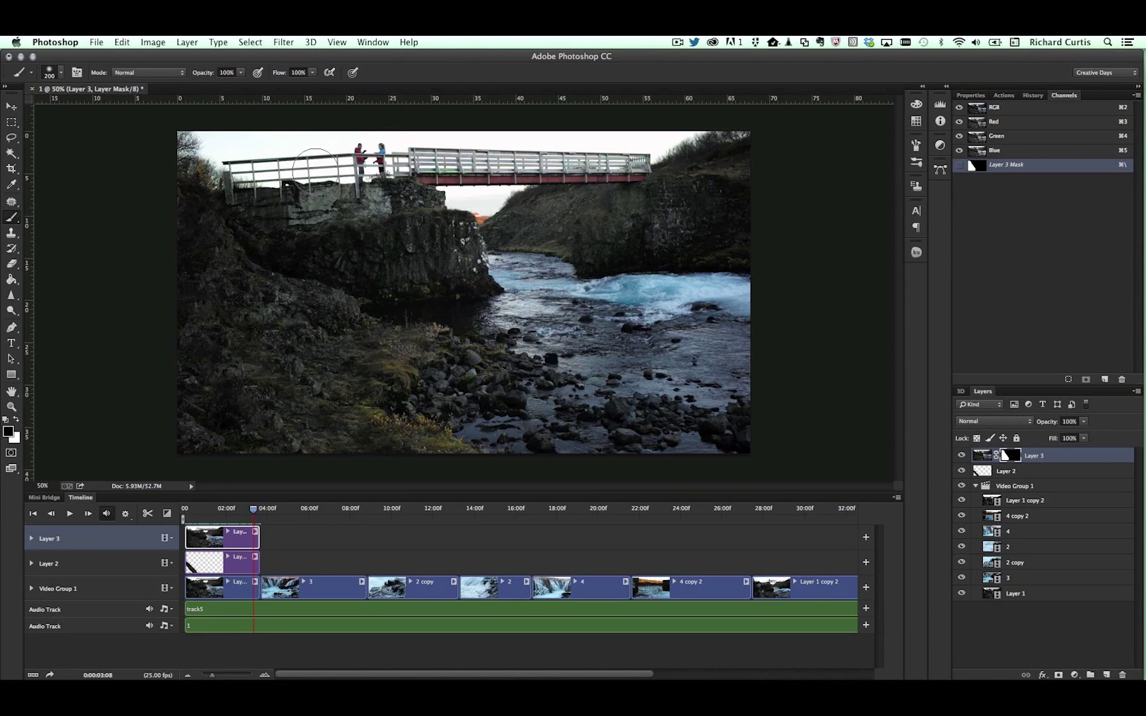
Step: Show the mask overlay again, unlink the mask from Layer 3, and add a Layer Mask Position keyframe at 0:00:00:00
key(x)
click(960, 165)
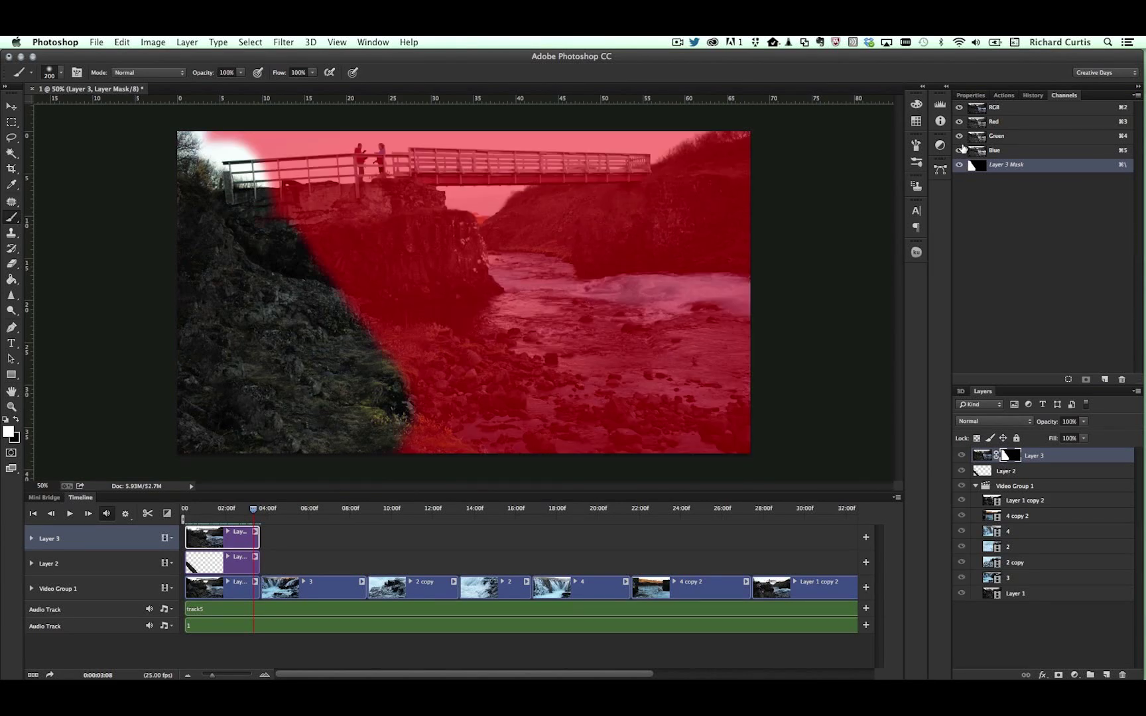
click(184, 508)
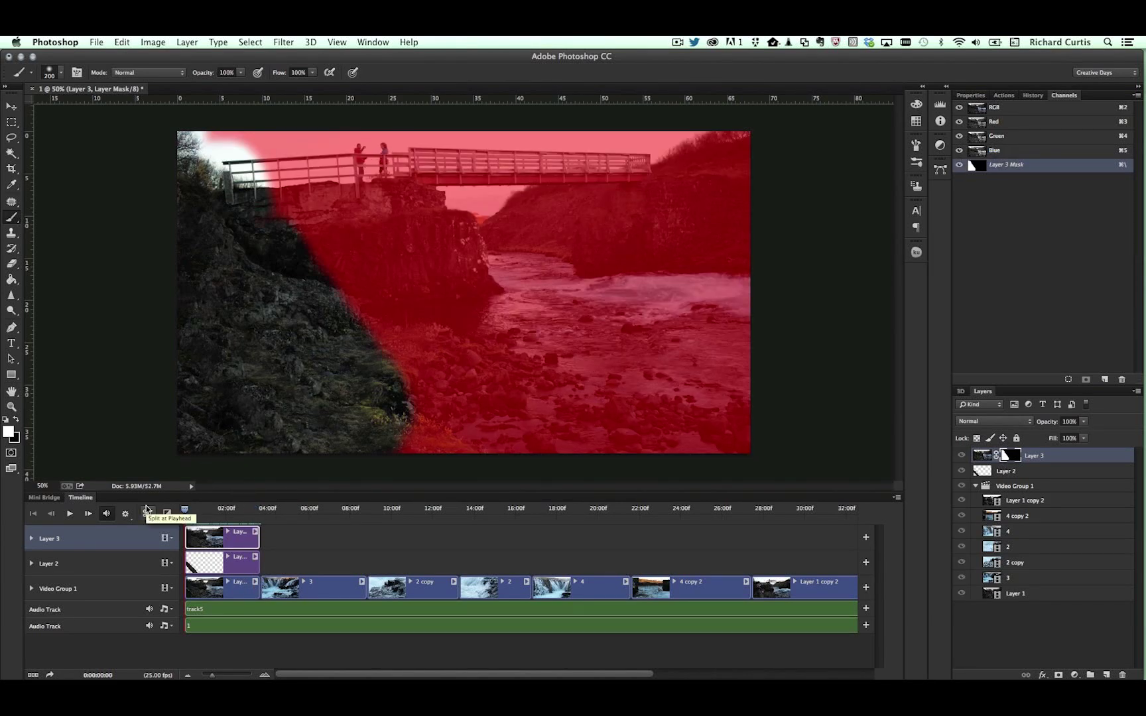
click(146, 505)
click(996, 455)
click(31, 538)
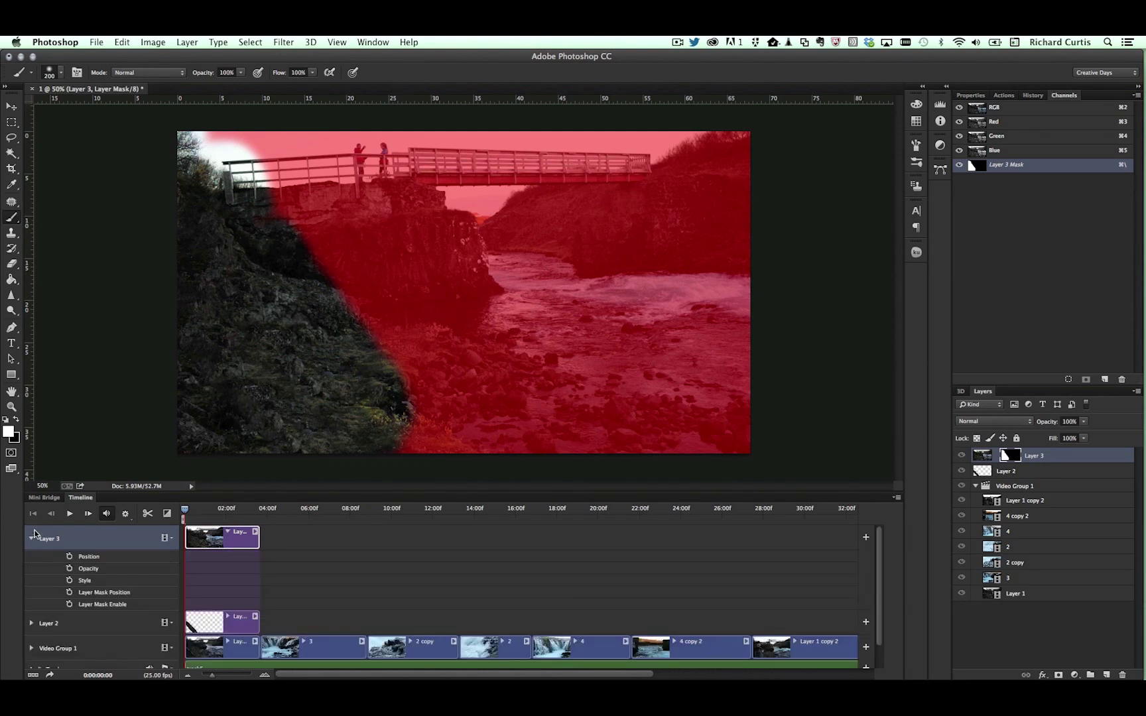
drag(430, 494, 429, 450)
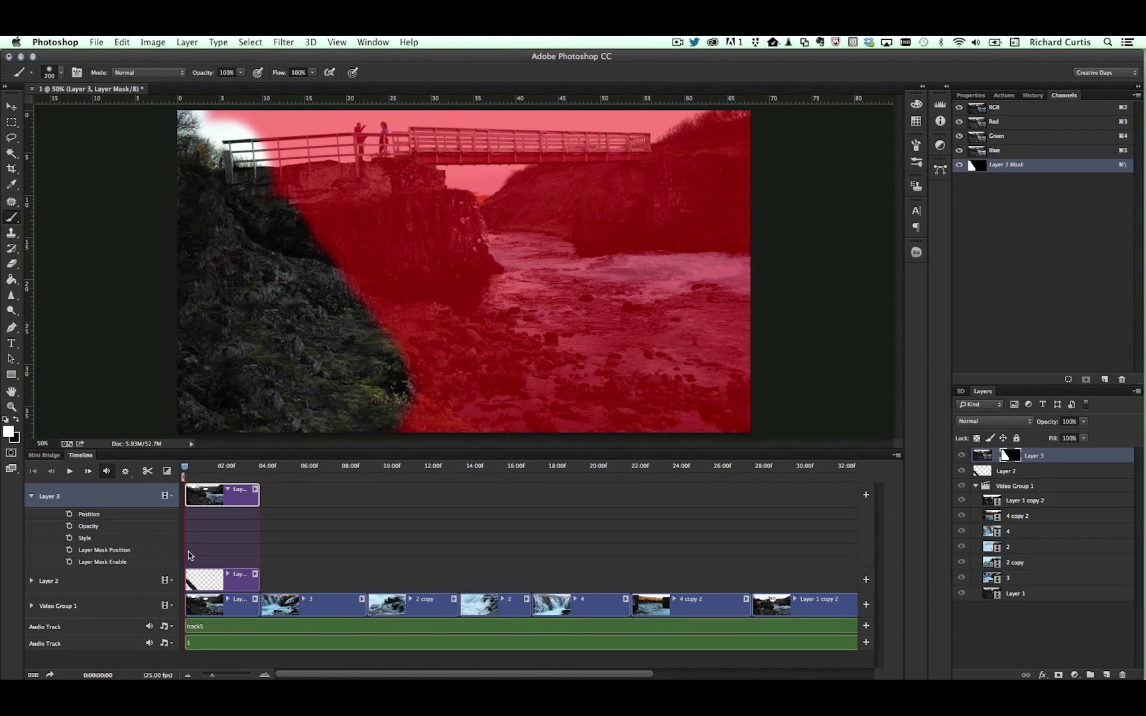
click(69, 550)
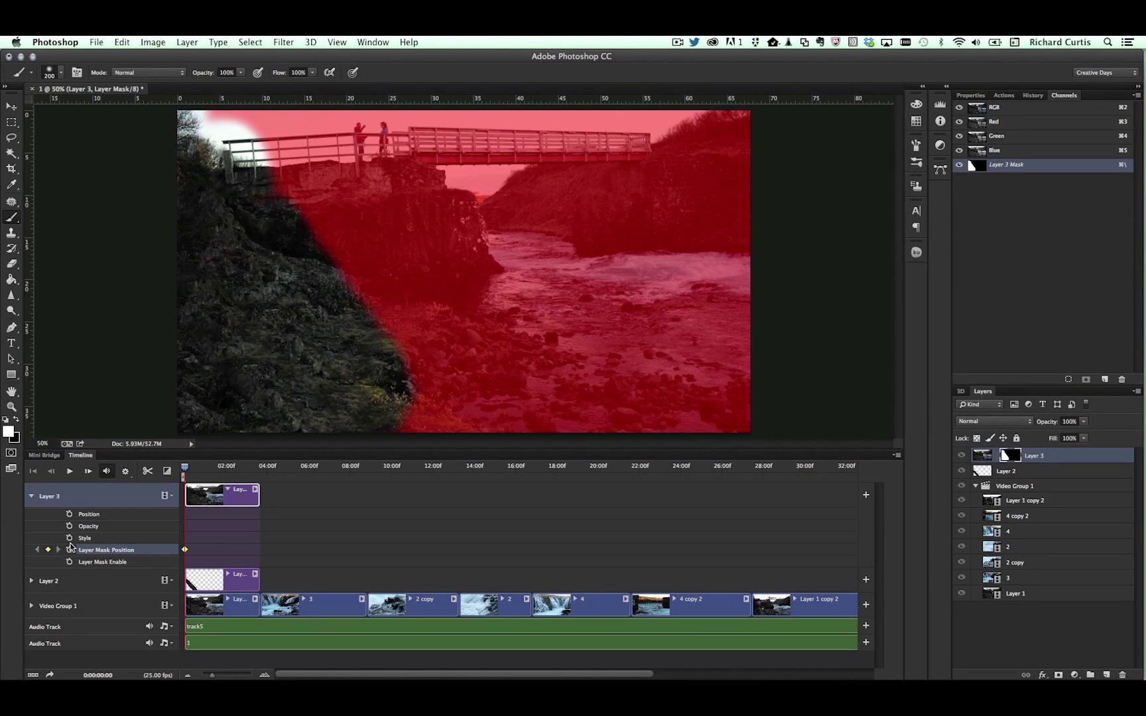
Step: Animate the unlinked mask by moving it off the frame's left edge at the start and back over the man at 0:00:03:15
key(v)
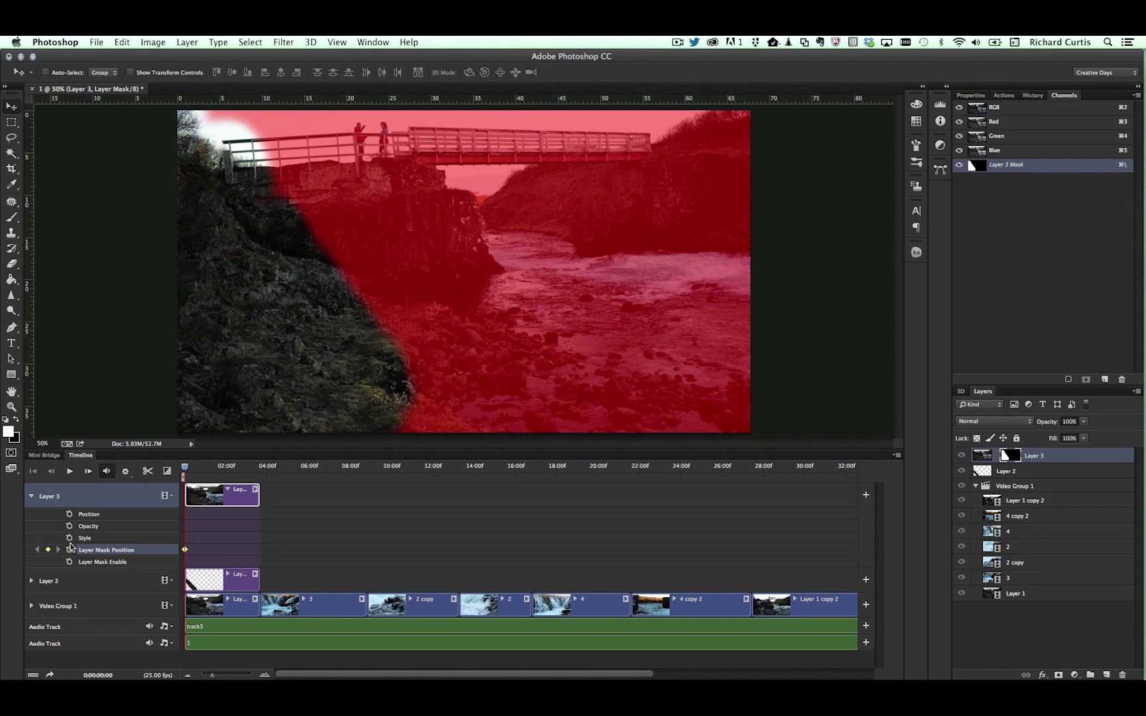
drag(608, 287, 367, 289)
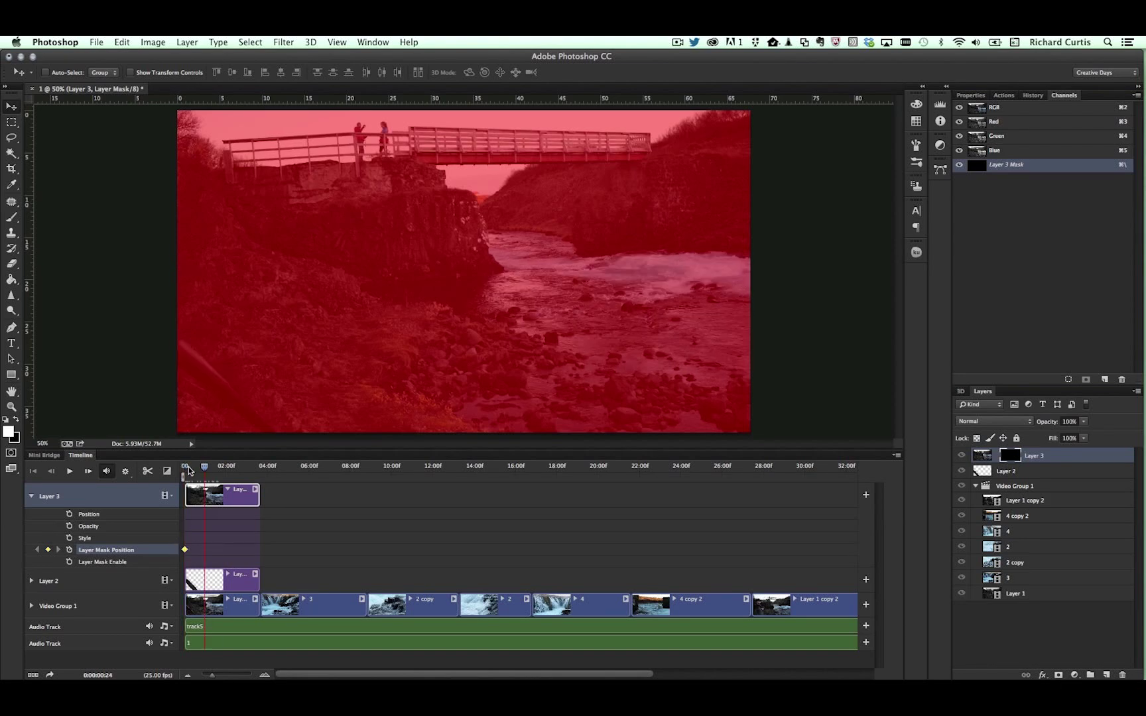
drag(229, 464, 263, 461)
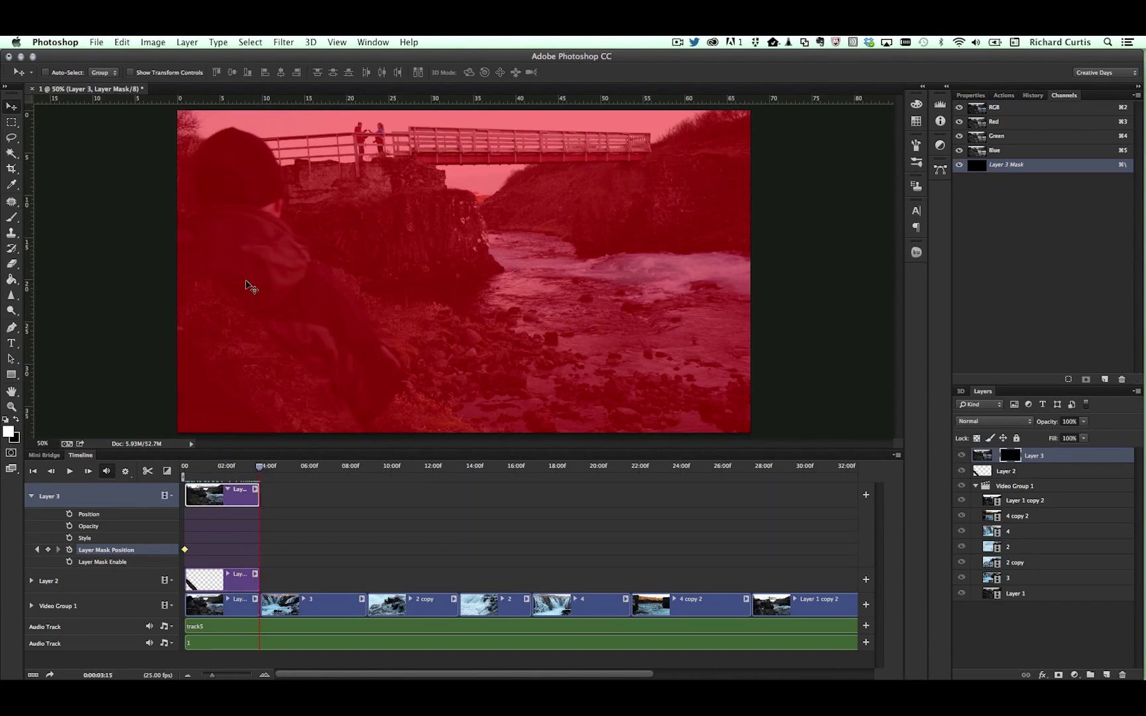
drag(247, 285, 488, 287)
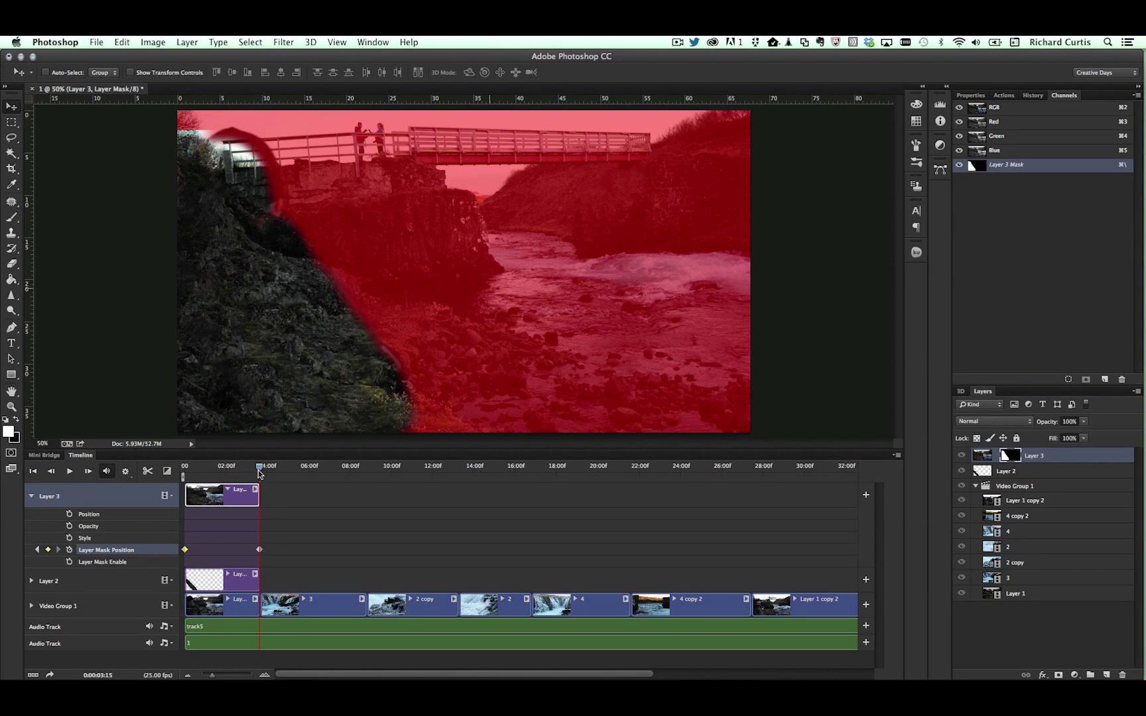
drag(258, 468, 185, 466)
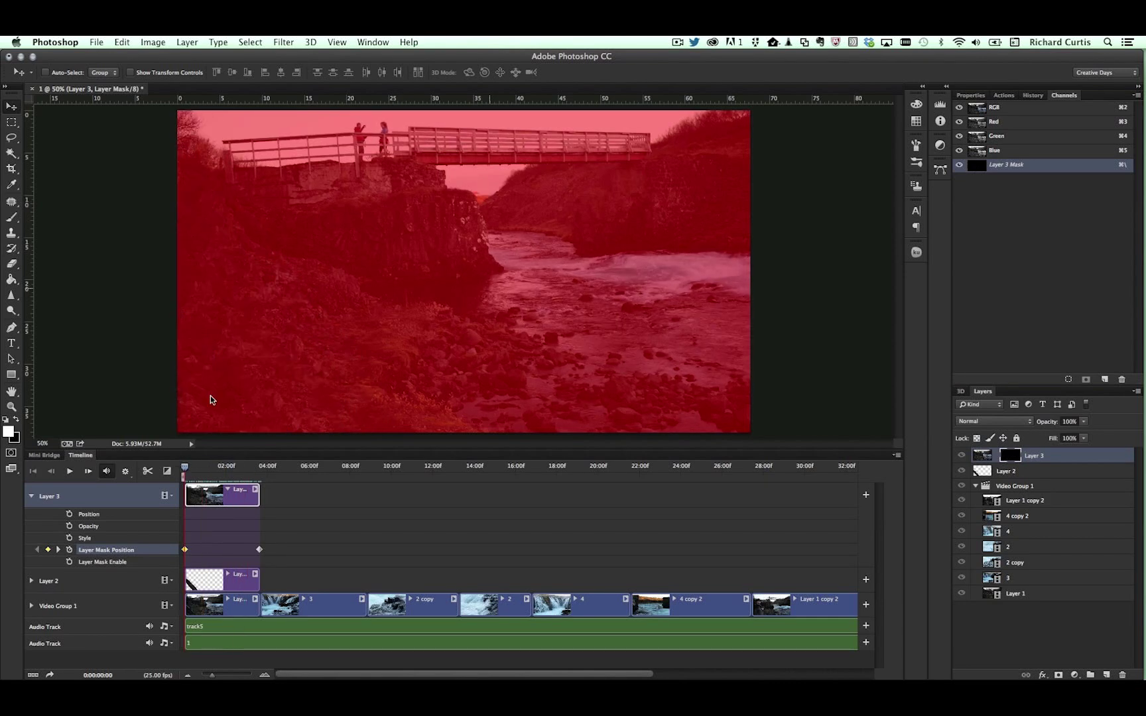
Step: Hide the Layer 3 mask overlay and play the first clip from the start, stopping at 0:00:02:16 to check the masking
click(959, 164)
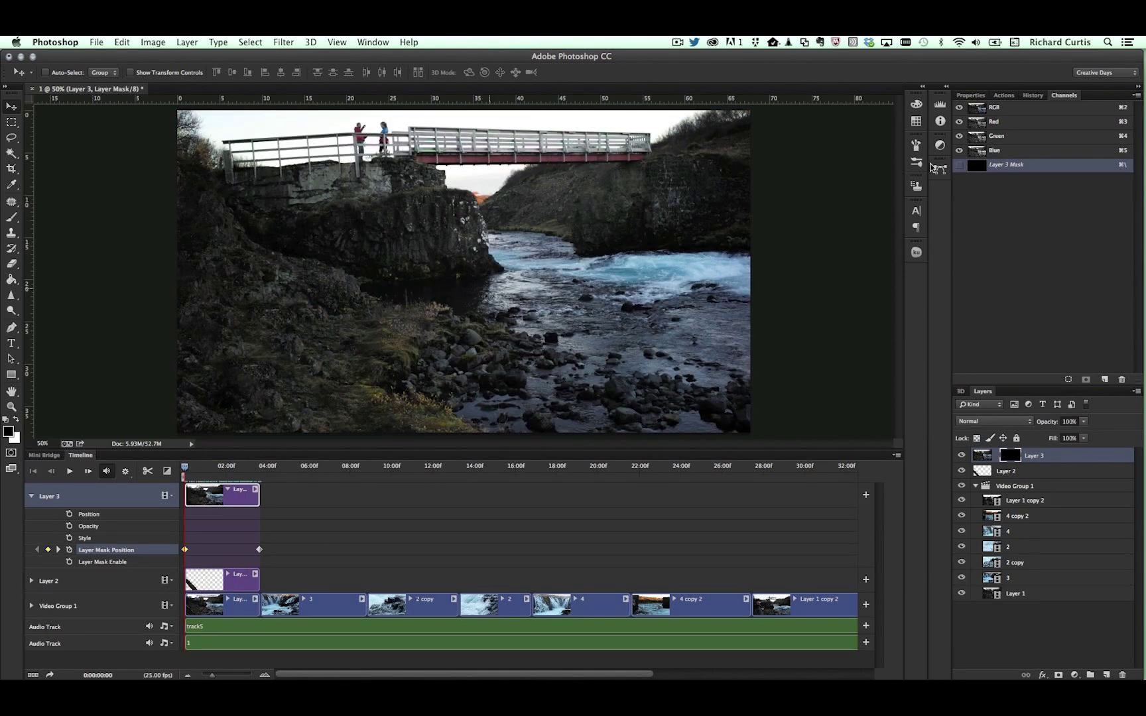
key(space)
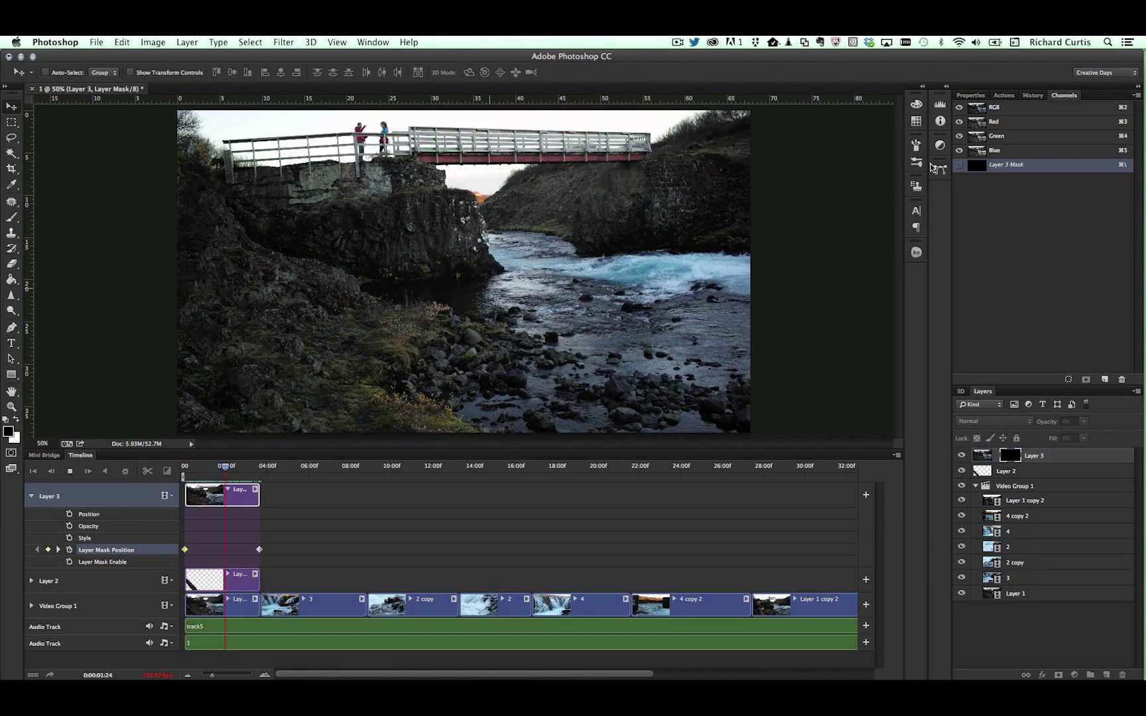
key(space)
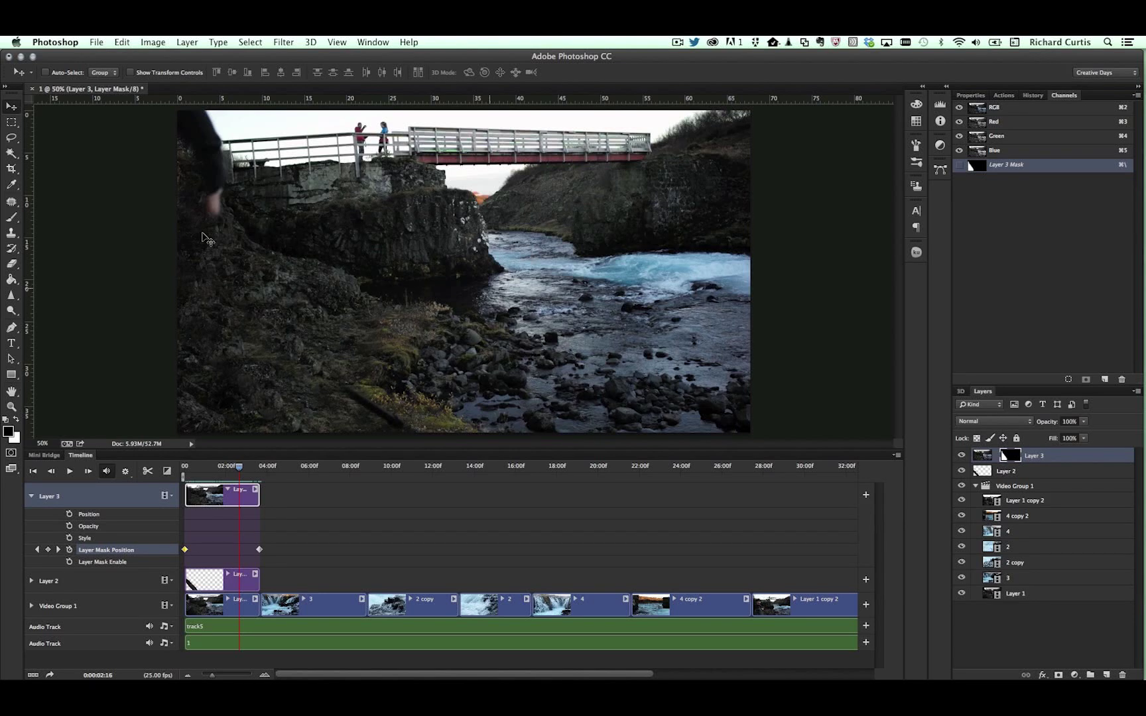
Step: Show the mask overlay and brush white on the Layer 3 mask around the walking man, advancing the playhead in stages to 0:00:03:14
click(959, 164)
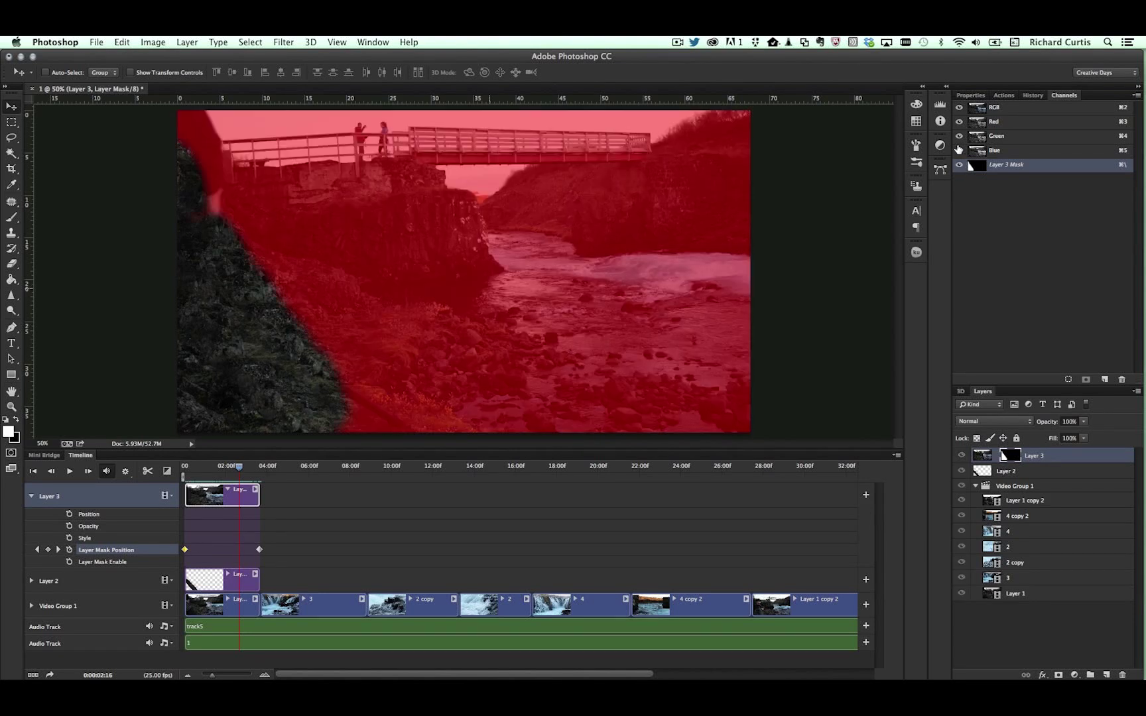
drag(239, 467, 189, 466)
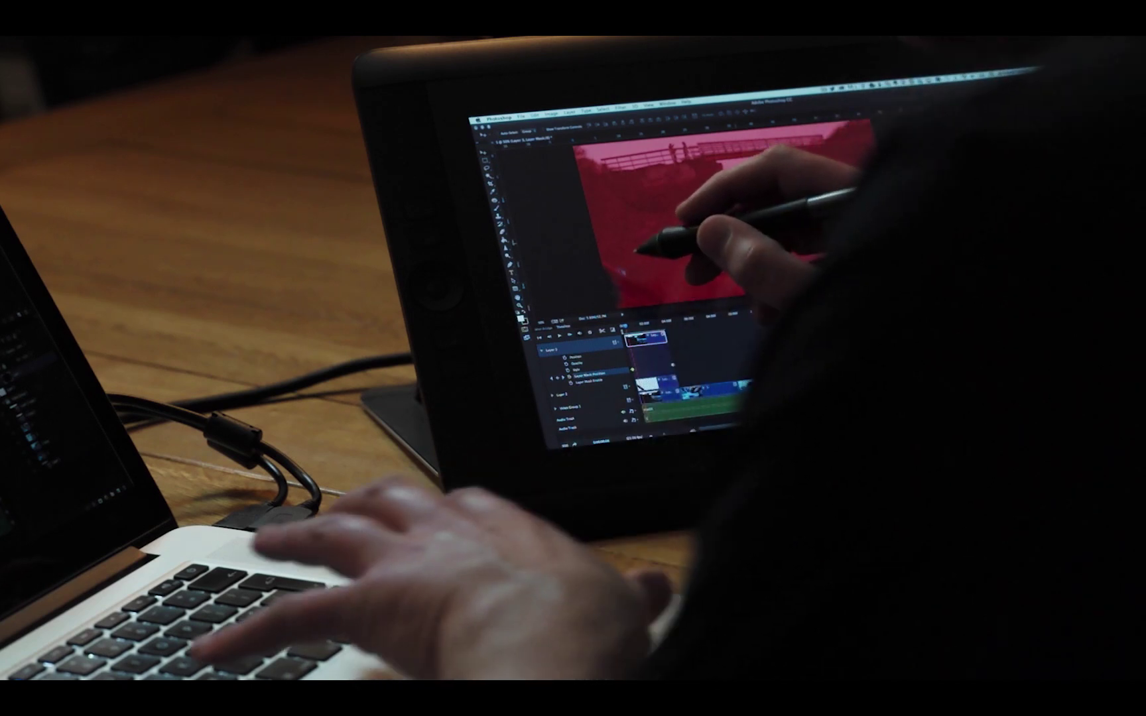
key(b)
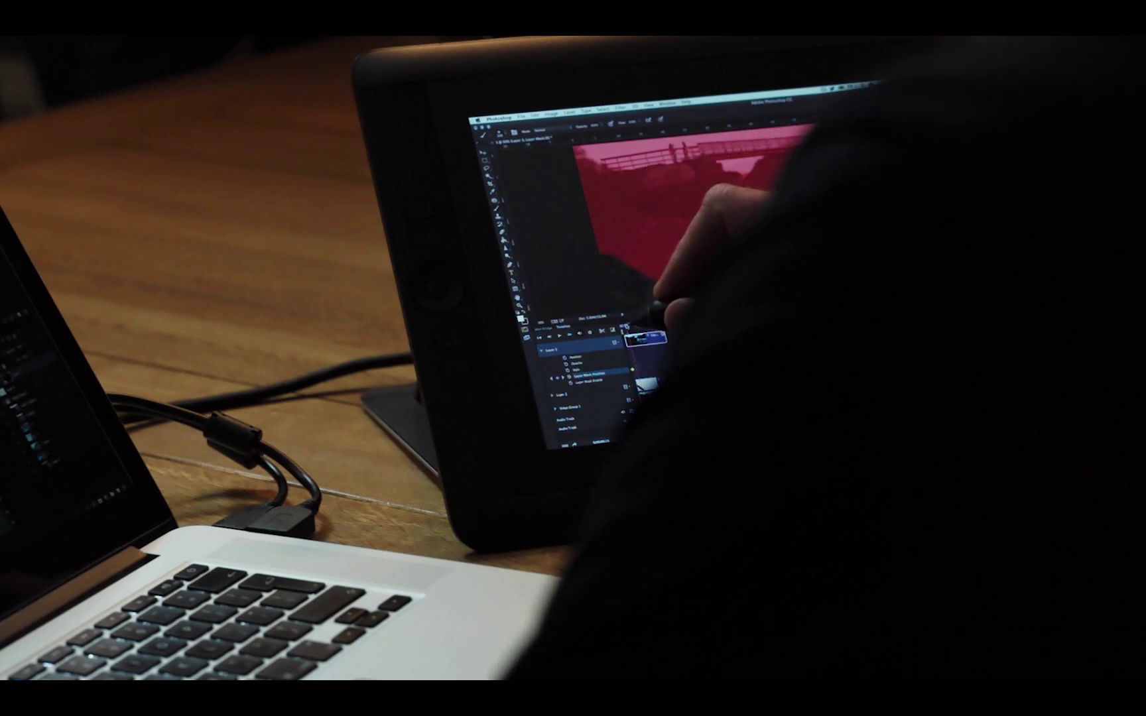
drag(628, 326, 646, 324)
drag(586, 188, 590, 158)
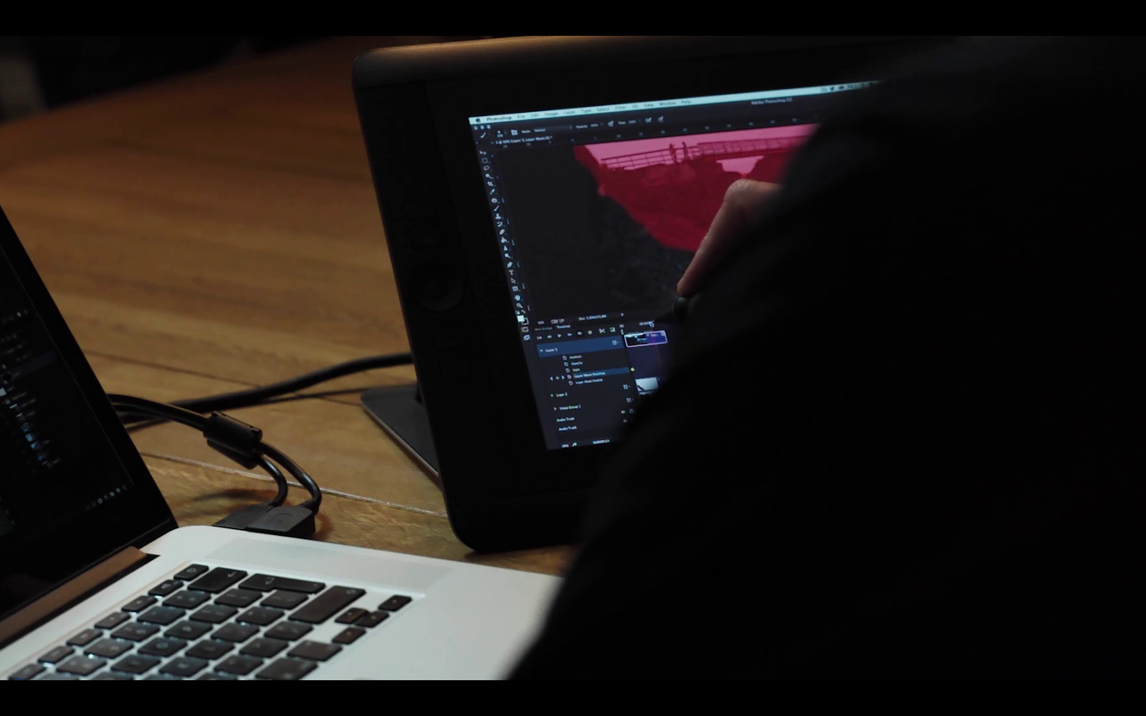
mouse_move(611, 212)
mouse_down()
mouse_move(589, 191)
mouse_move(591, 203)
mouse_move(594, 179)
mouse_move(573, 147)
mouse_move(589, 189)
mouse_up()
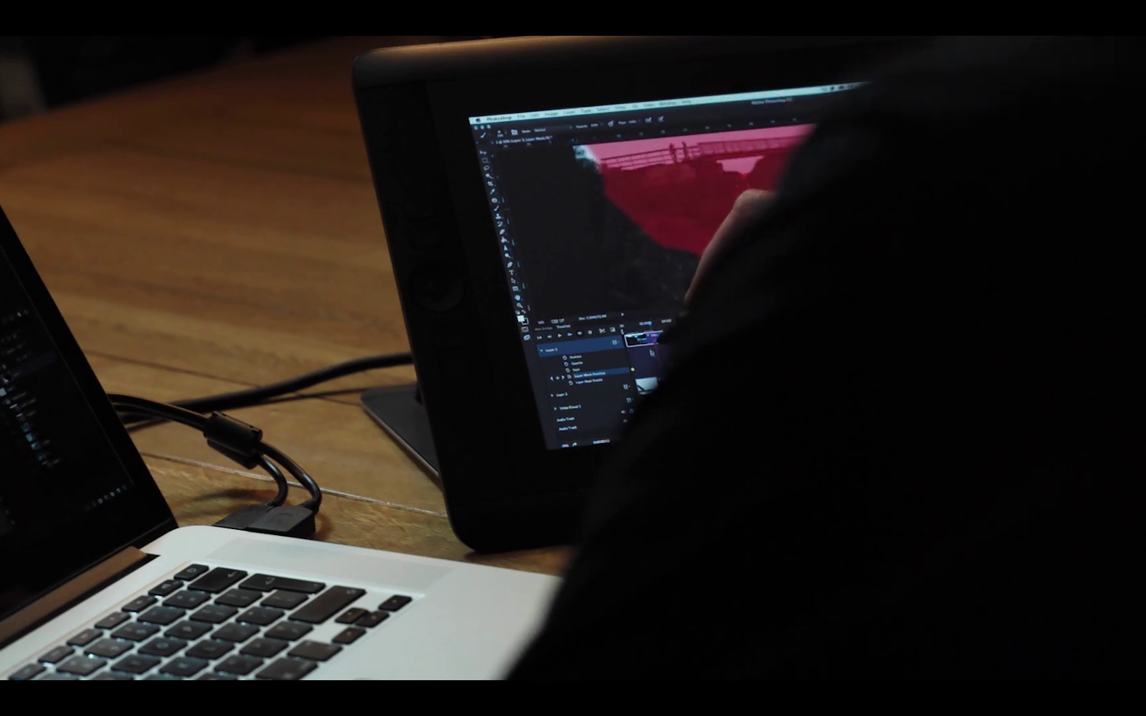
drag(650, 326, 654, 323)
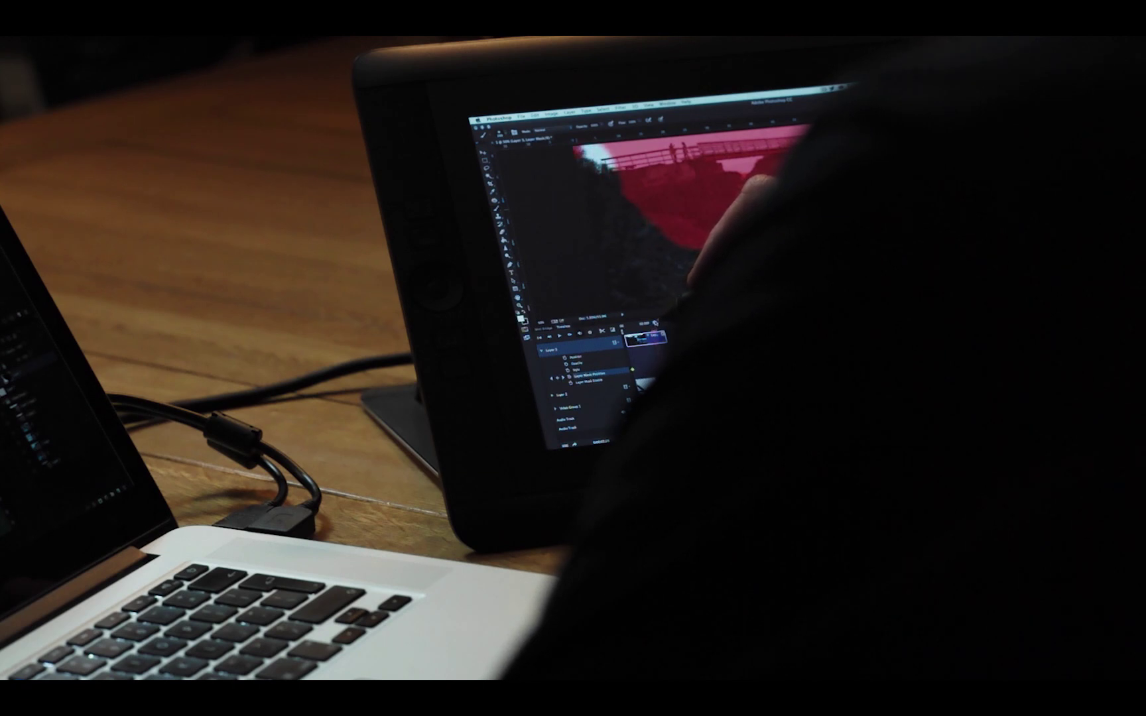
mouse_move(614, 153)
mouse_down()
mouse_move(594, 158)
mouse_move(660, 185)
mouse_up()
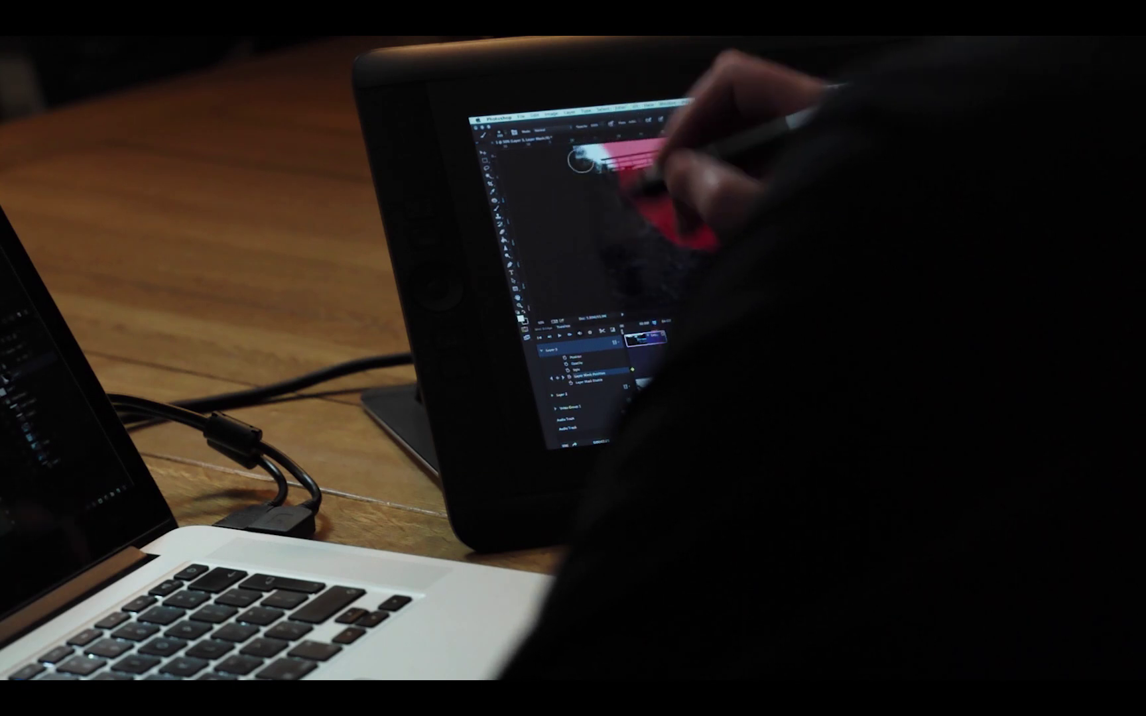
drag(655, 324, 663, 321)
mouse_move(590, 158)
mouse_down()
mouse_move(568, 143)
mouse_move(585, 141)
mouse_move(576, 150)
mouse_move(607, 232)
mouse_move(603, 192)
mouse_move(581, 203)
mouse_move(648, 181)
mouse_move(650, 165)
mouse_move(634, 175)
mouse_move(658, 212)
mouse_up()
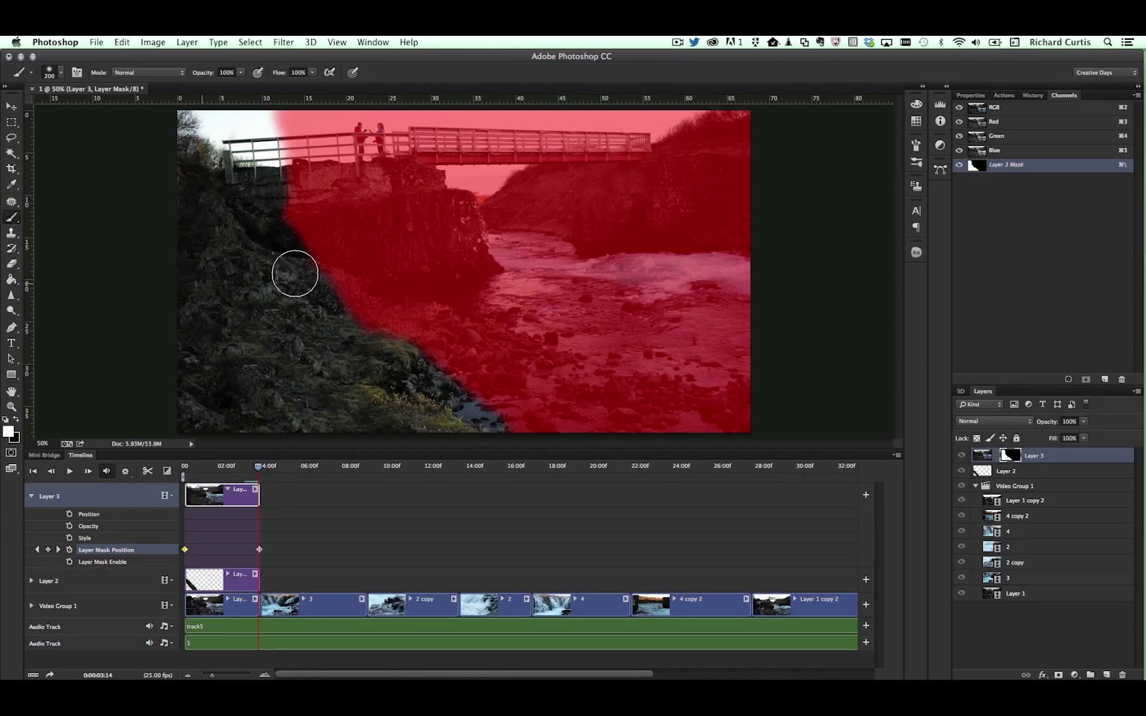
Step: Hide the mask overlay and replay the first clip from 0:00:00:00 to check the extended mask
click(959, 164)
drag(257, 467, 160, 462)
key(space)
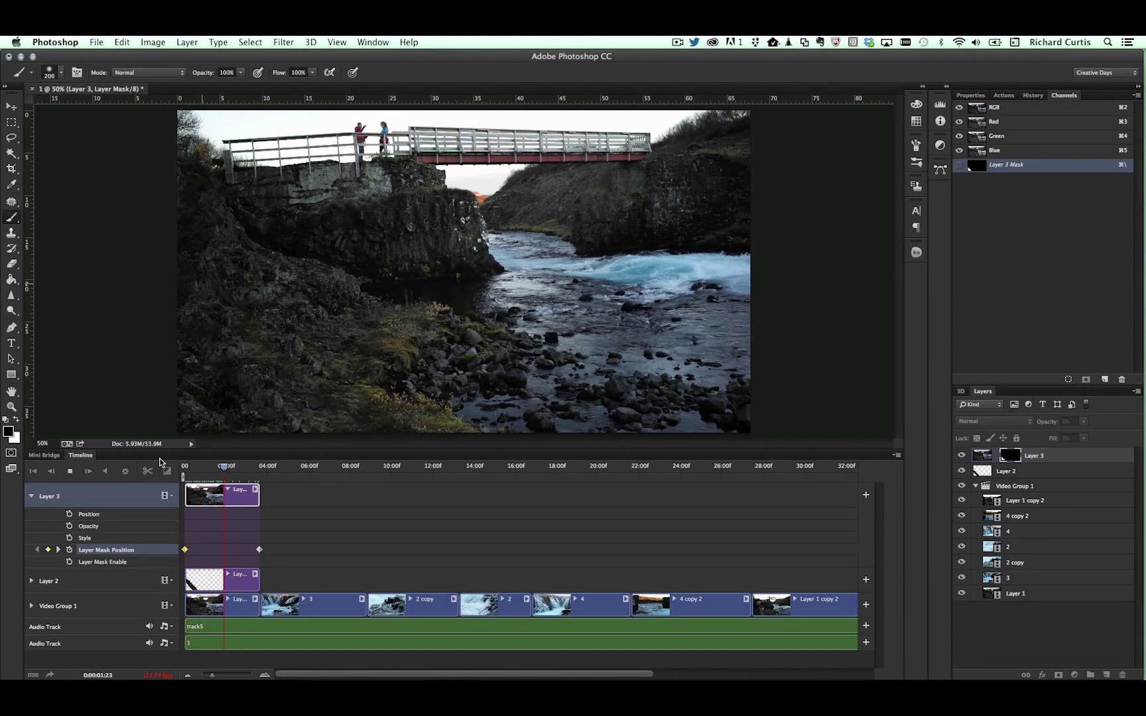
key(space)
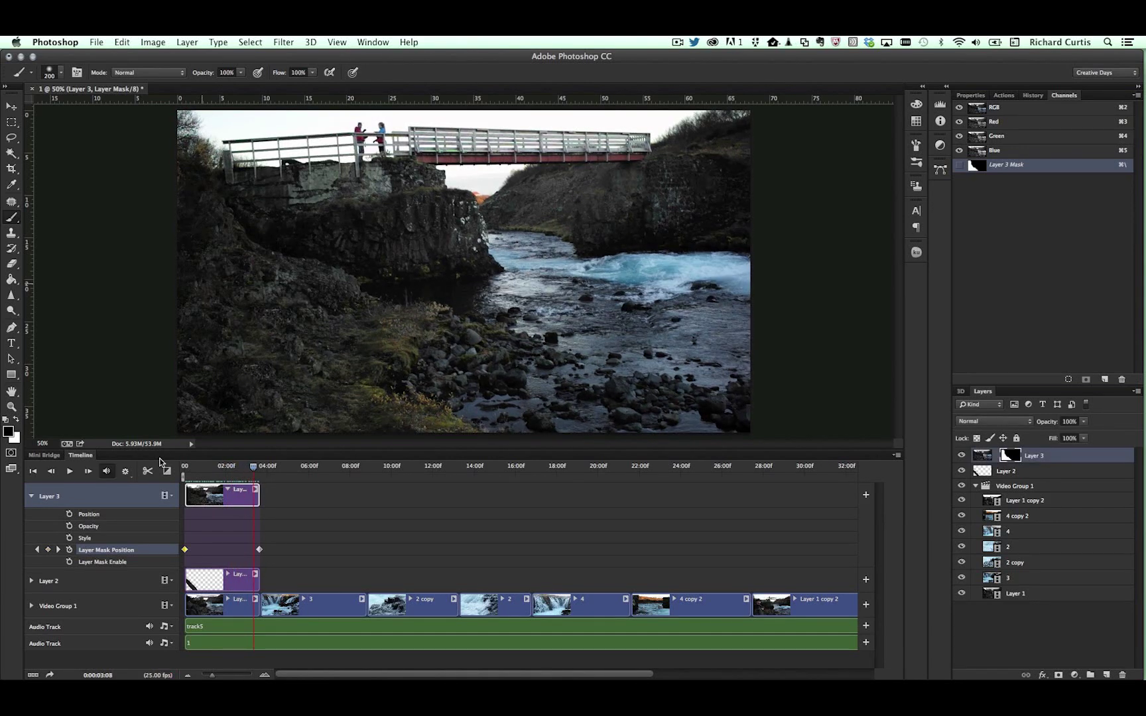
Step: Show the Layer 3 mask overlay at 0:00:02:15 and reduce the brush size to 80
drag(254, 467, 238, 467)
click(959, 165)
key(x)
key(bracketleft)
key(bracketleft)
key(bracketleft)
key(bracketleft)
key(bracketleft)
key(bracketleft)
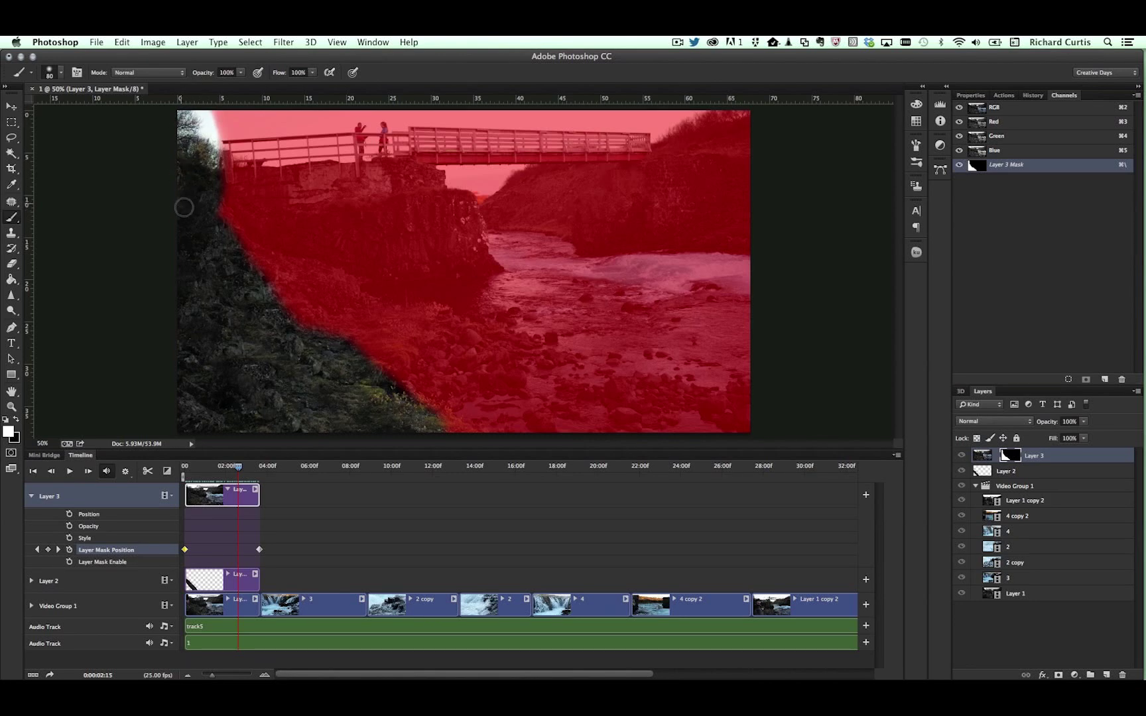
Step: Hide the mask overlay and play the first clip again to examine the mask's edge
click(959, 164)
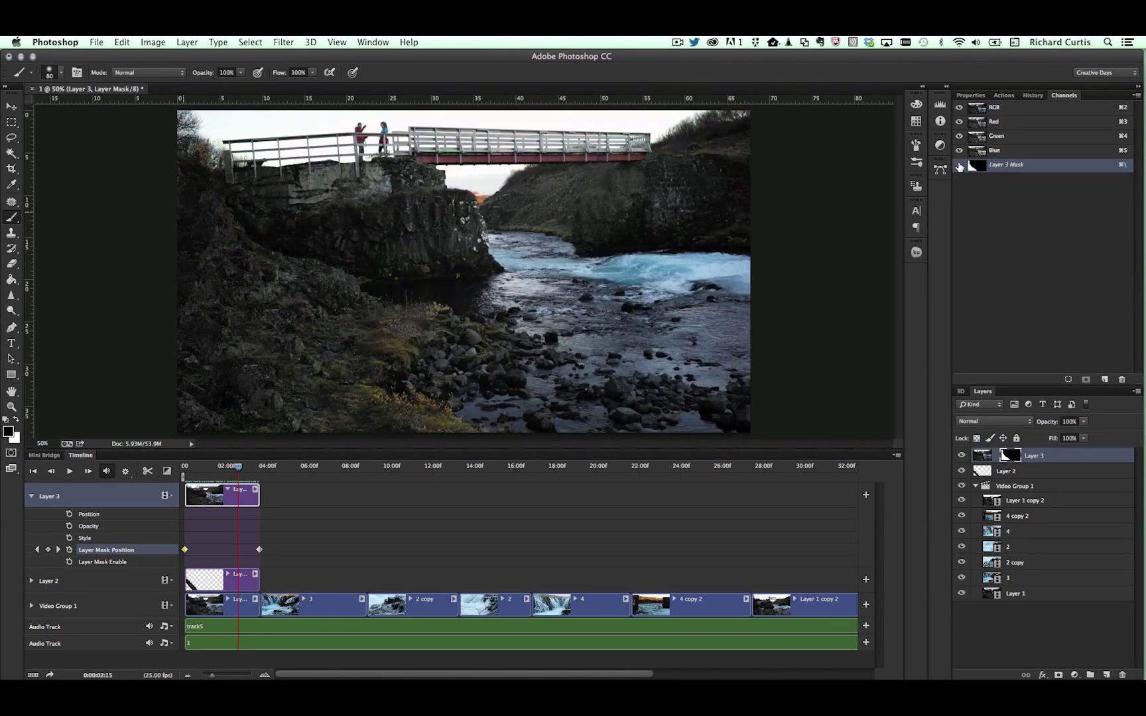
drag(240, 467, 236, 466)
key(space)
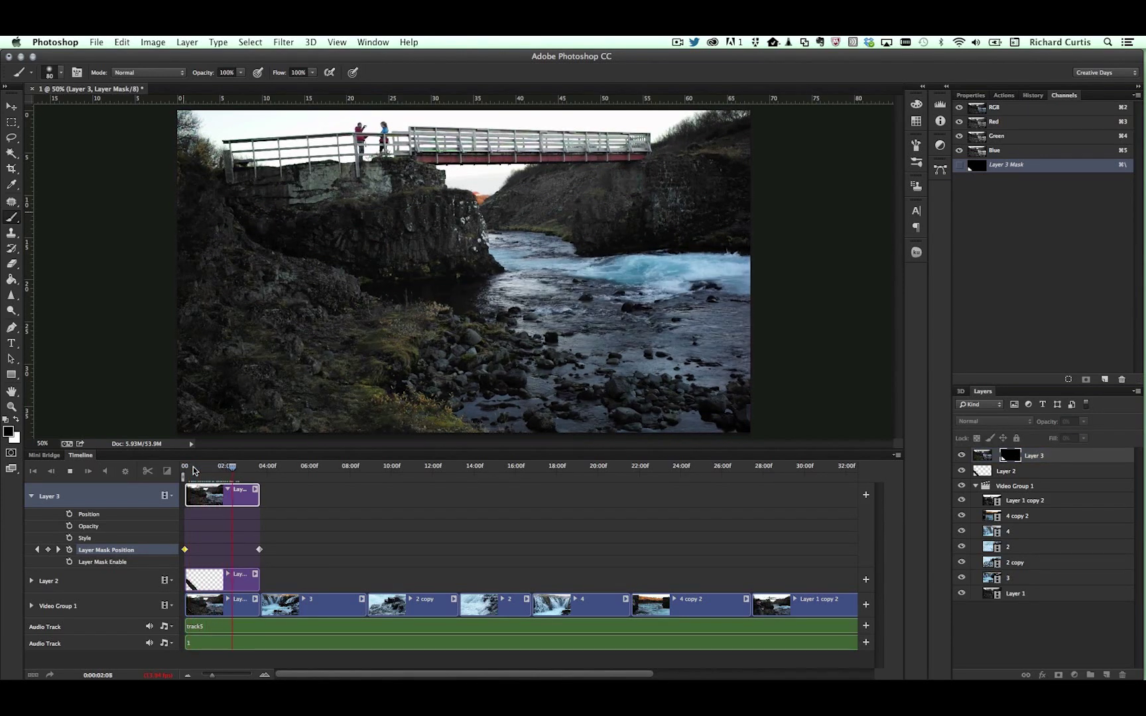
key(space)
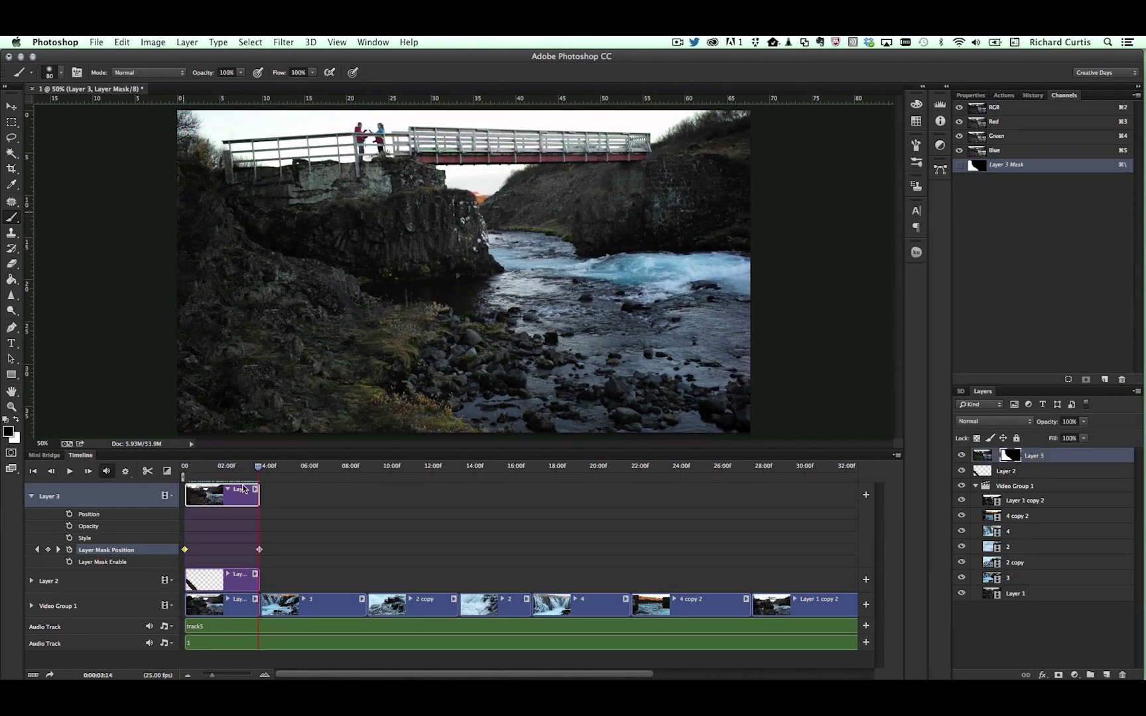
Step: With the mask overlay shown at 0:00:02:15, brush black briefly over the mask edge near the frame's left side, and hide the overlay
drag(256, 467, 238, 468)
click(959, 165)
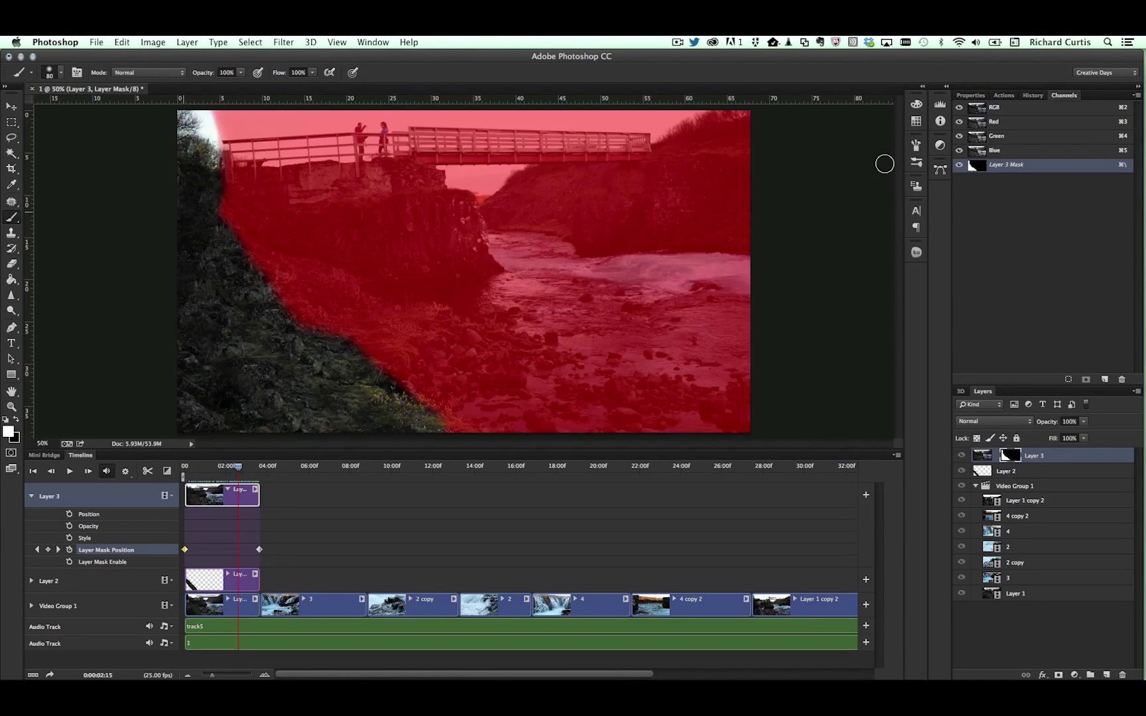
key(x)
mouse_move(212, 210)
mouse_down()
mouse_move(214, 149)
mouse_move(215, 212)
mouse_move(200, 206)
mouse_up()
click(960, 165)
key(x)
Step: Replay the opening clip from the start, and play the whole movie through to its end
drag(238, 468, 186, 468)
key(space)
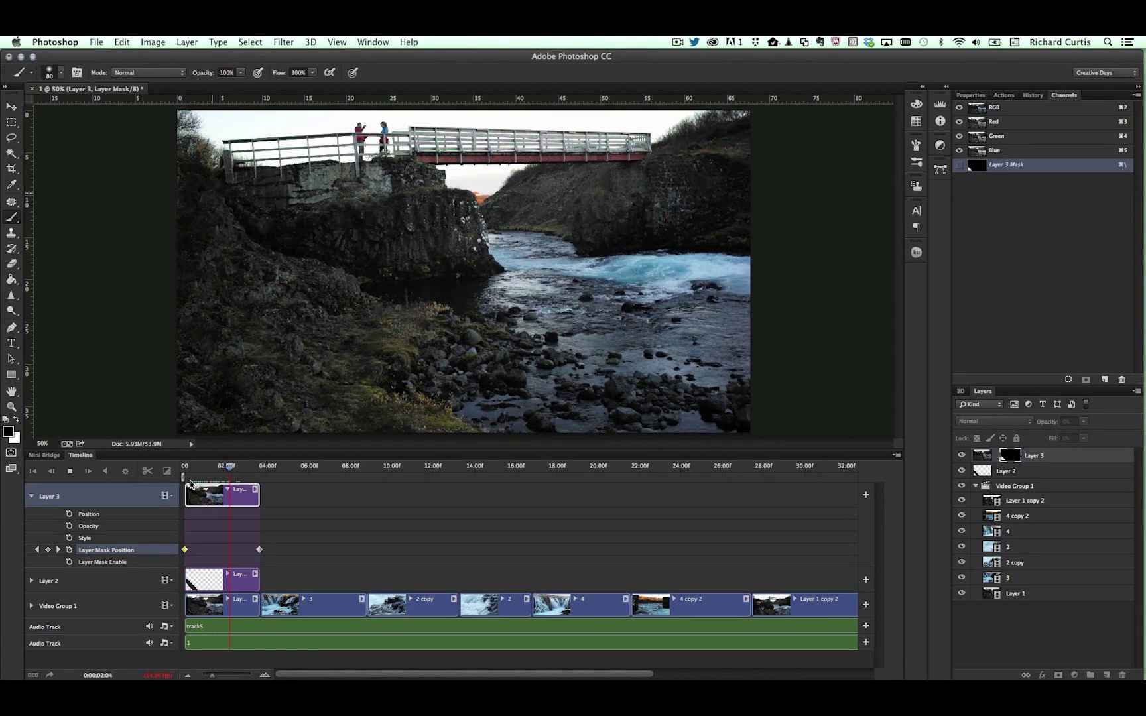
key(space)
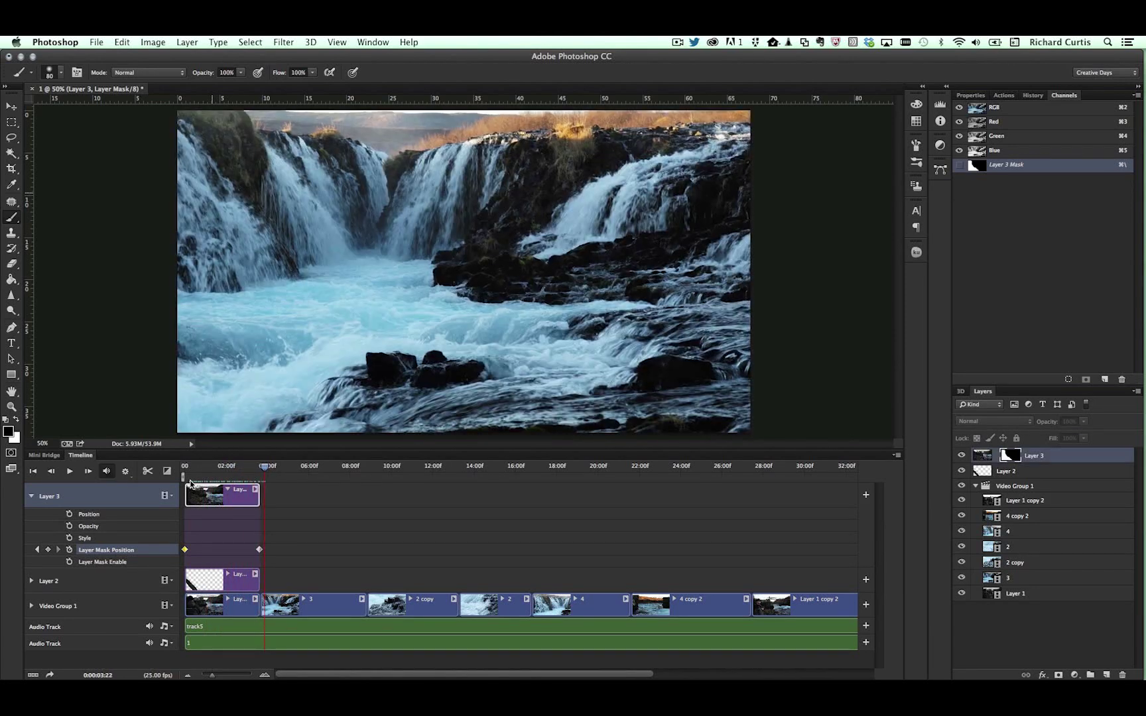
drag(267, 468, 170, 464)
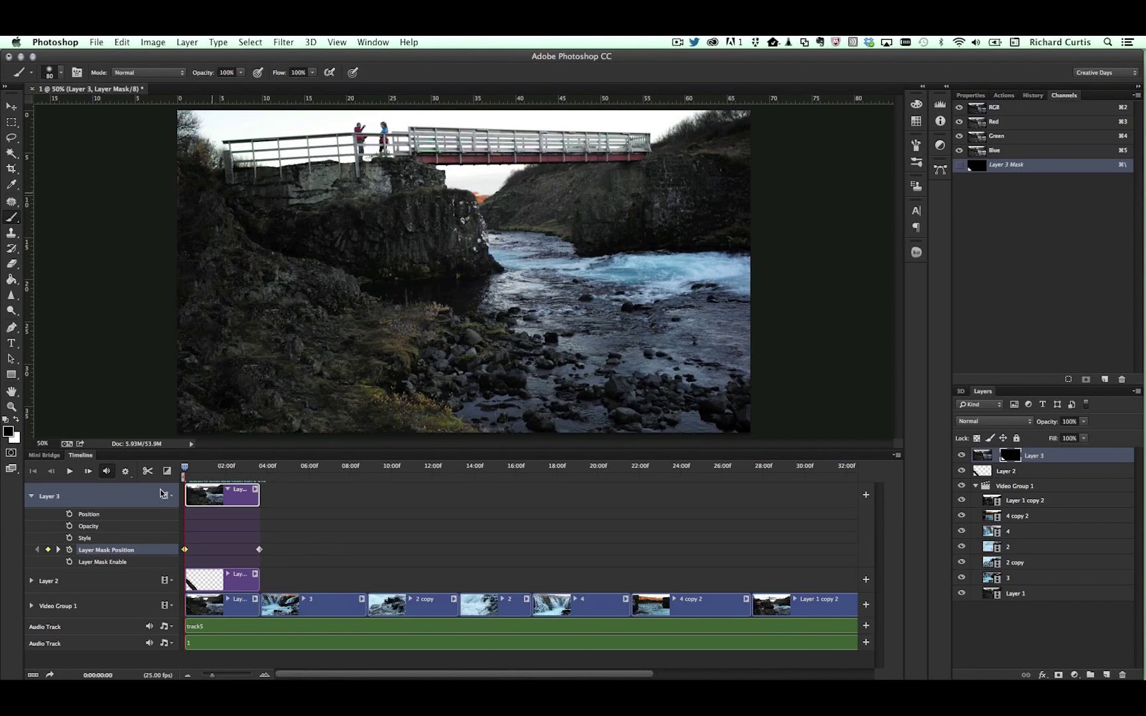
key(space)
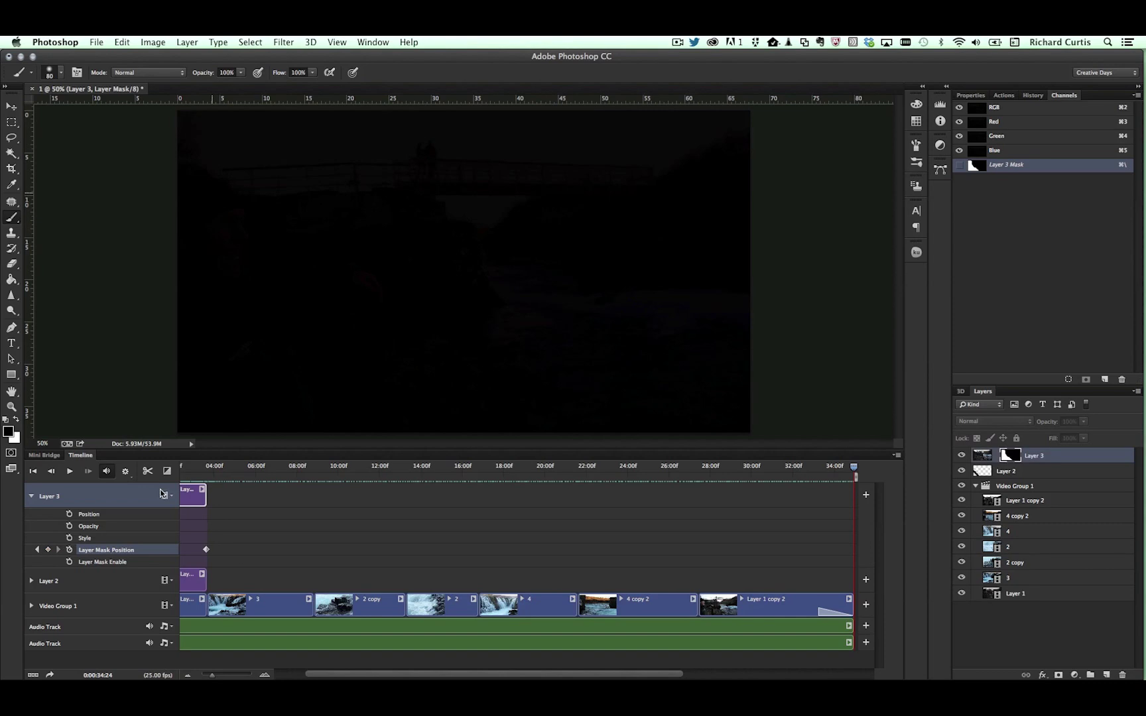
Step: Add a new blank layer above Layer 3 and move its clip to the very start of the timeline
scroll(161, 493, down, 5)
drag(311, 470, 298, 466)
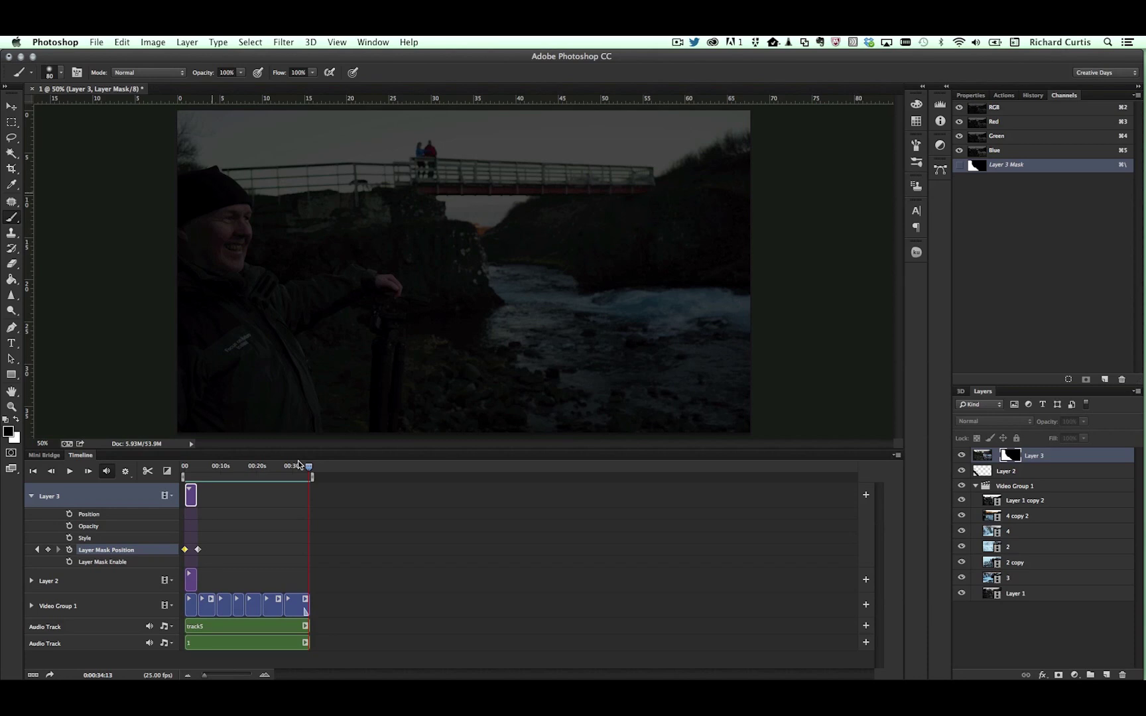
click(1106, 675)
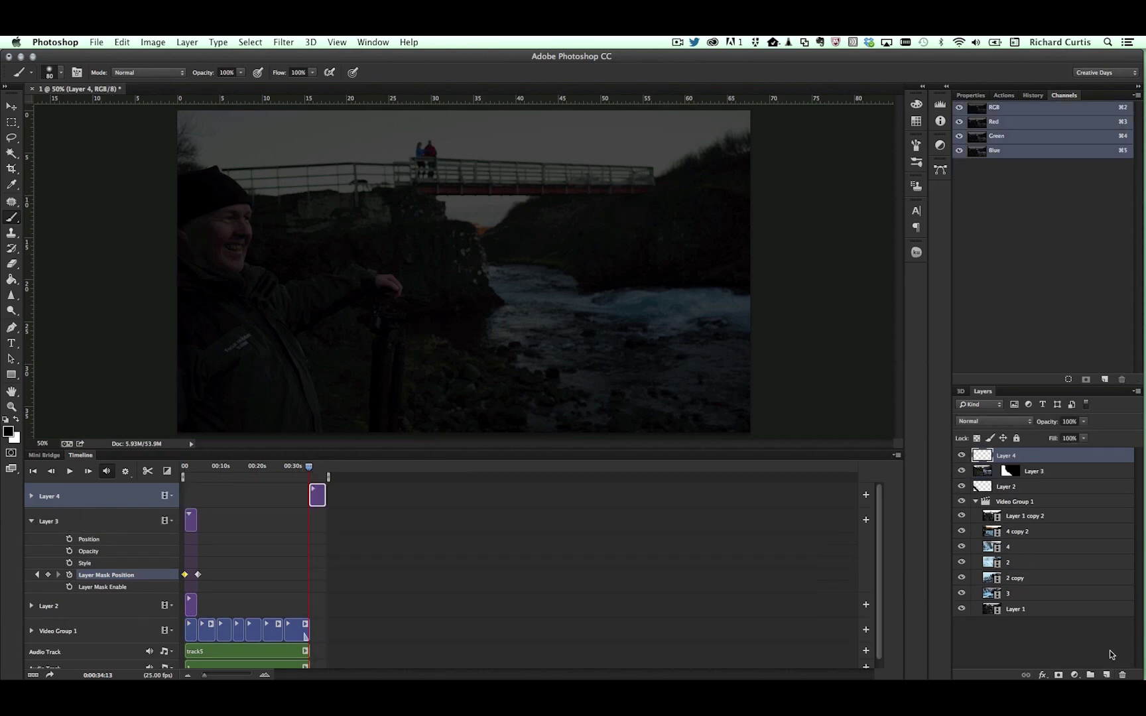
click(264, 675)
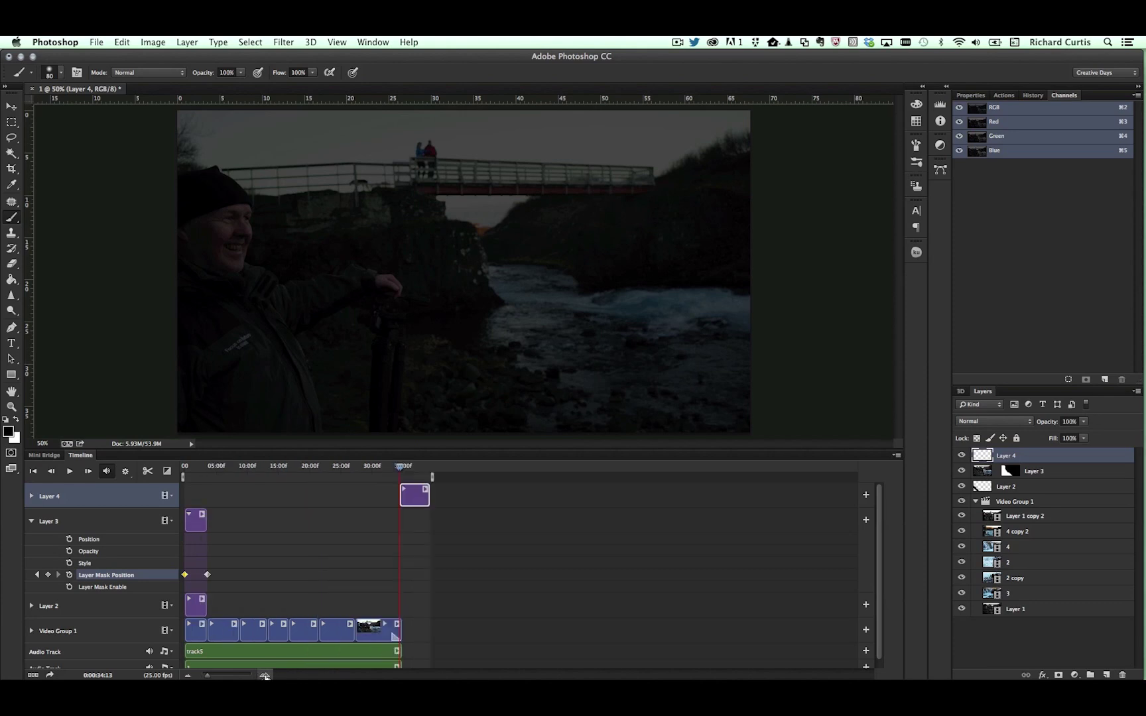
click(264, 675)
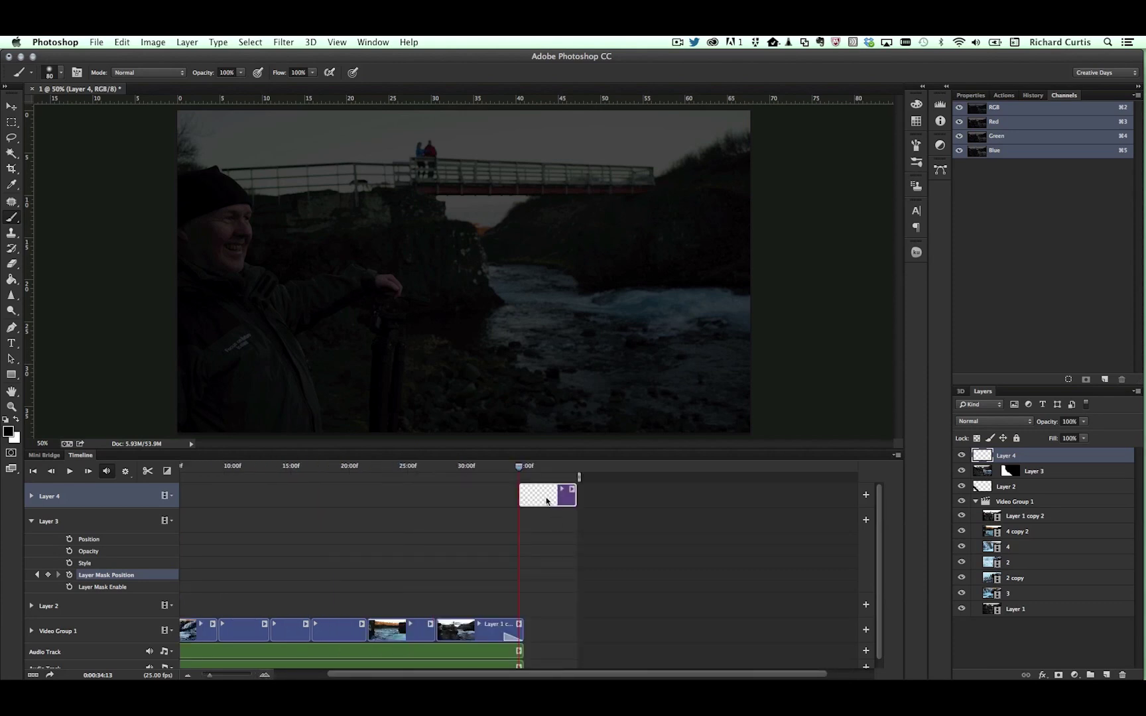
drag(538, 496, 198, 496)
drag(444, 675, 388, 675)
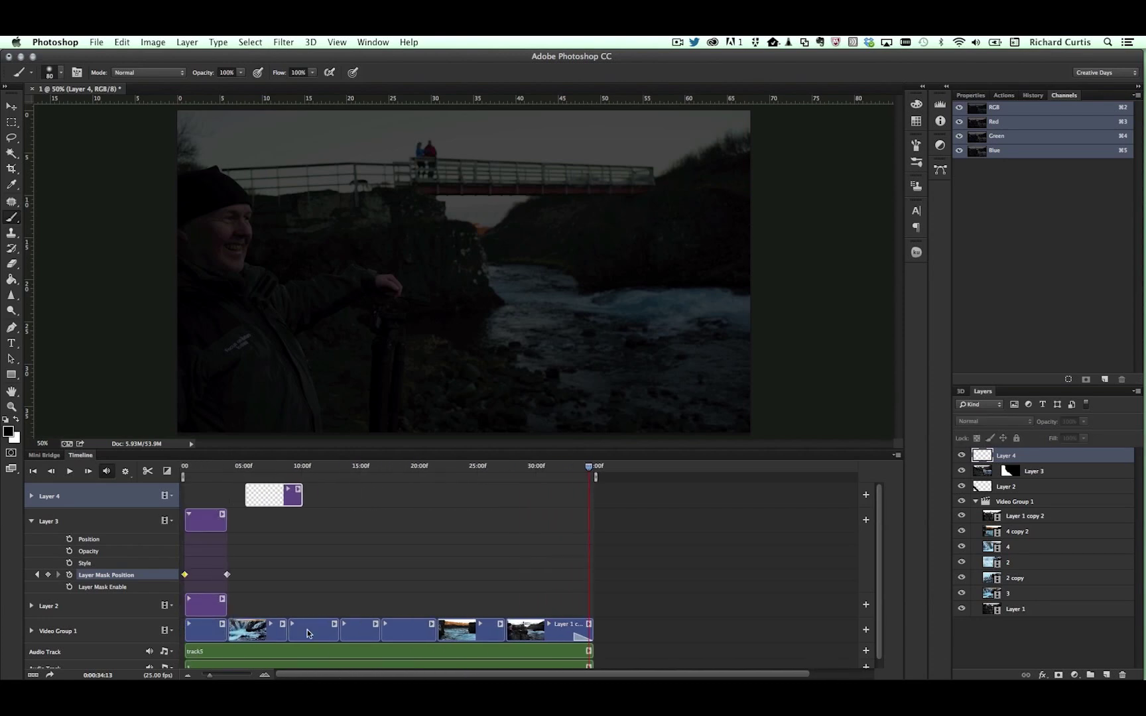
drag(262, 497, 198, 495)
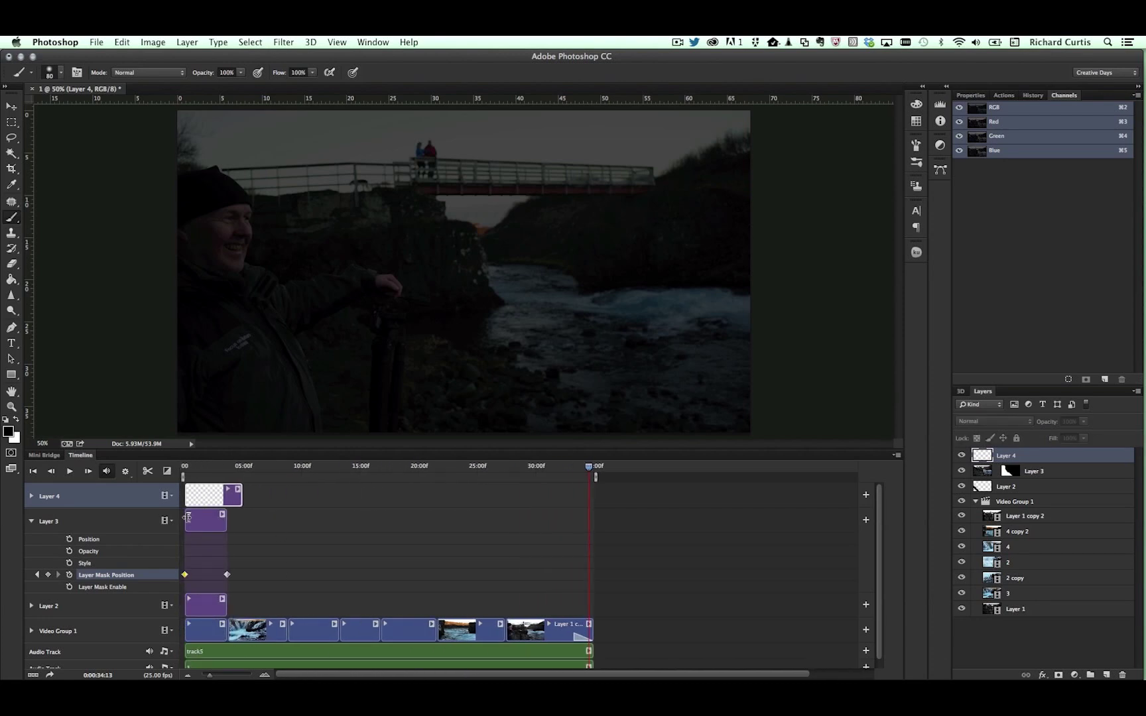
Step: Select the clips from Layer 3 down to Layer 1 plus both audio tracks, and shift them to start at 05:00, after Layer 4
click(1060, 474)
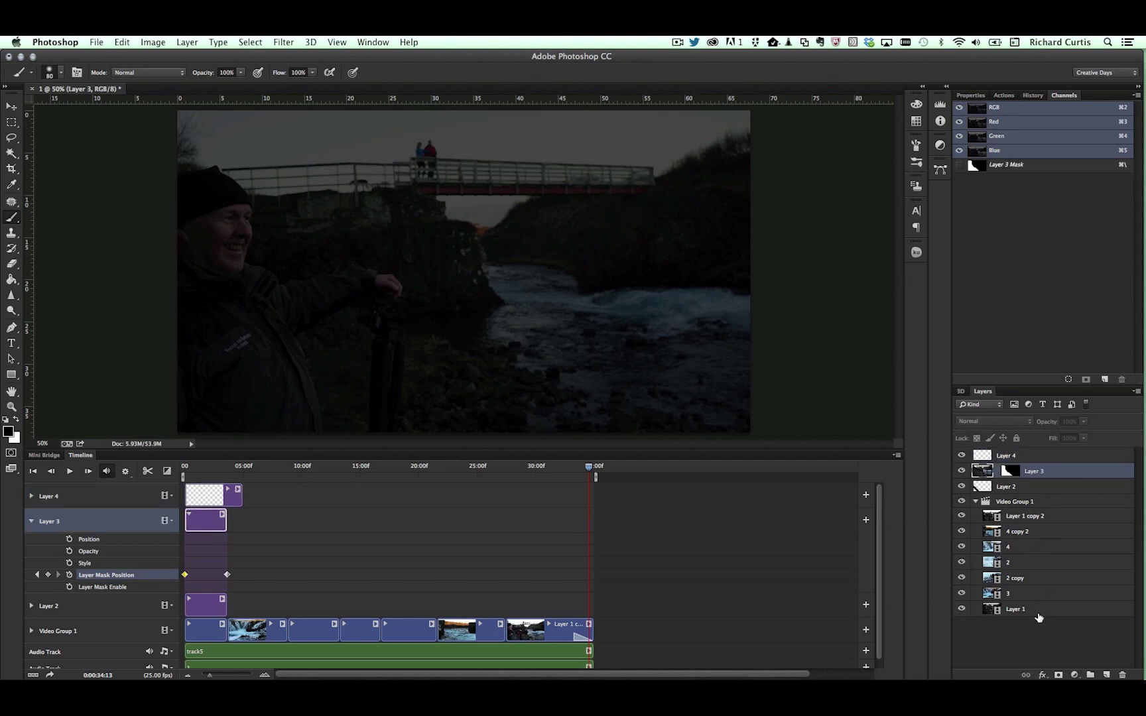
shift+click(1058, 612)
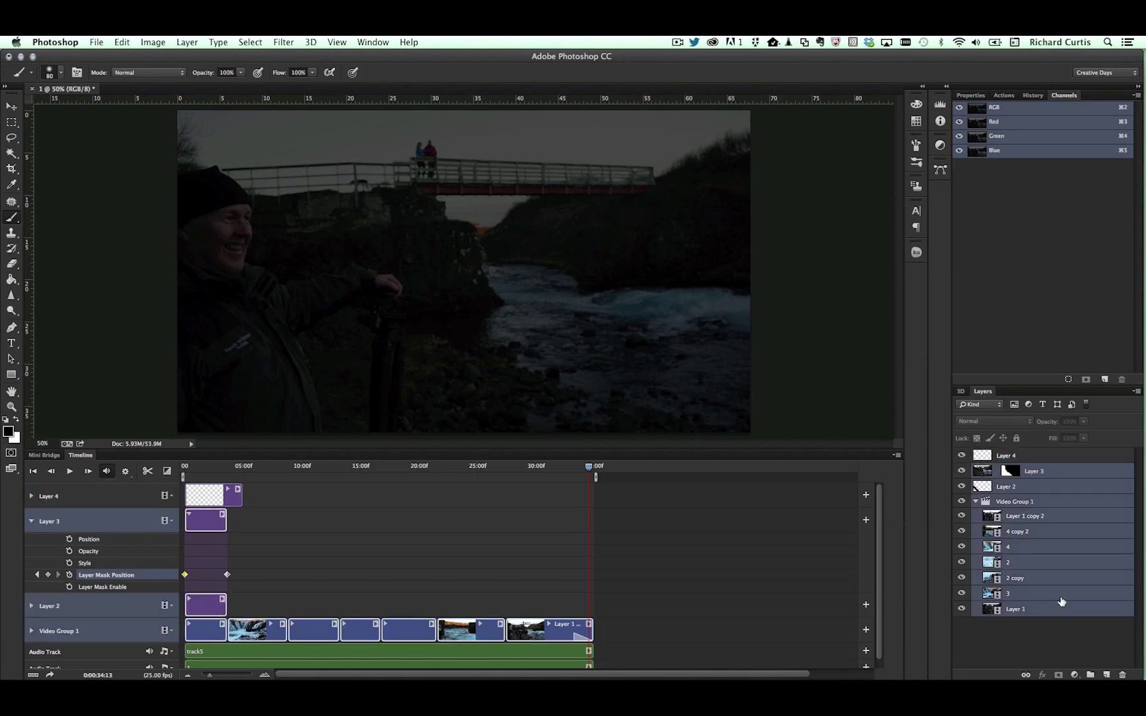
click(281, 655)
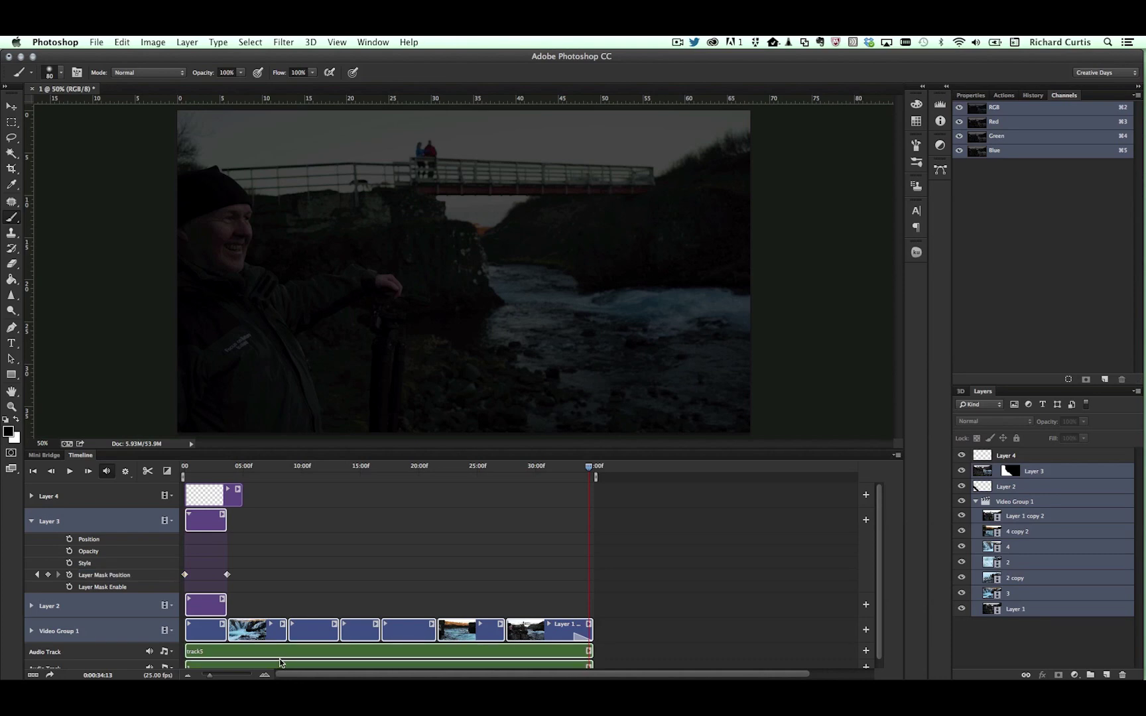
drag(206, 524, 256, 517)
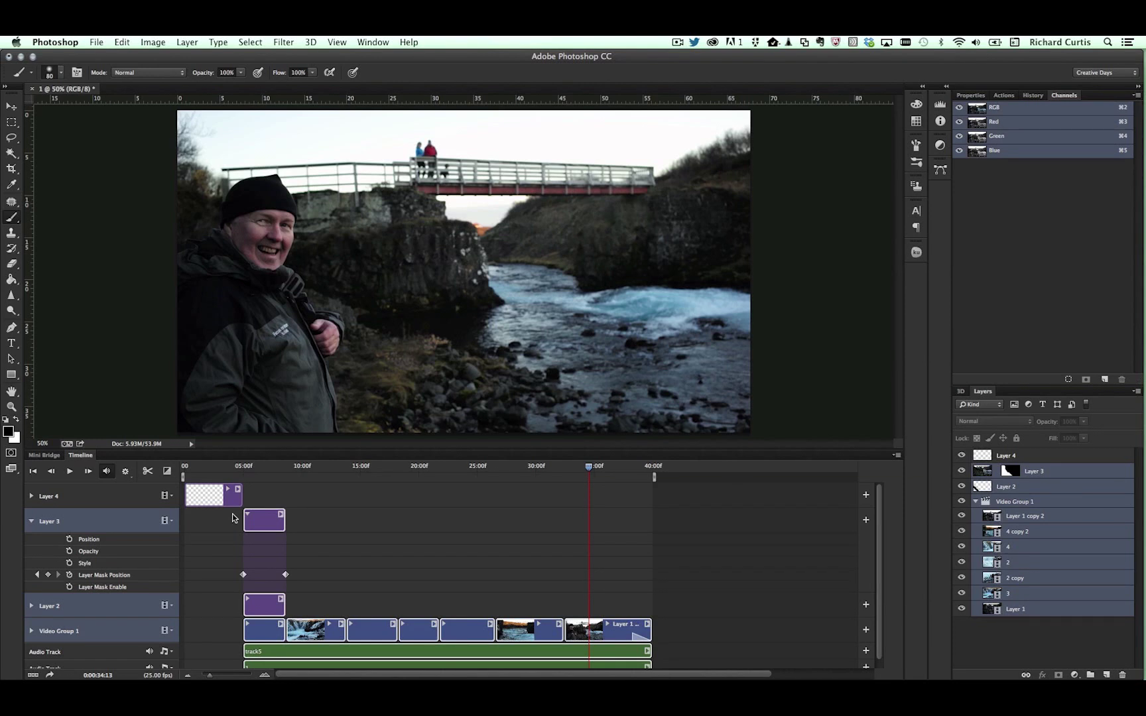
Step: Move the playhead to about 0:00:01:06 and fill Layer 4 with black using the Paint Bucket
drag(591, 471, 198, 469)
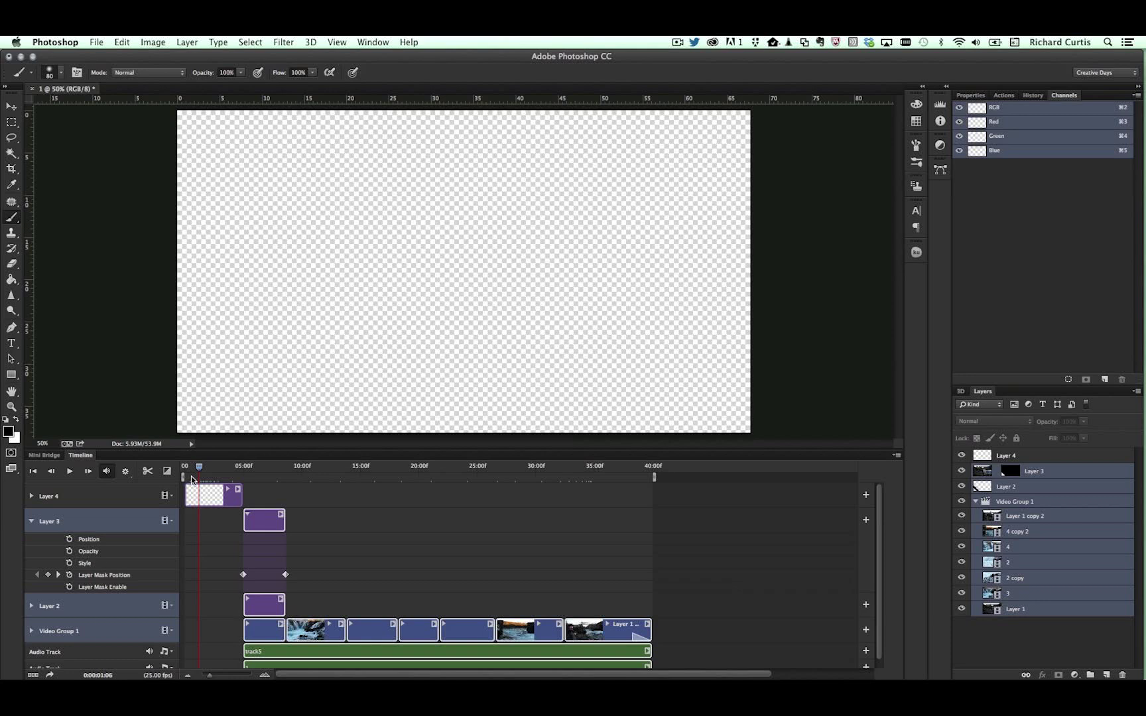
key(g)
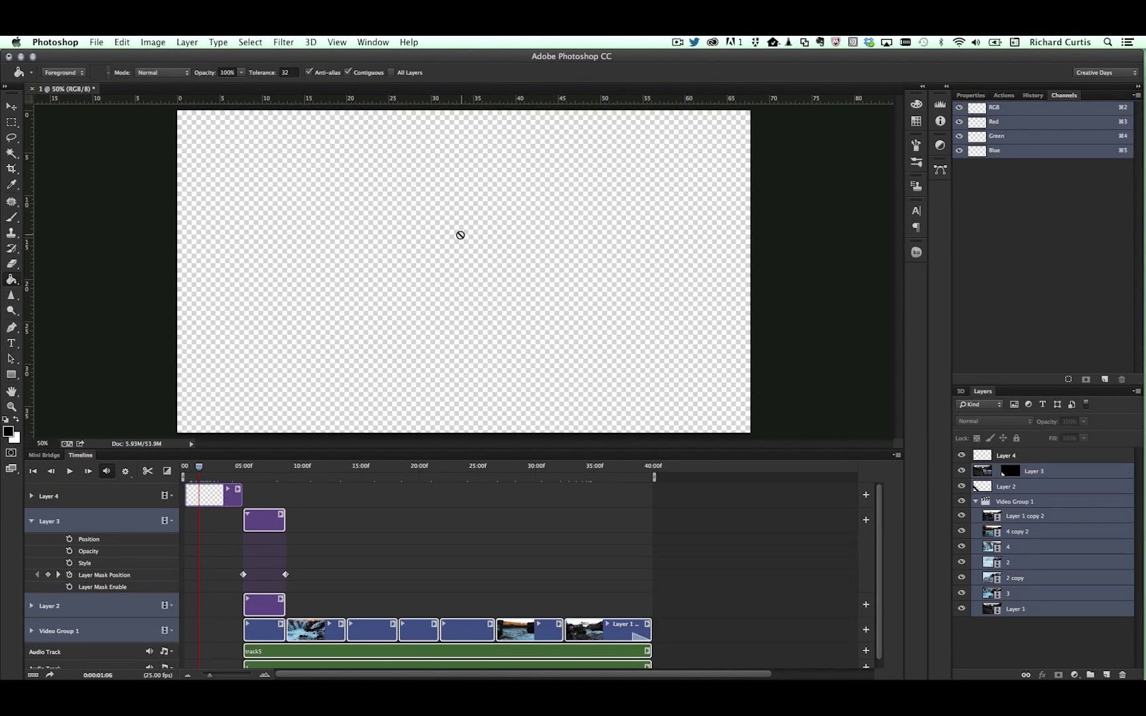
click(1036, 457)
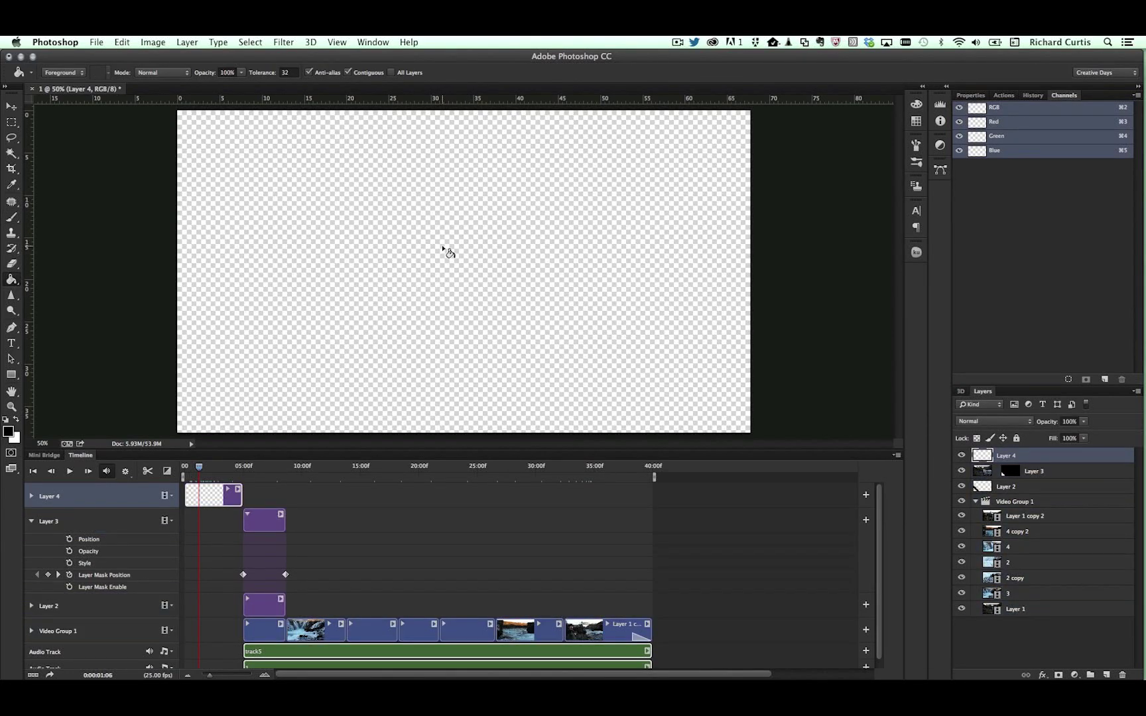
click(446, 251)
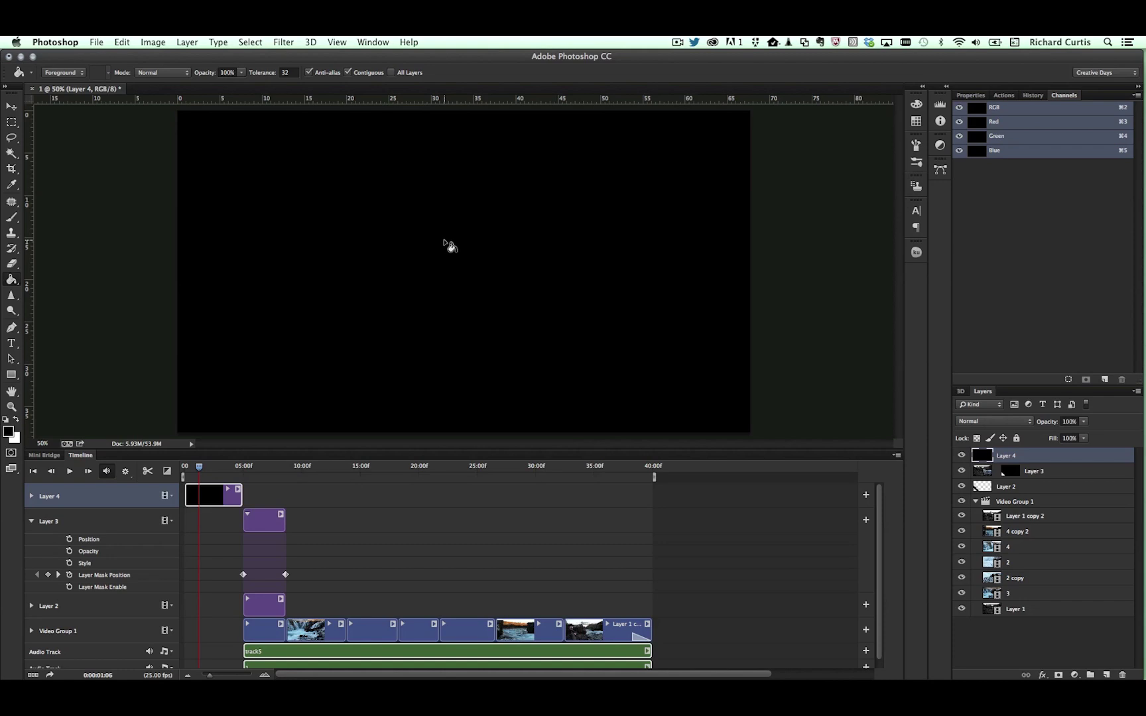
Step: Add a white ICELAND text title in the upper part of the black frame
key(t)
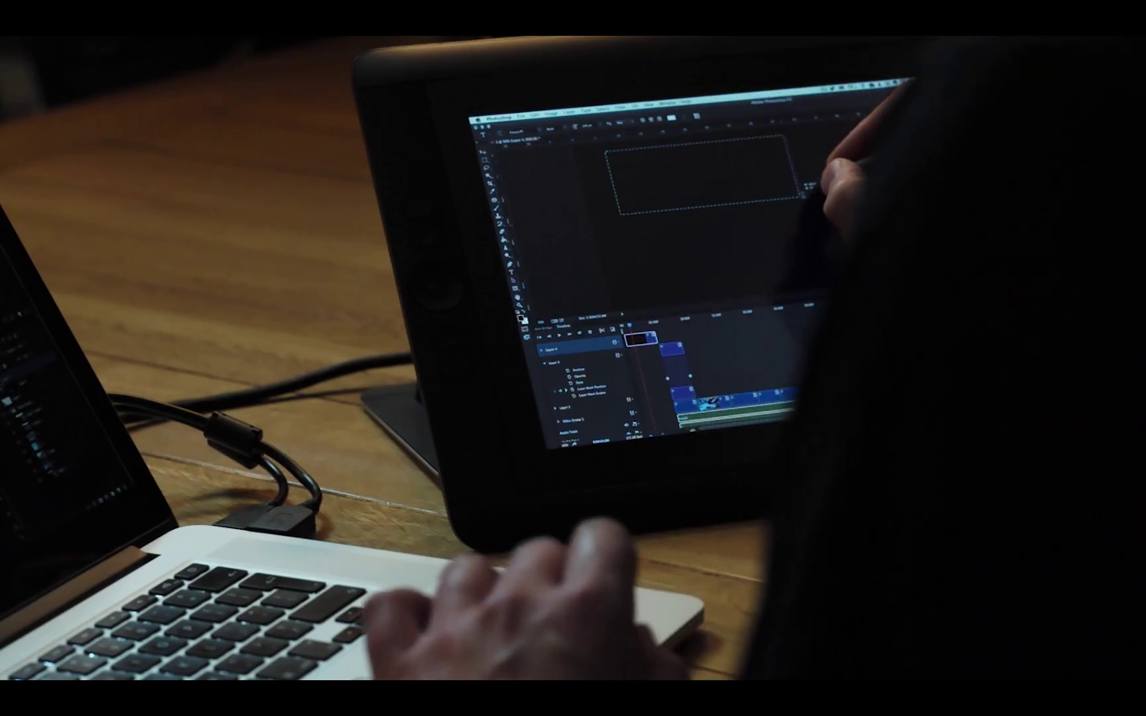
text(ICEL)
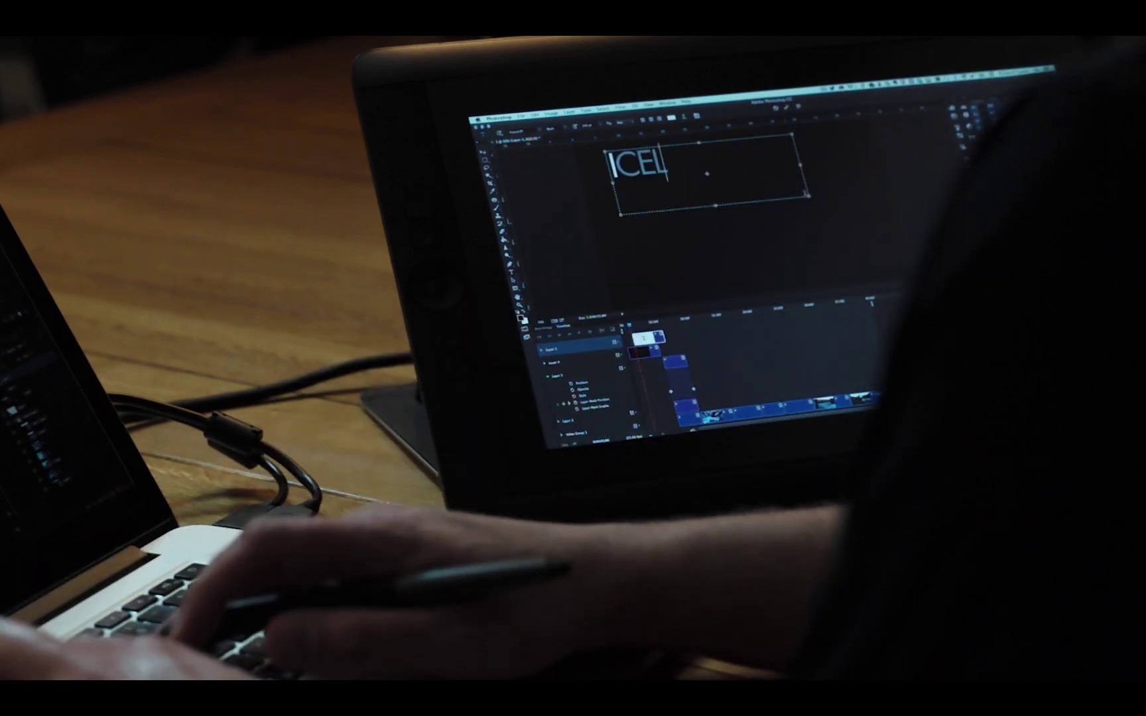
text(AND)
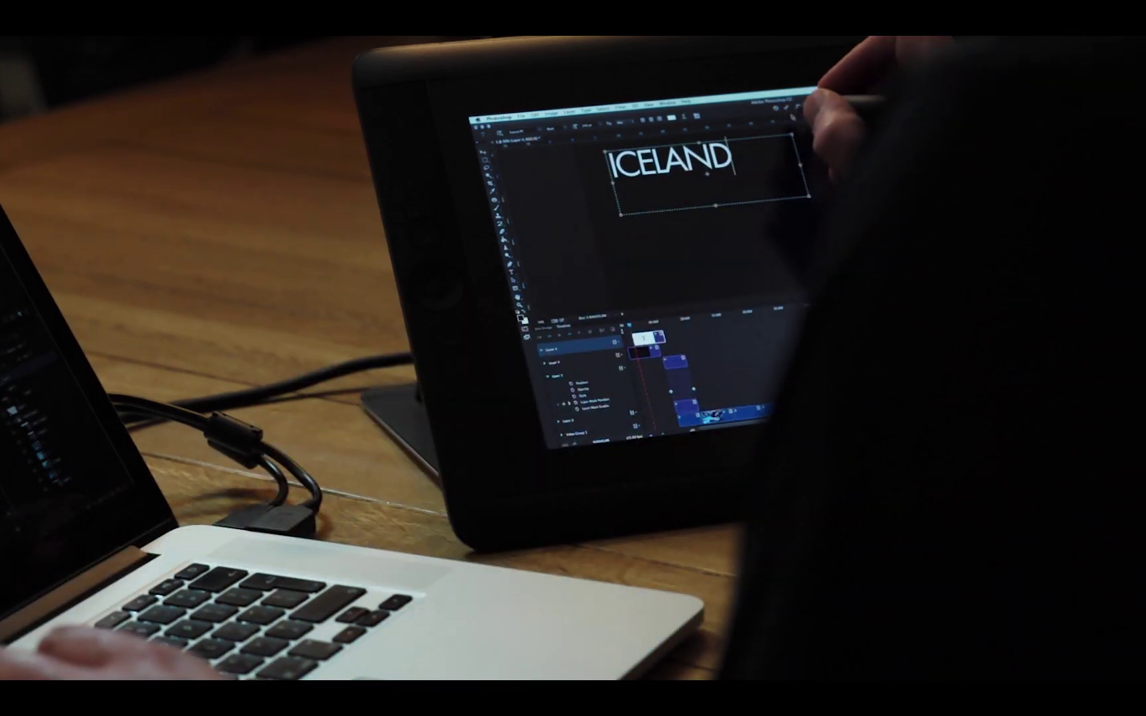
click(786, 108)
Step: Add a BORAFOSS text title below ICELAND, and shift both title clips to the very start of the timeline
drag(648, 206, 882, 234)
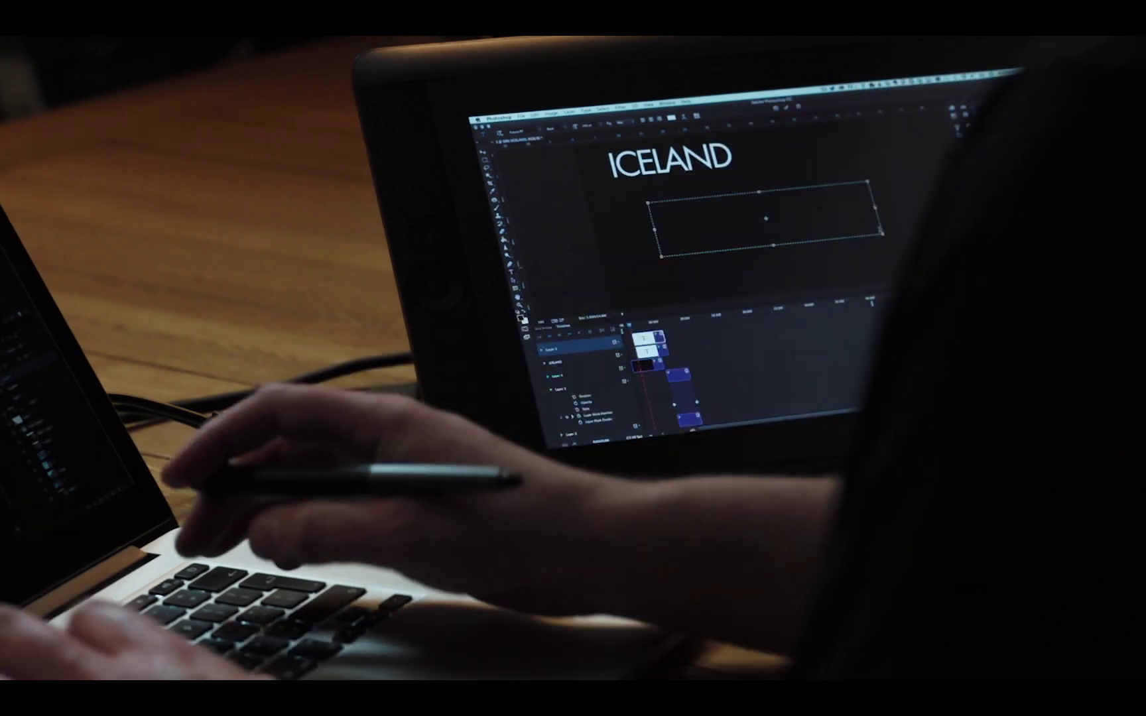
text(BORAFOSS)
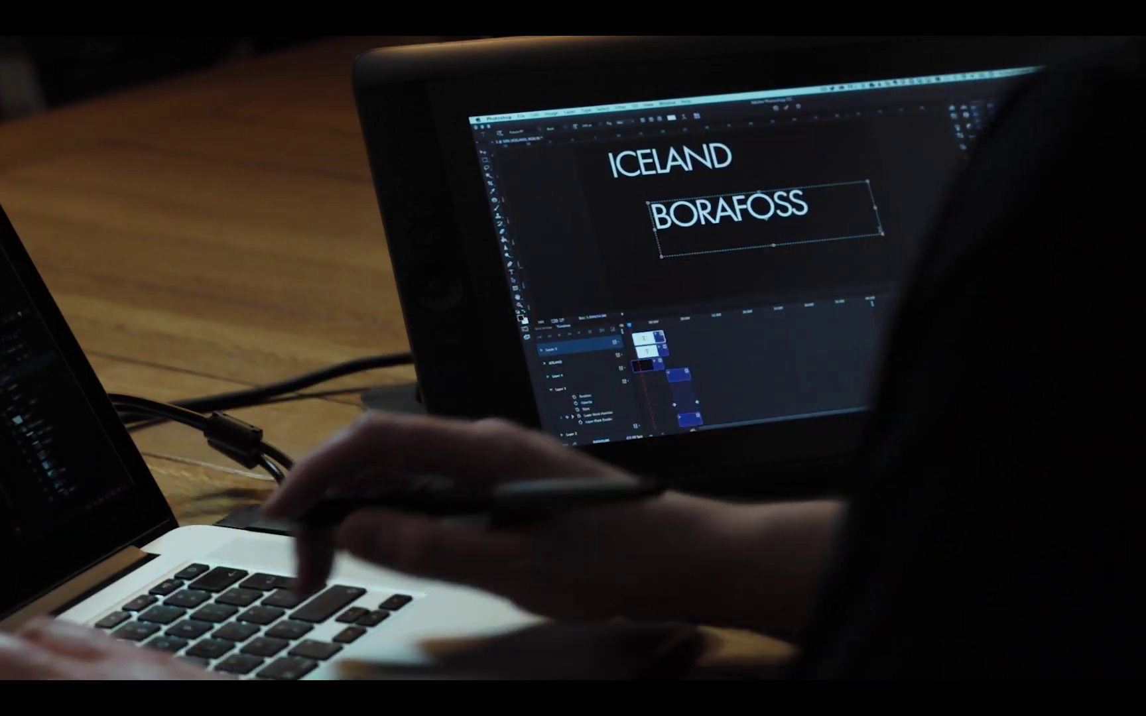
click(786, 108)
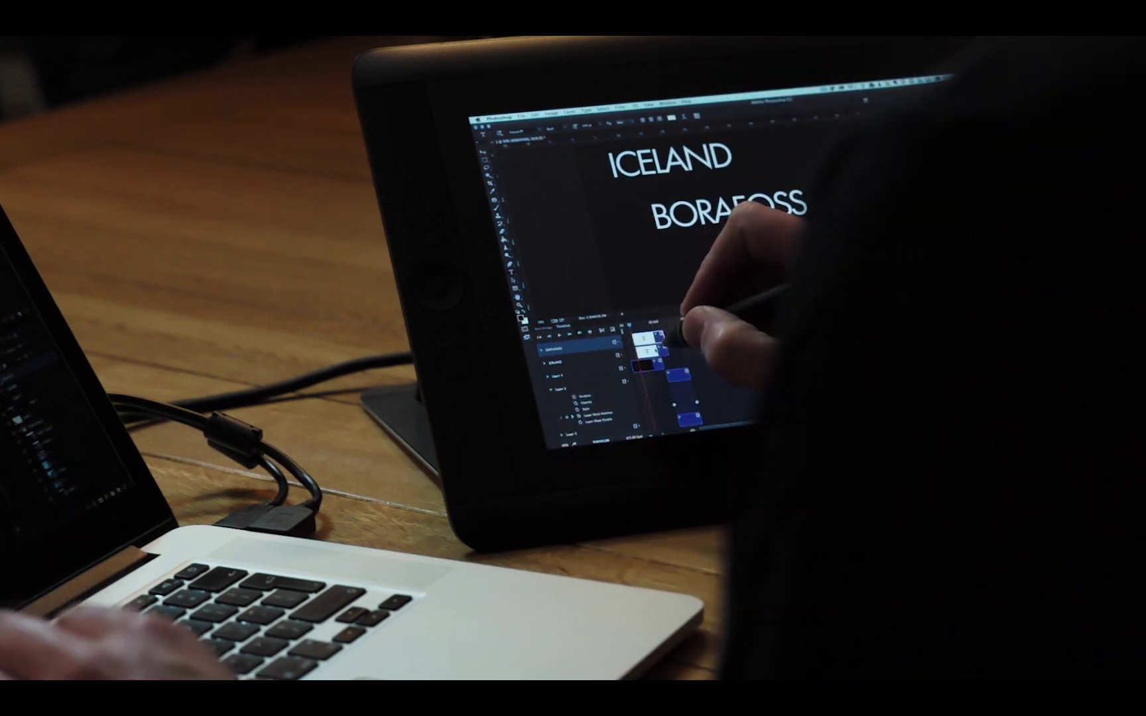
shift+click(652, 351)
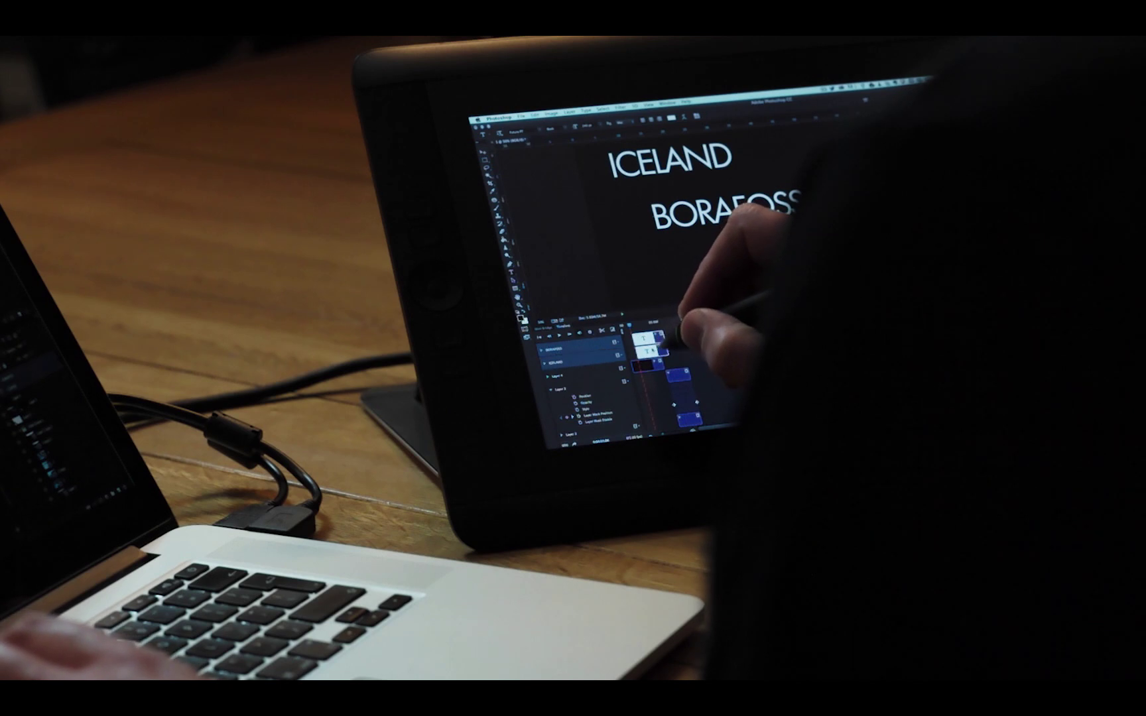
drag(651, 340, 644, 339)
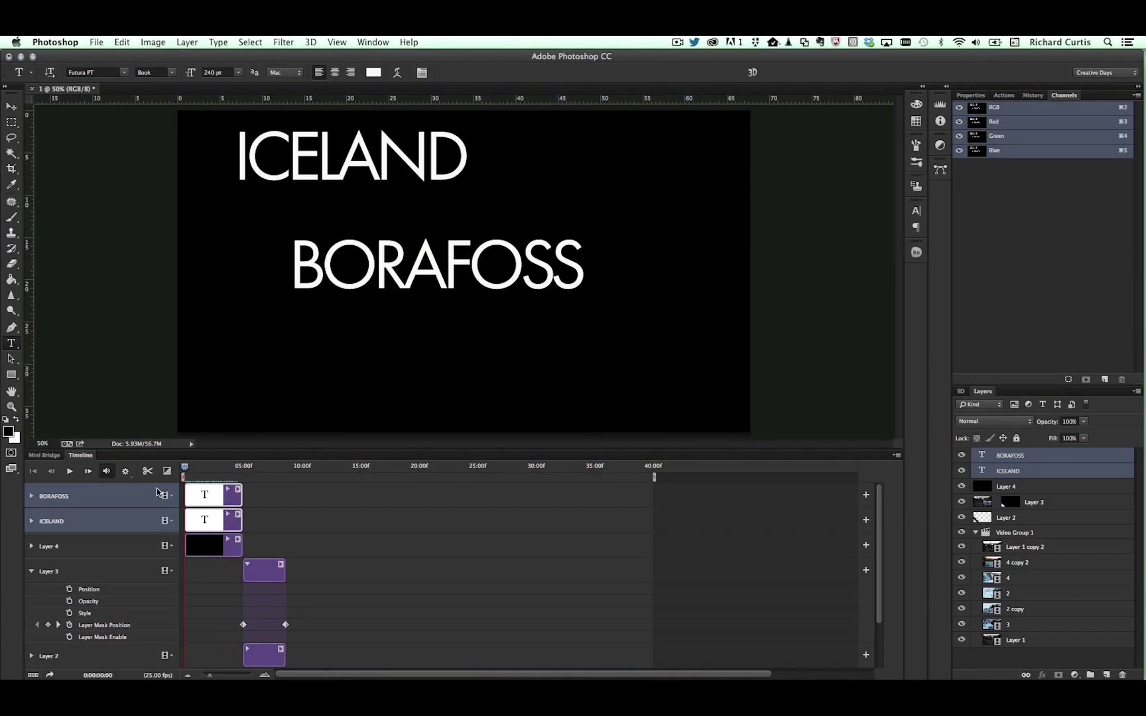
Step: Add an opacity keyframe of 0% at the start of the ICELAND clip, and move the playhead to 0:00:02:14
click(224, 523)
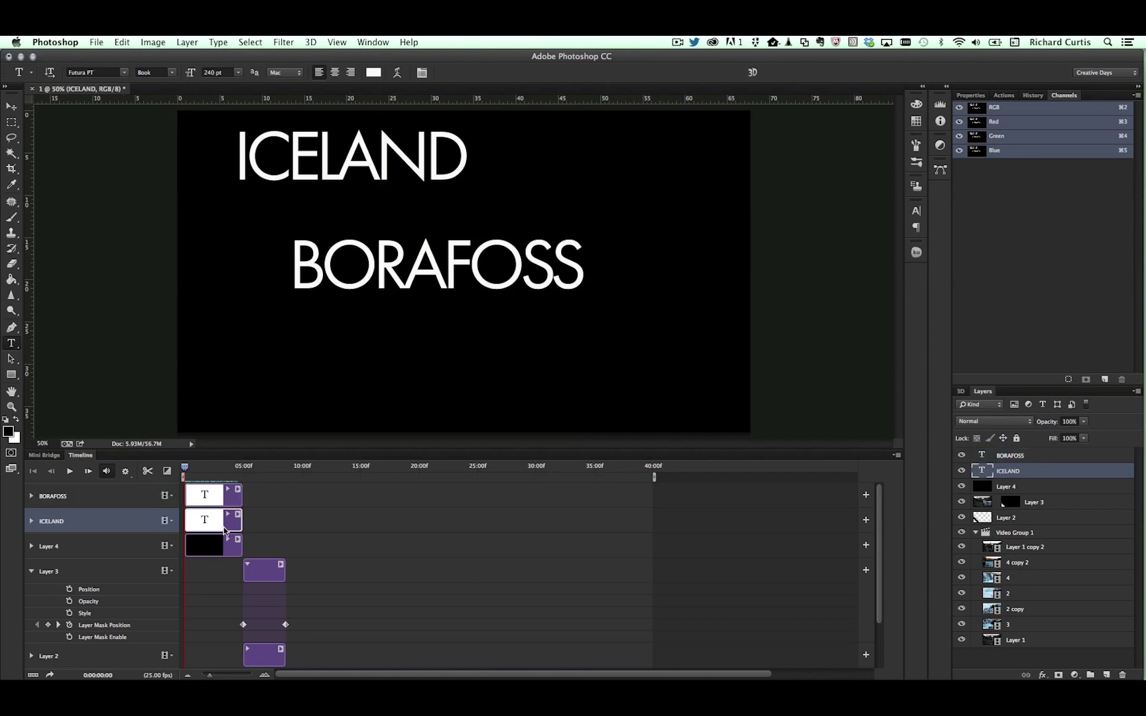
click(31, 522)
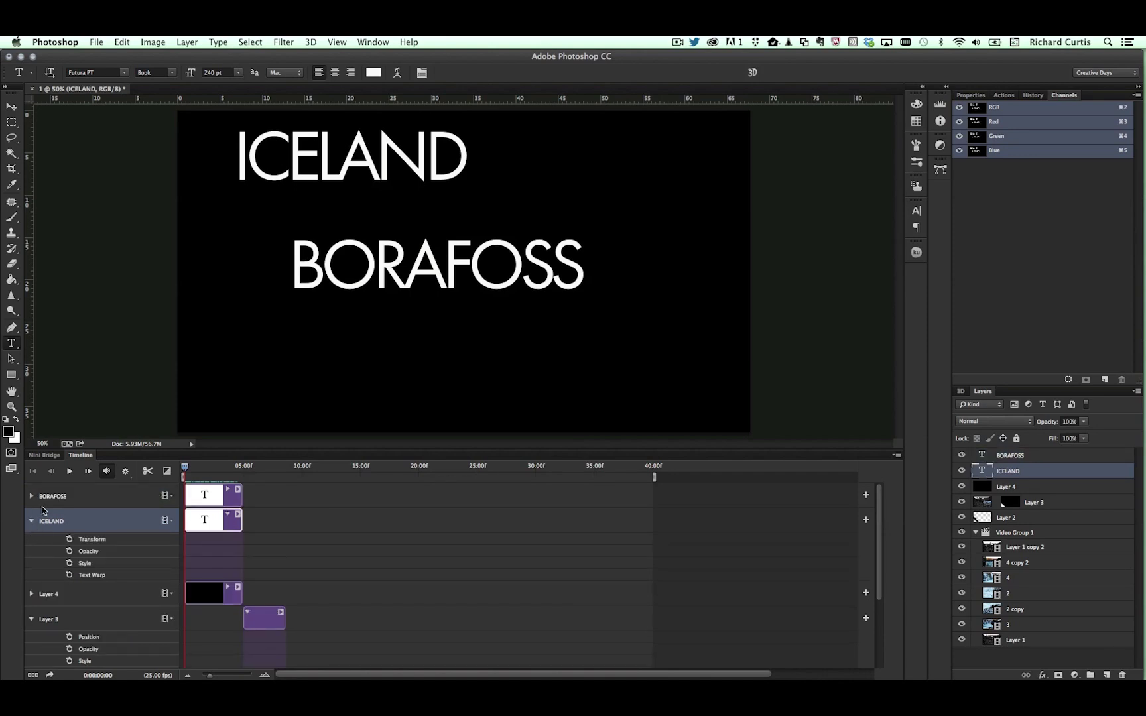
click(69, 551)
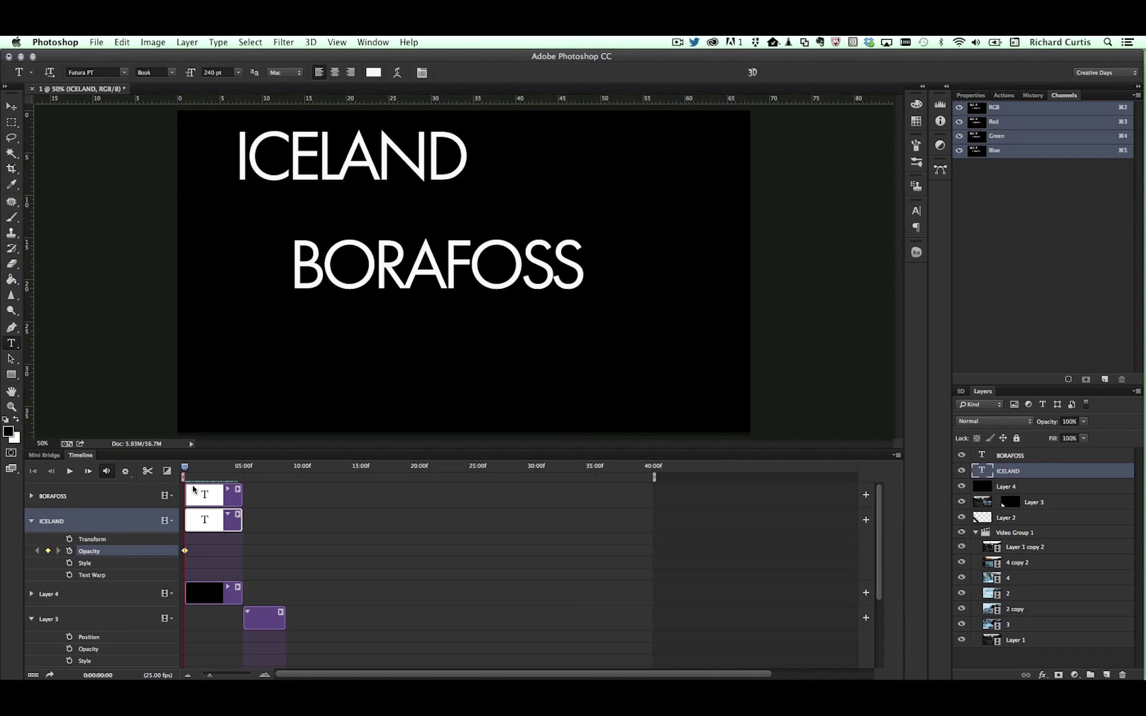
click(1070, 422)
text(0)
key(Tab)
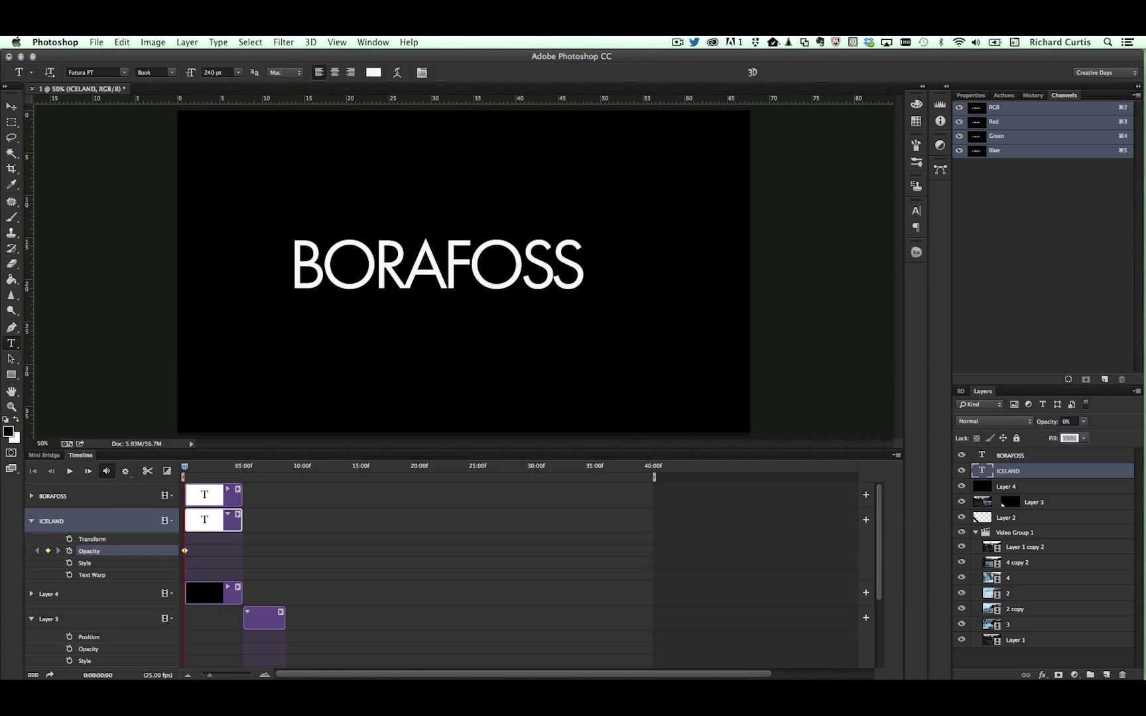
drag(185, 466, 213, 466)
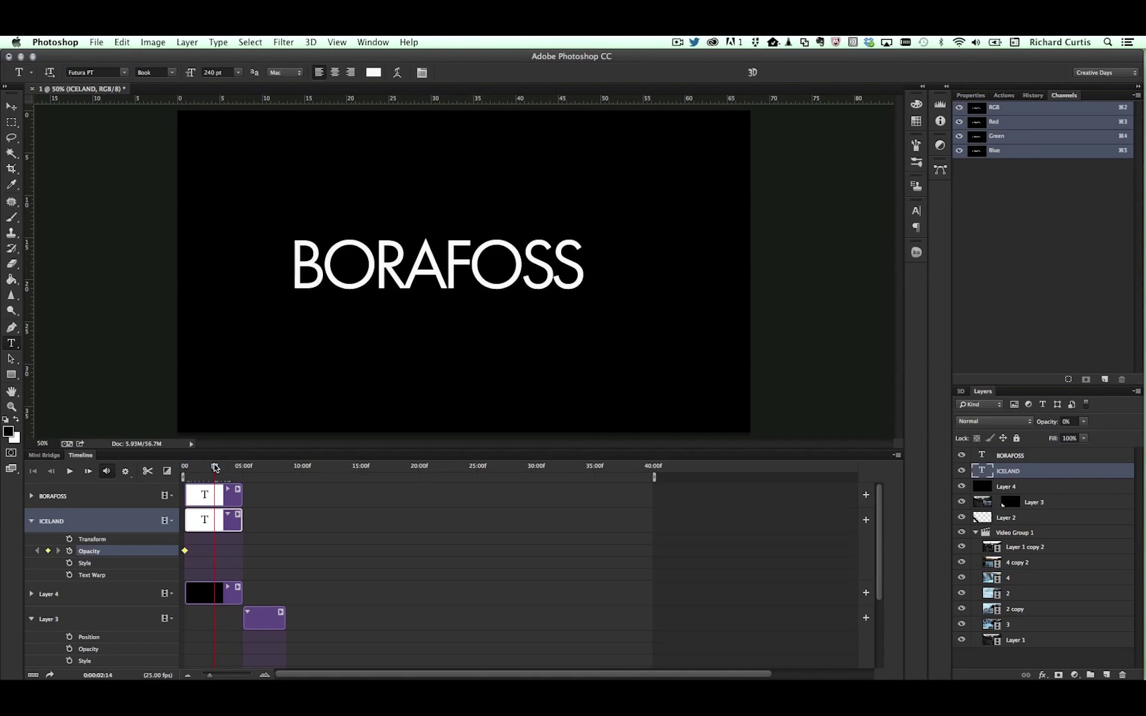
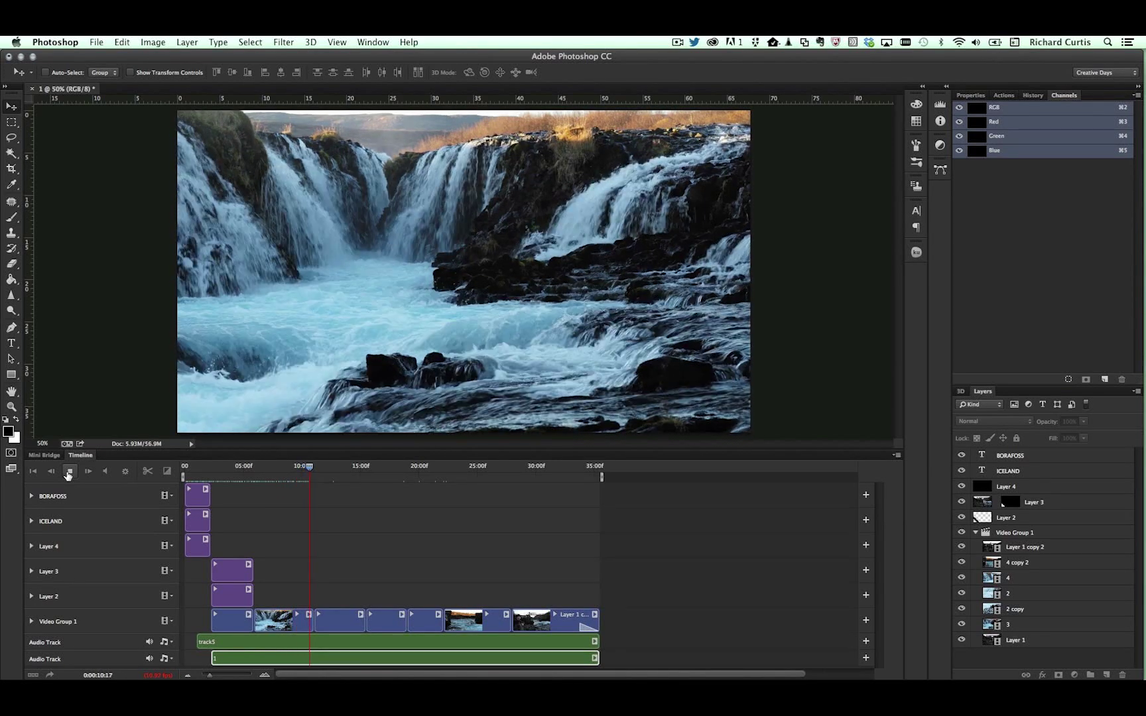
Step: Stop playback and add a Color Lookup adjustment layer above all layers, using the 3DLUT file Crisp_Winter.look
click(67, 472)
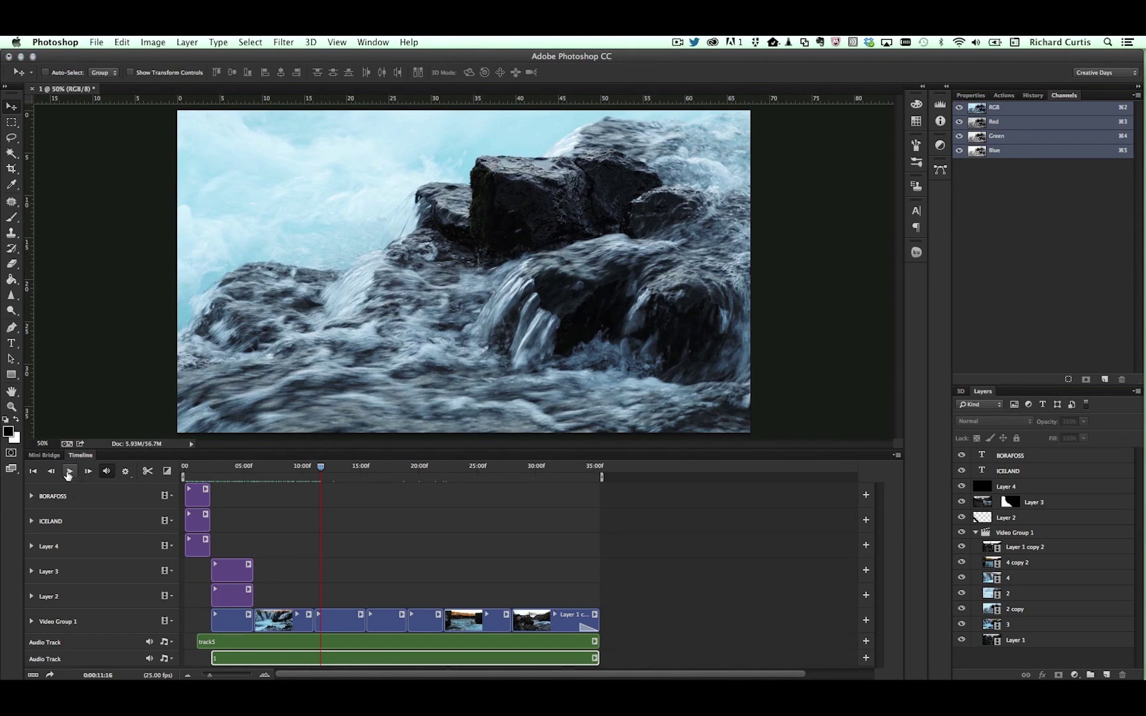
click(1074, 673)
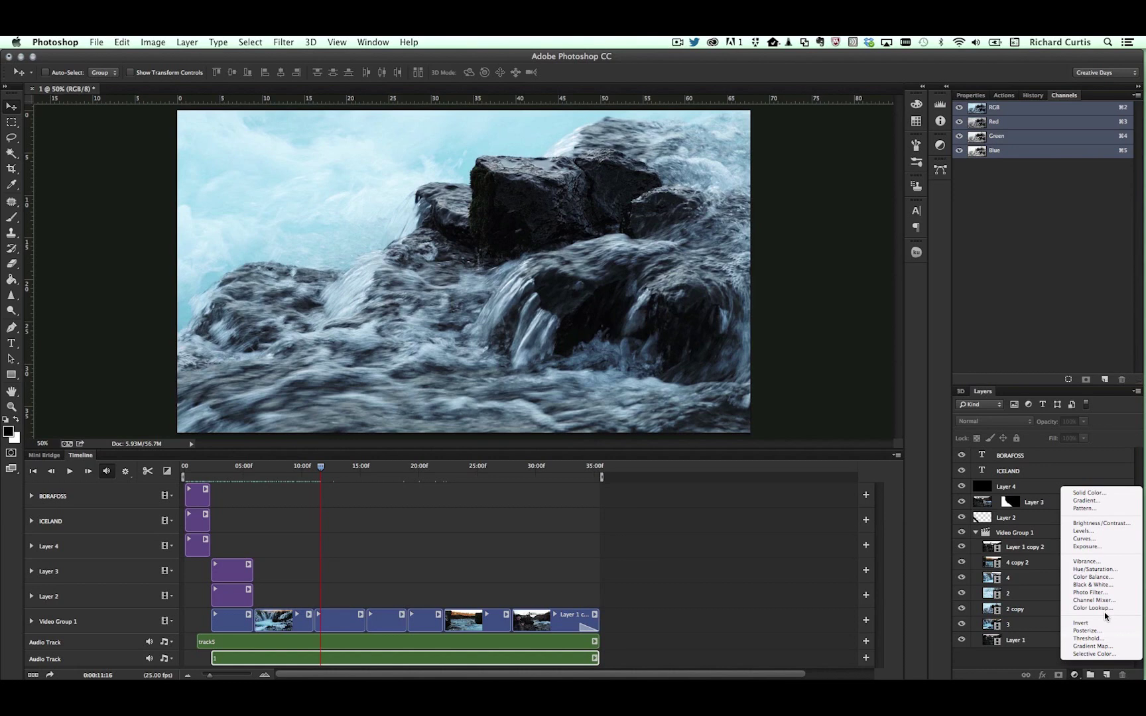
key(Escape)
click(1074, 673)
click(1105, 610)
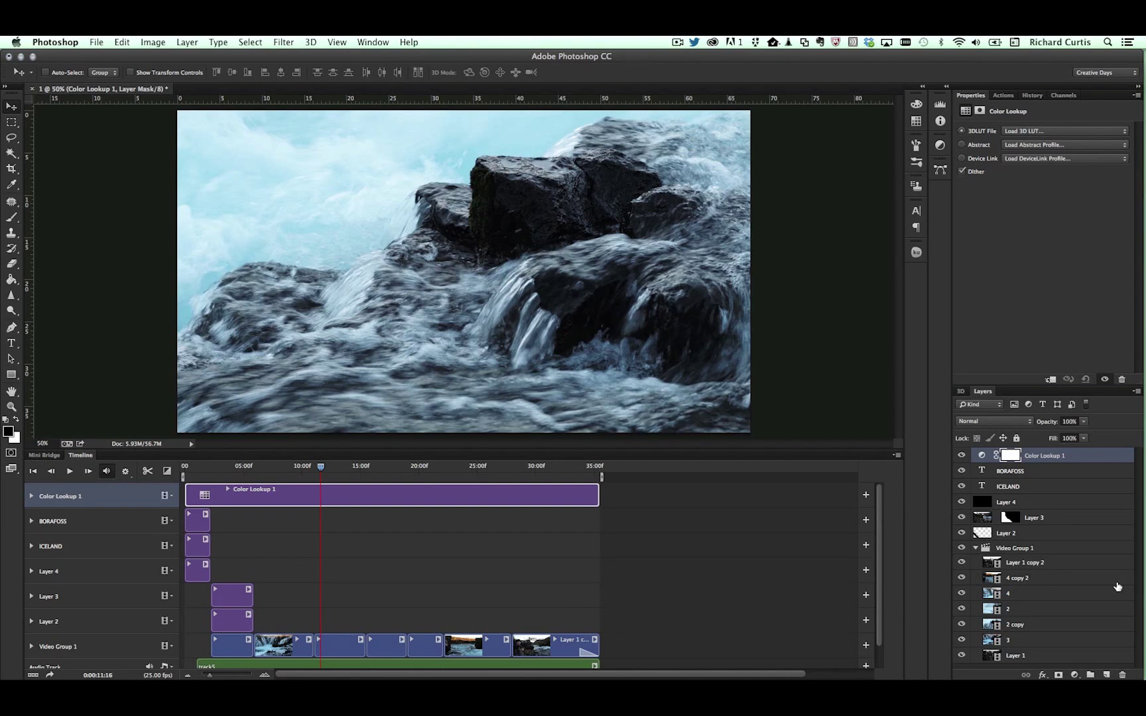
click(1116, 130)
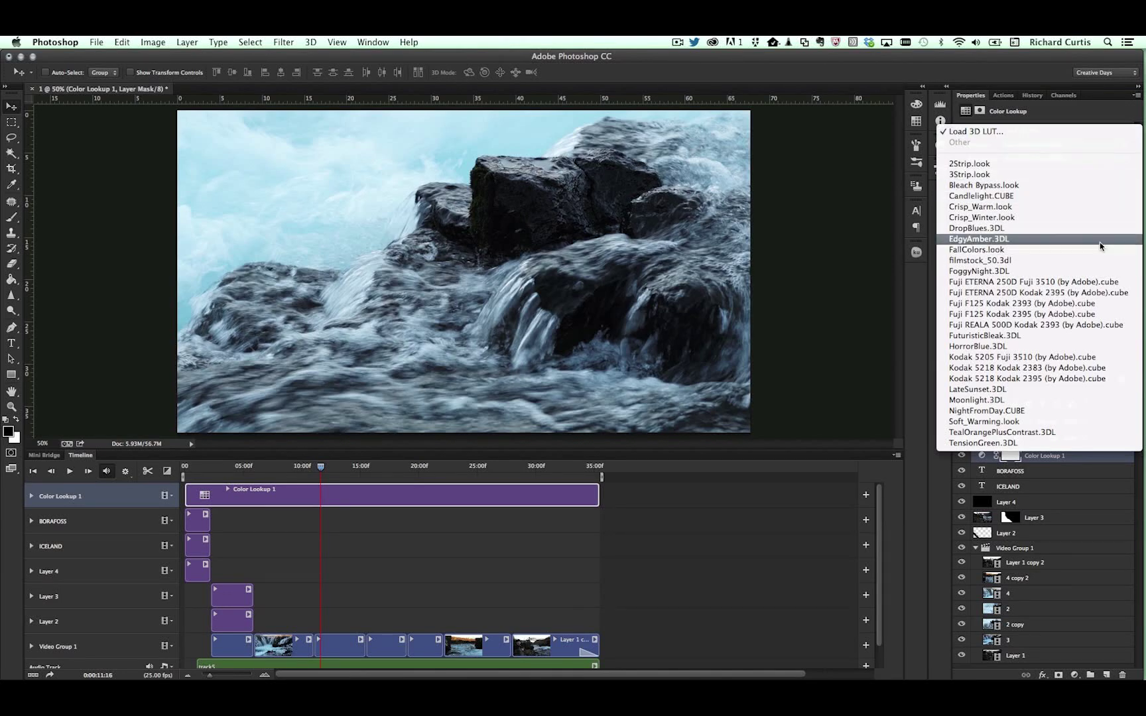
click(1093, 216)
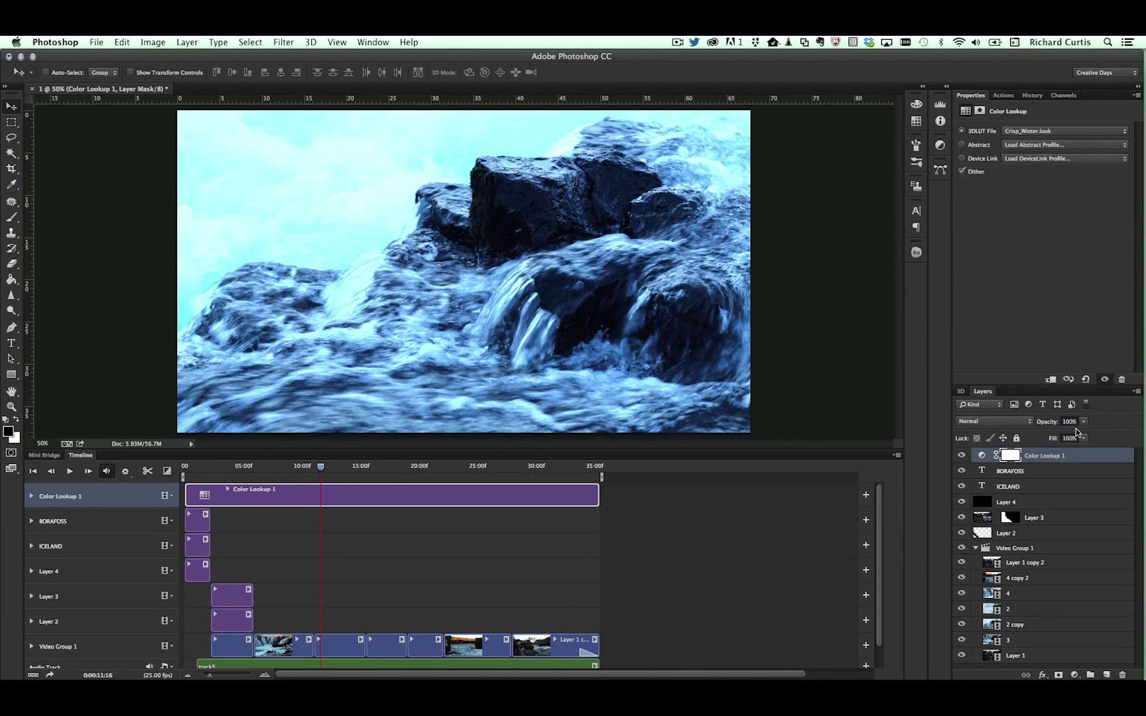
Step: Set the Color Lookup layer's opacity to 20% and trim its clip's start to line up with the first video clip
click(1065, 419)
text(20)
key(Tab)
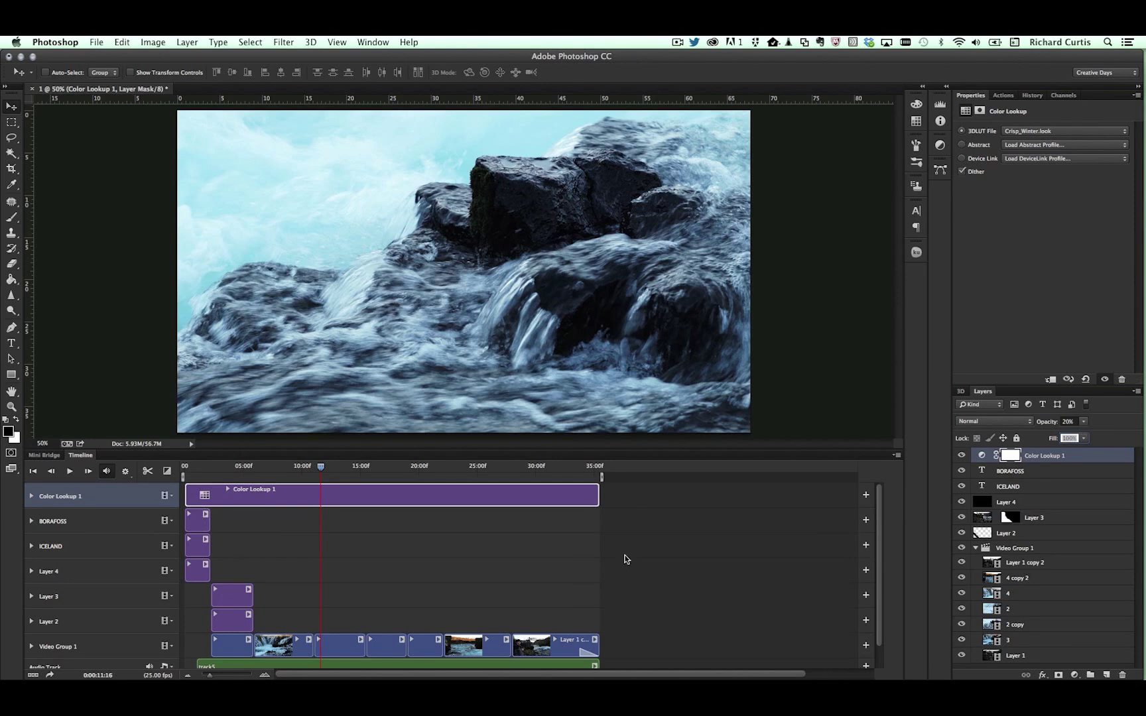
drag(187, 498, 213, 493)
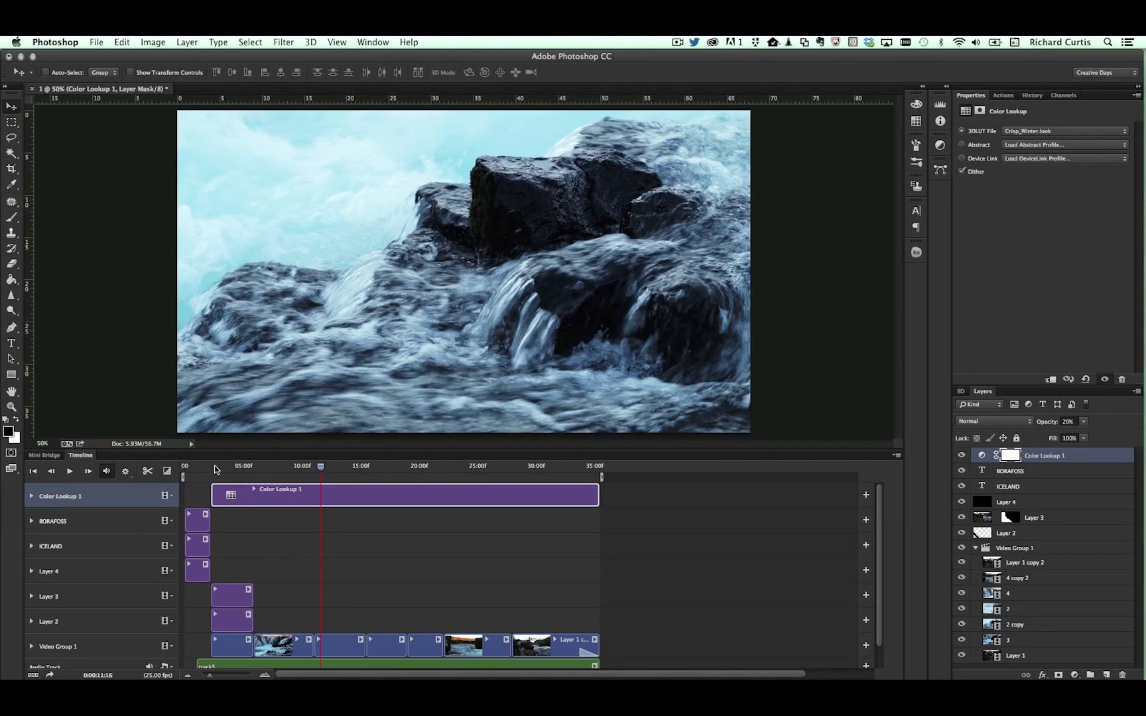
Step: Move the playhead back near the start and render the movie to a video file named BF.mp4
drag(321, 467, 171, 474)
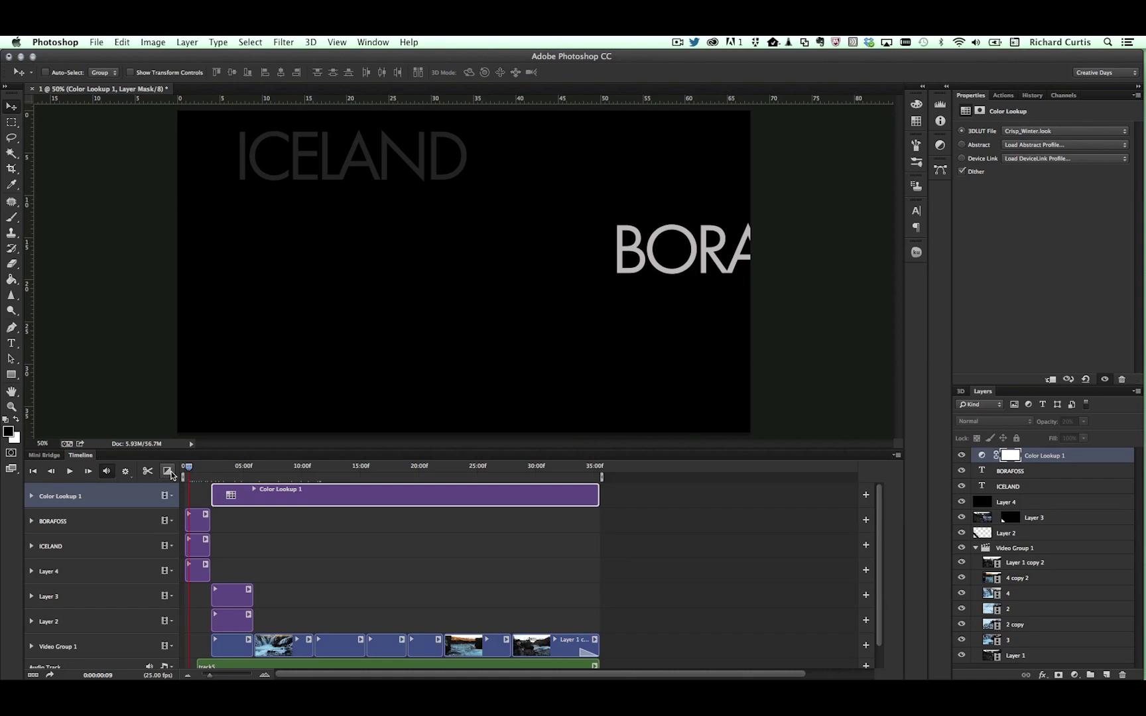
click(122, 42)
mouse_move(96, 41)
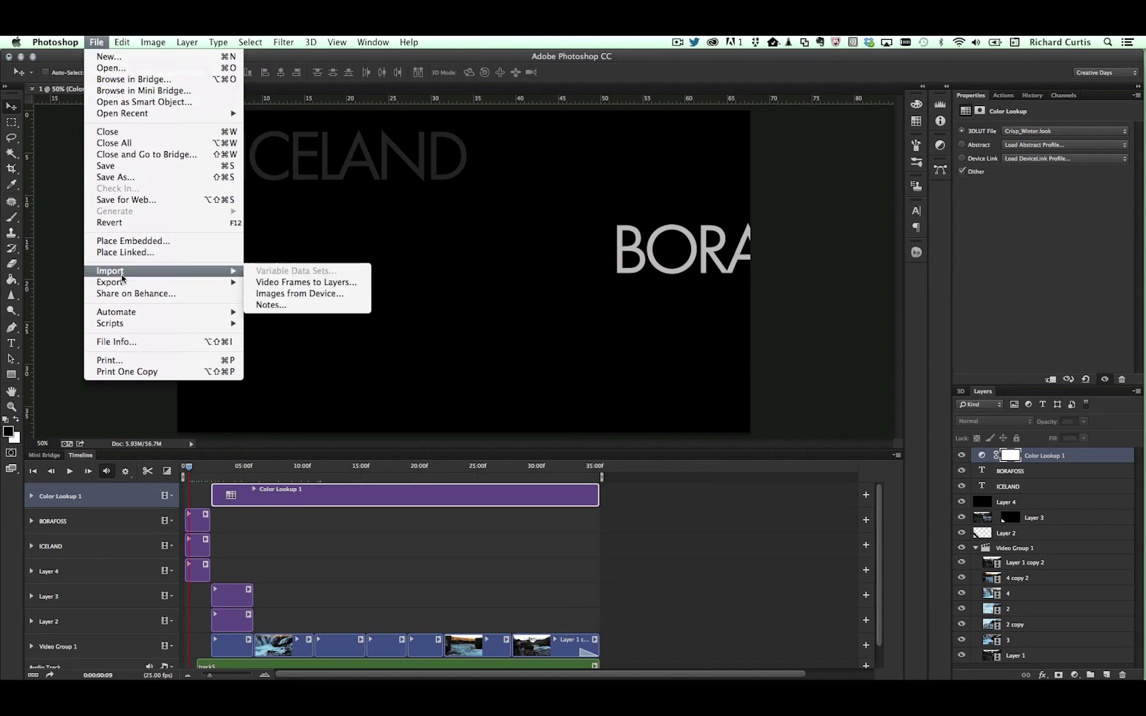
mouse_move(136, 282)
click(297, 304)
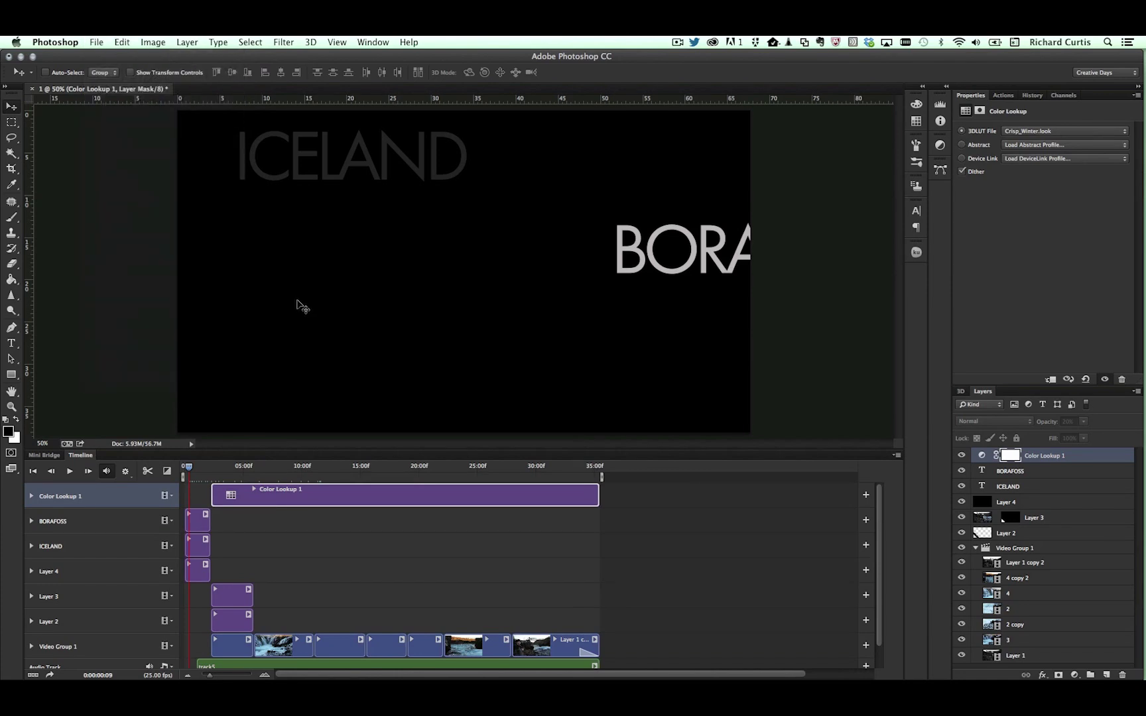
click(304, 132)
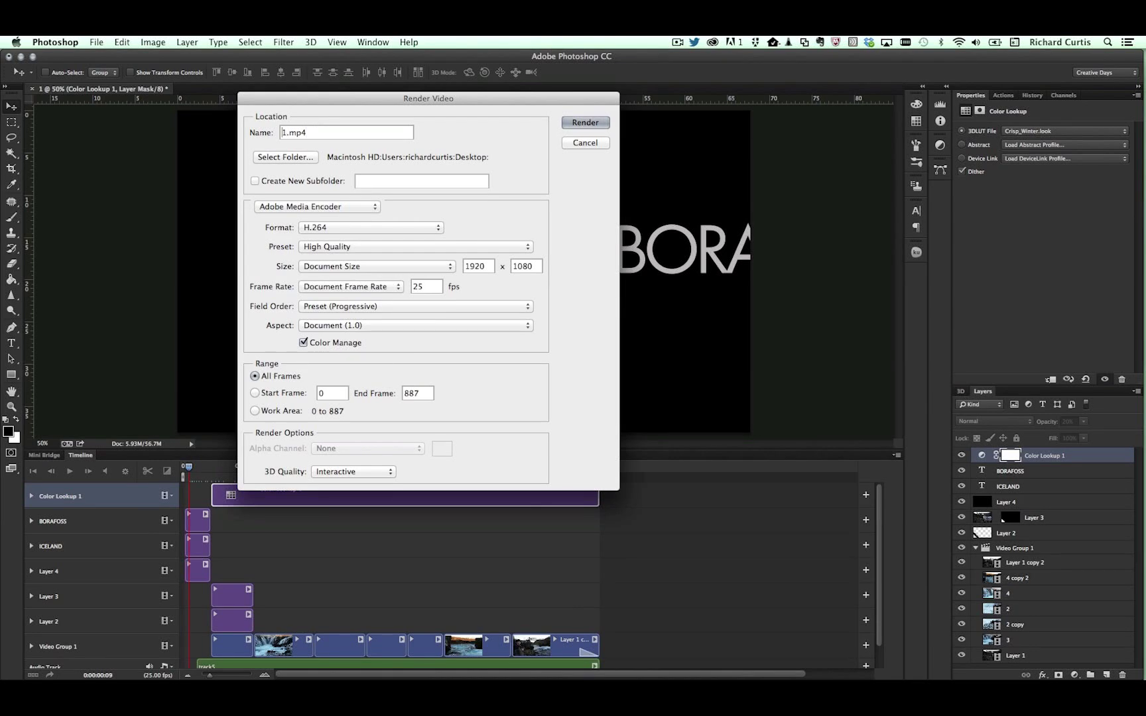
click(286, 132)
key(BackSpace)
text(BF)
click(585, 122)
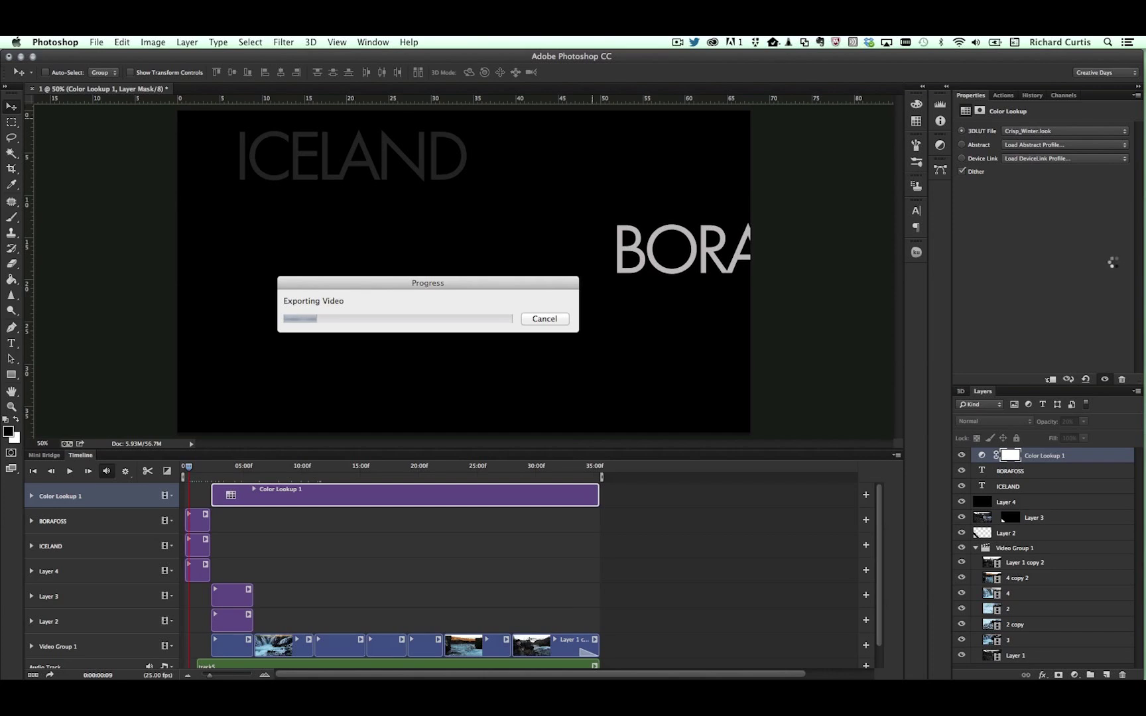
Step: Switch to Safari and display the embed code in the sharing options of the Fire balloon festival, Burma YouTube video
key(super+space)
text(saf)
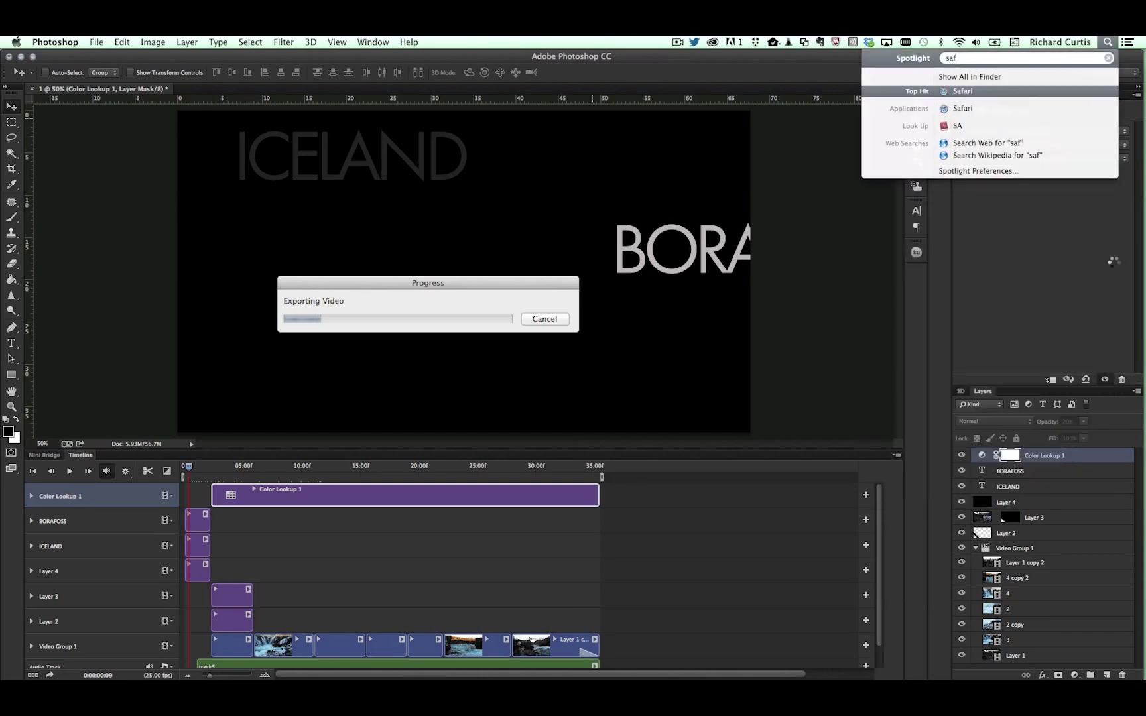
key(Return)
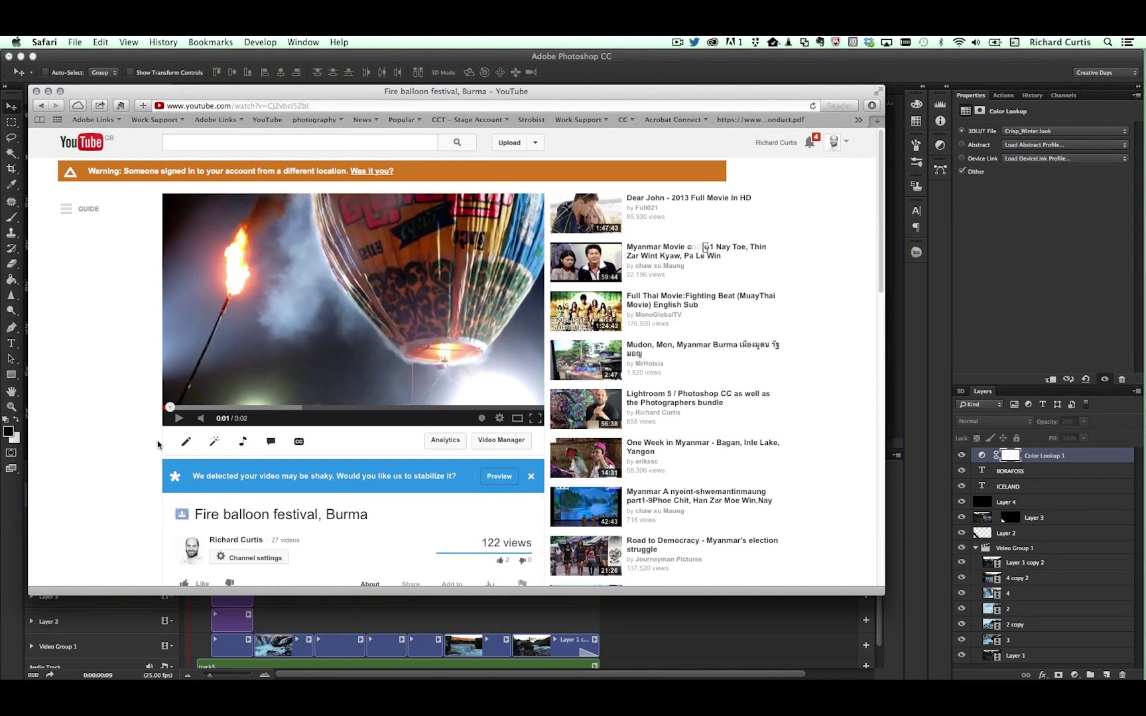
scroll(393, 453, down, 4)
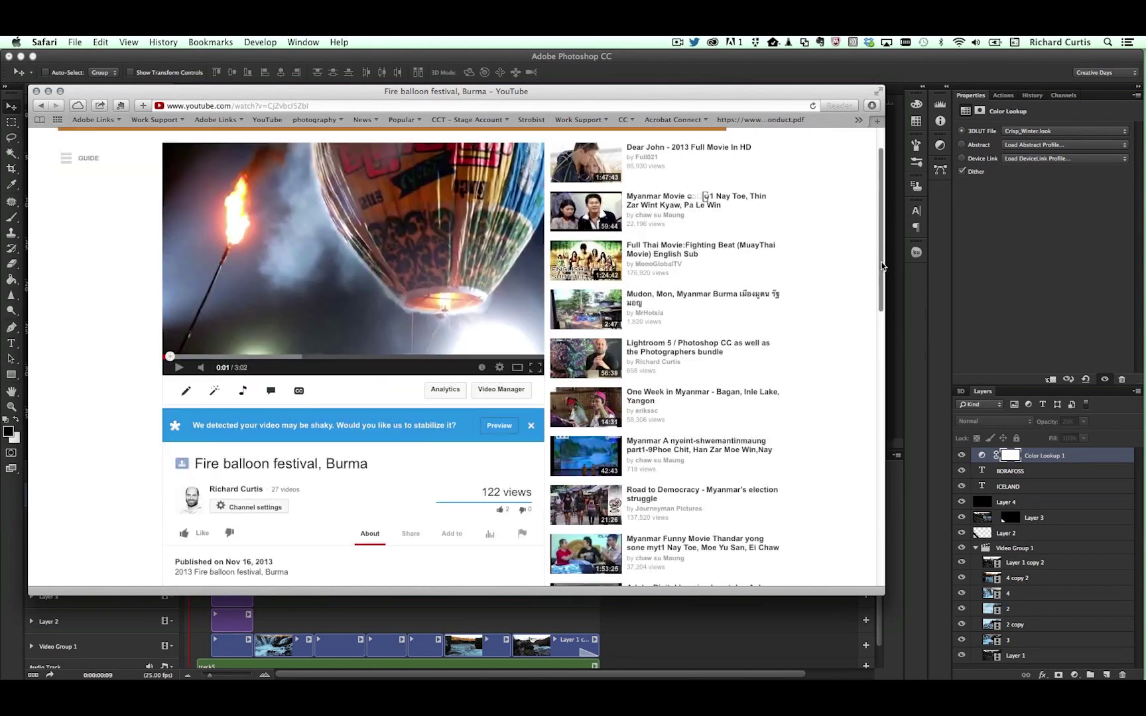
click(411, 466)
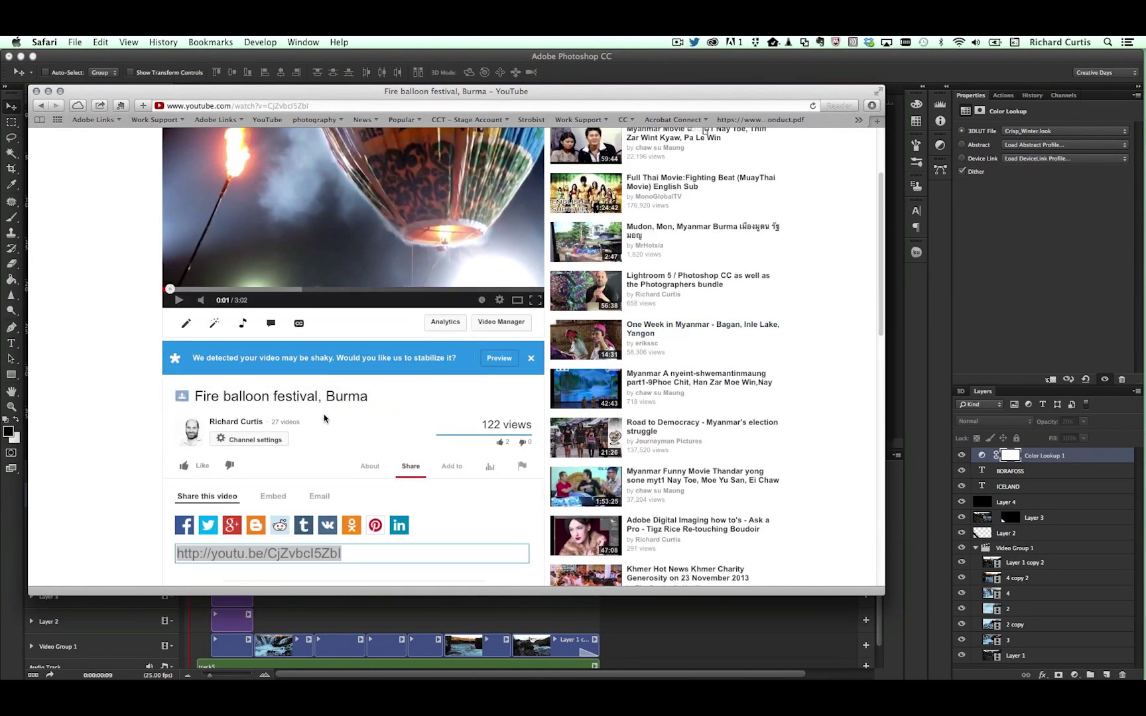
click(273, 496)
click(309, 554)
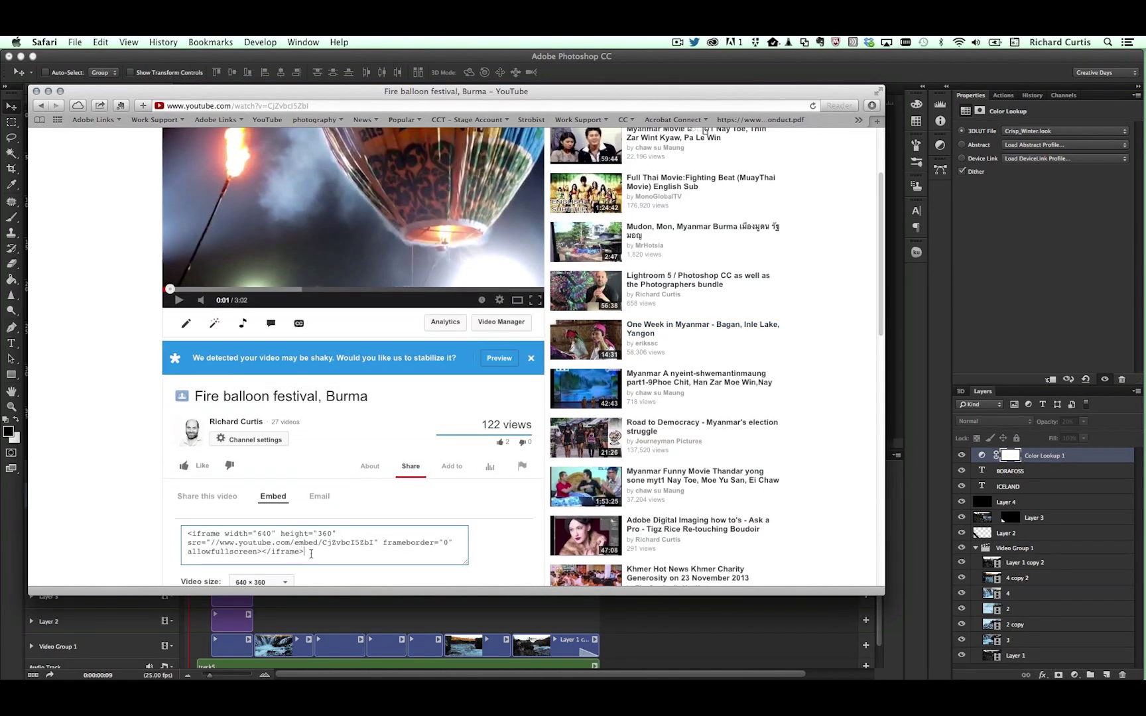
Step: Select the video's entire embed code and open behance.net in a new browser tab
drag(303, 552, 185, 535)
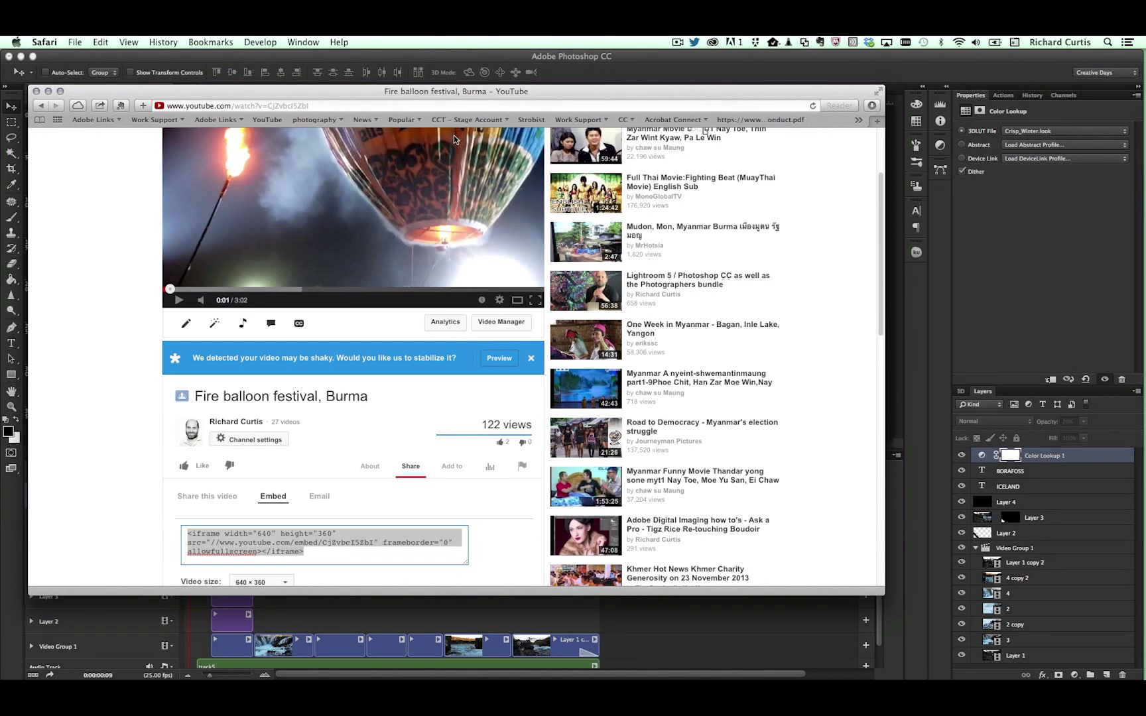
key(super+t)
text(behance.net)
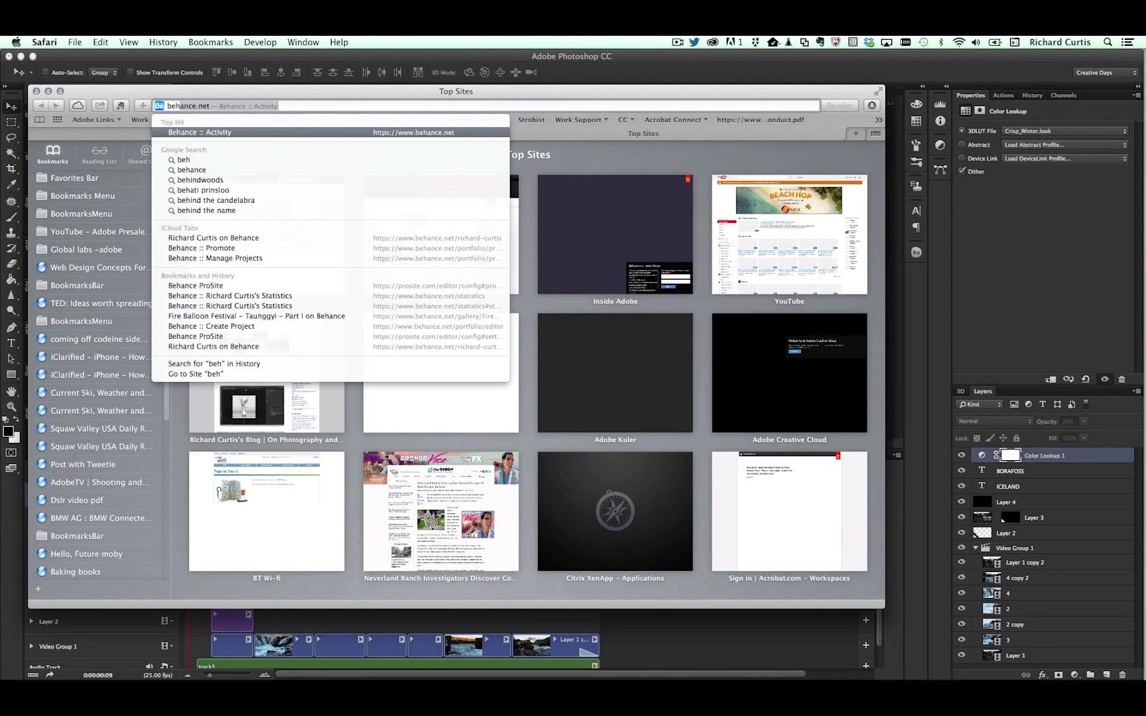
key(Return)
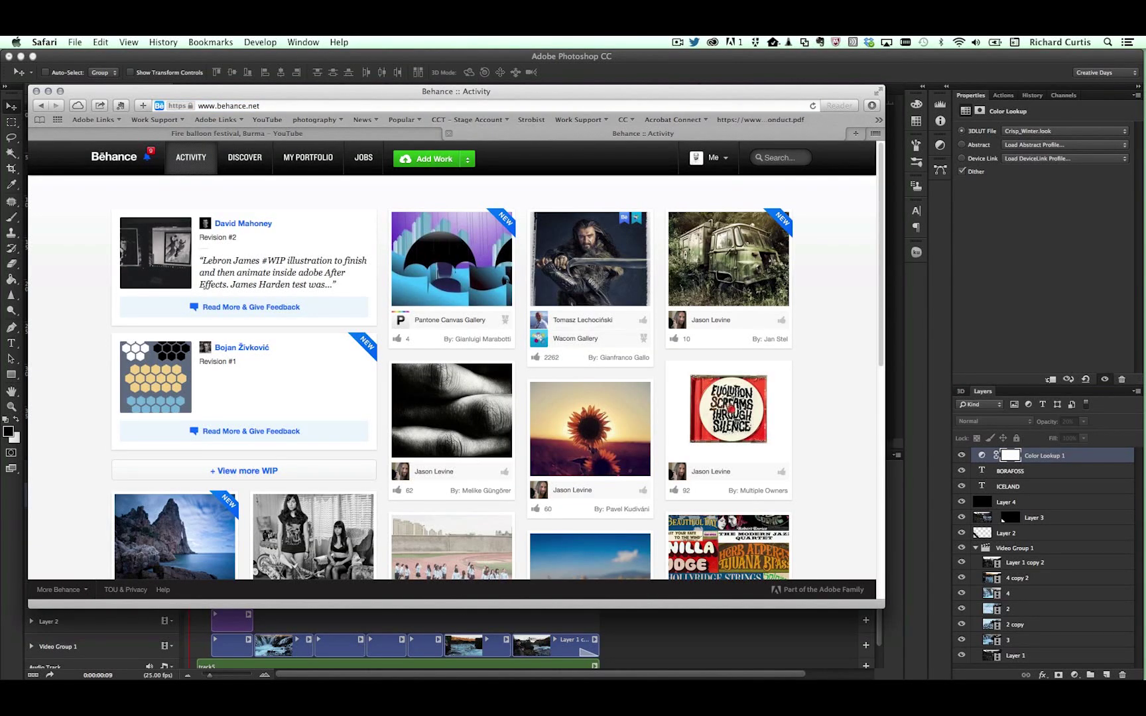
Step: Open the portfolio's project list and start editing the Fire Balloon Festival - Taunggyi - Part I project
mouse_move(308, 158)
click(306, 186)
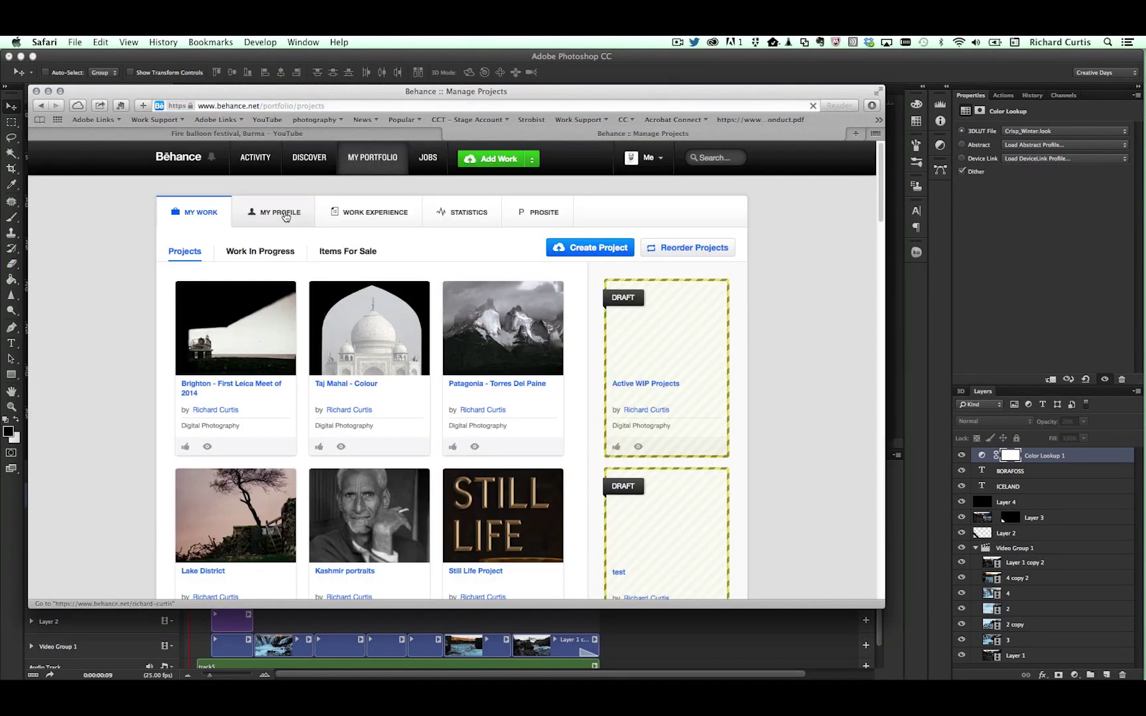
drag(880, 184, 881, 258)
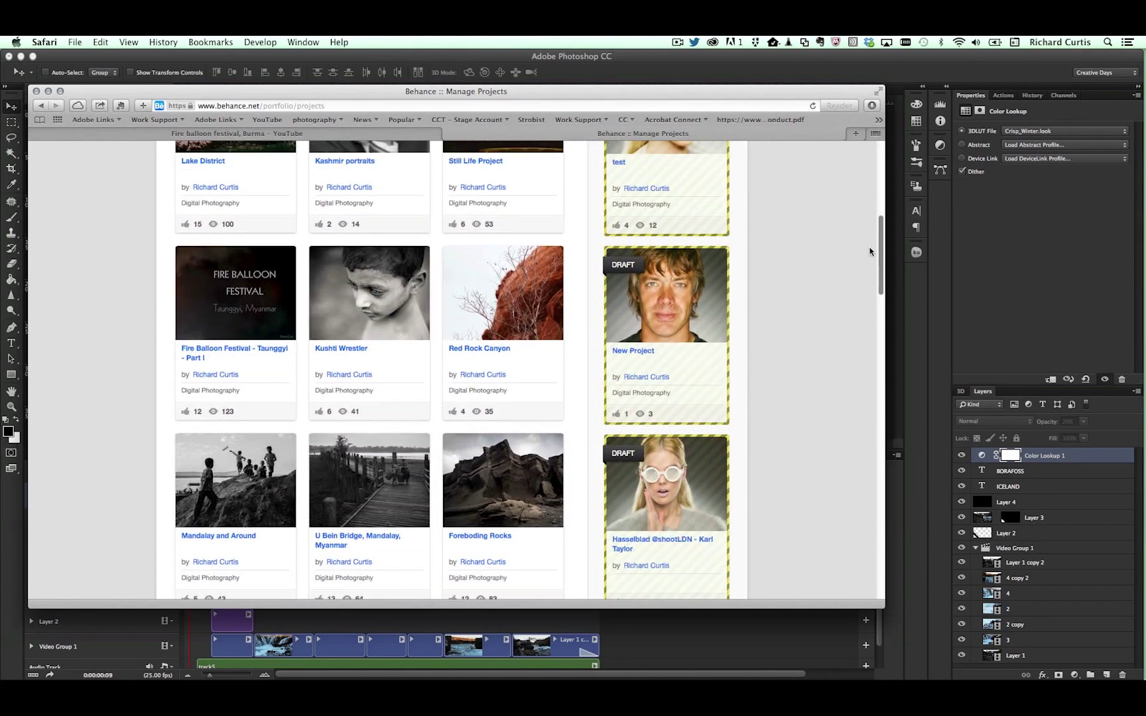
mouse_move(252, 285)
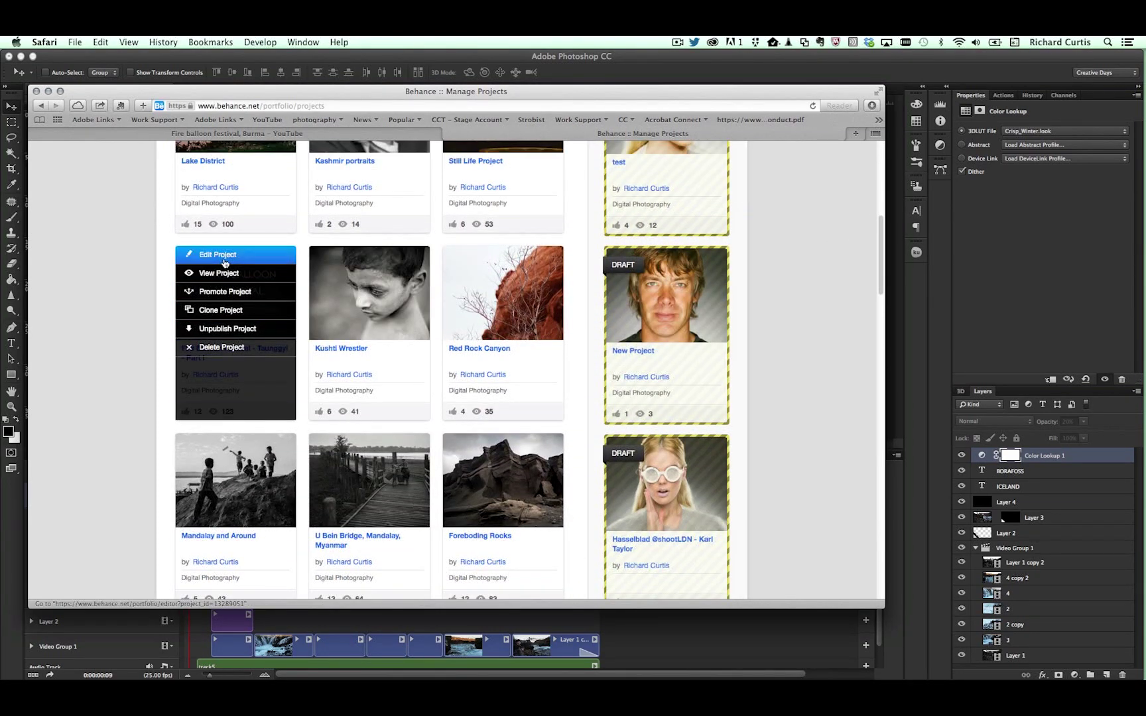
click(233, 258)
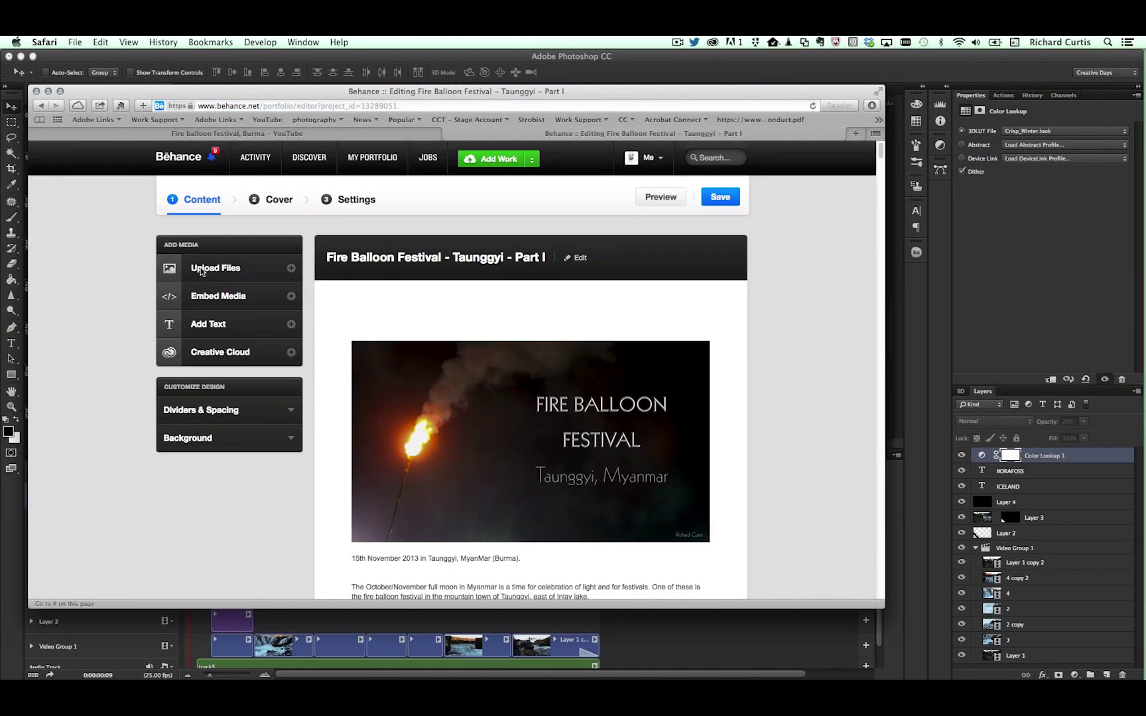
Step: Look through the project's title image, map and text down to the embedded Burmese Fire Balloon Festival 2013 video
scroll(882, 159, down, 5)
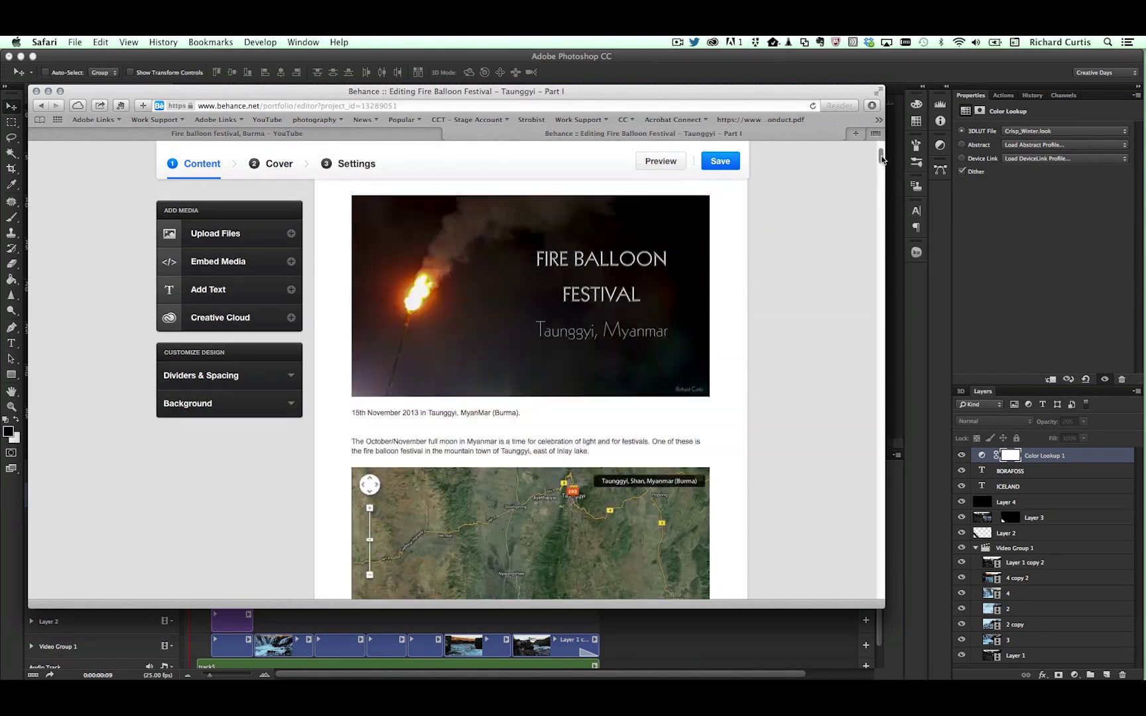
scroll(881, 158, up, 1)
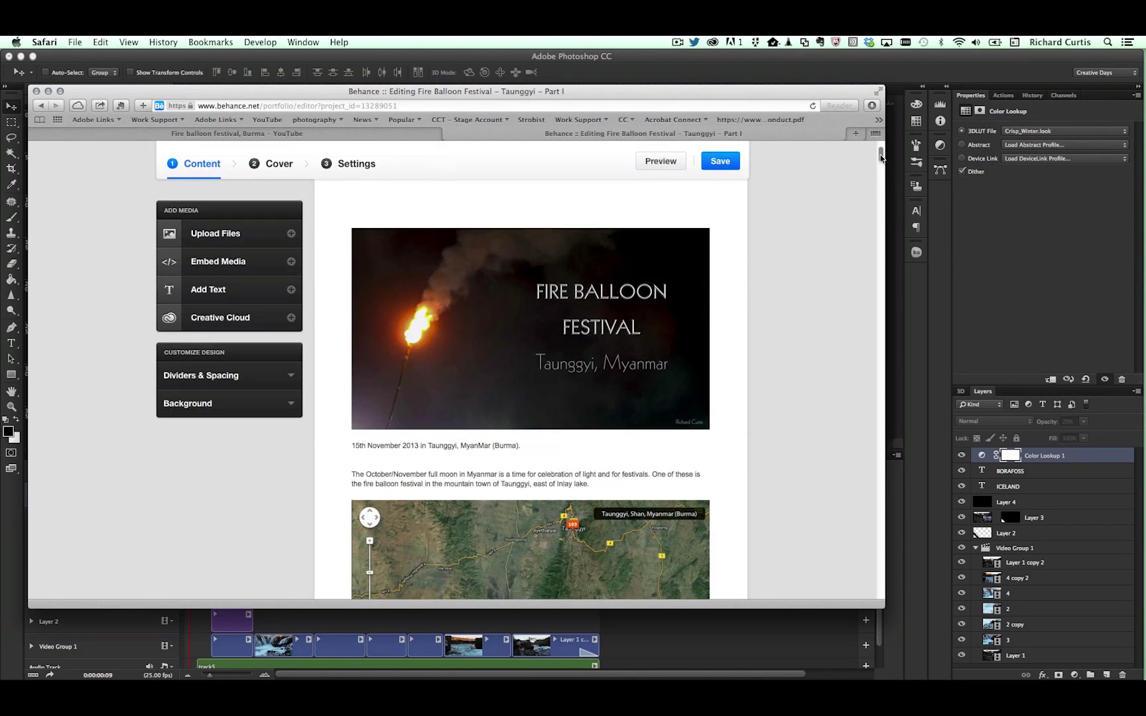
scroll(882, 158, down, 1)
mouse_move(595, 316)
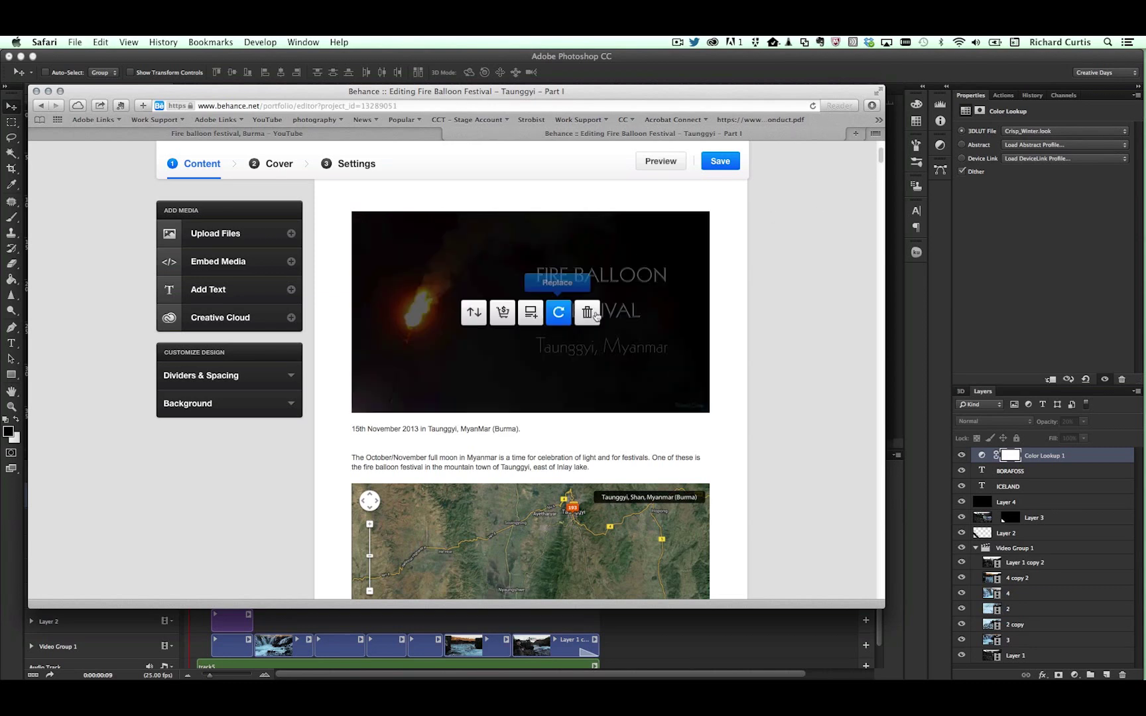
scroll(881, 166, down, 10)
scroll(880, 172, up, 1)
mouse_move(484, 277)
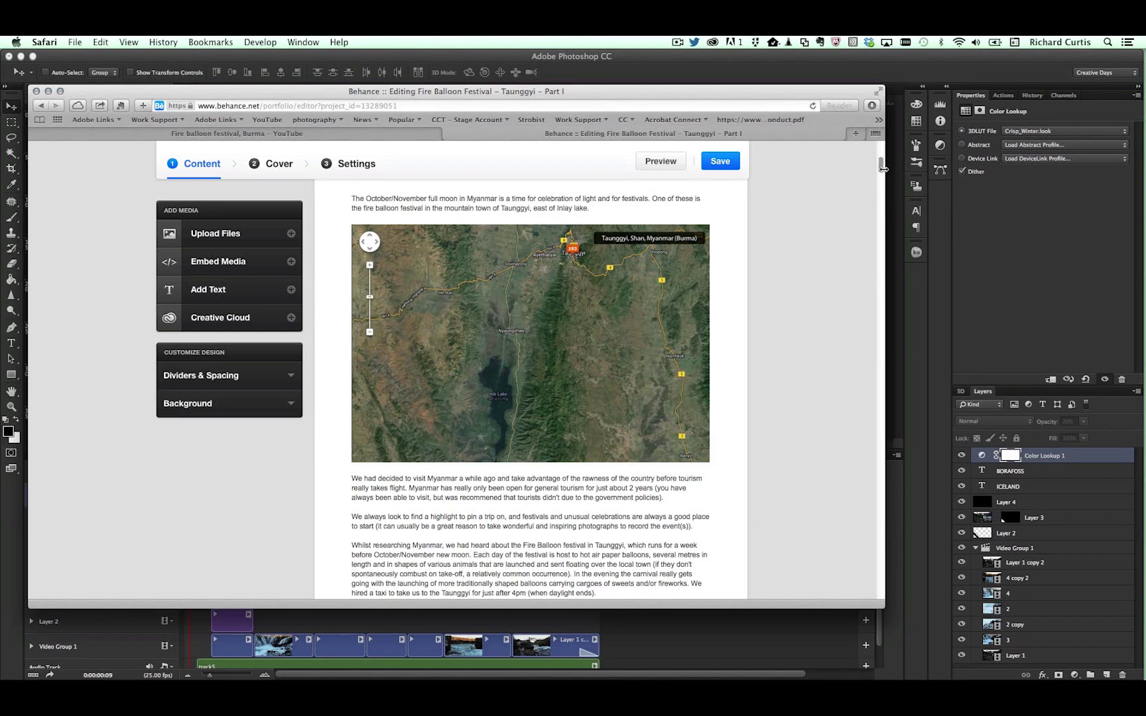
scroll(881, 174, down, 10)
drag(880, 182, 831, 530)
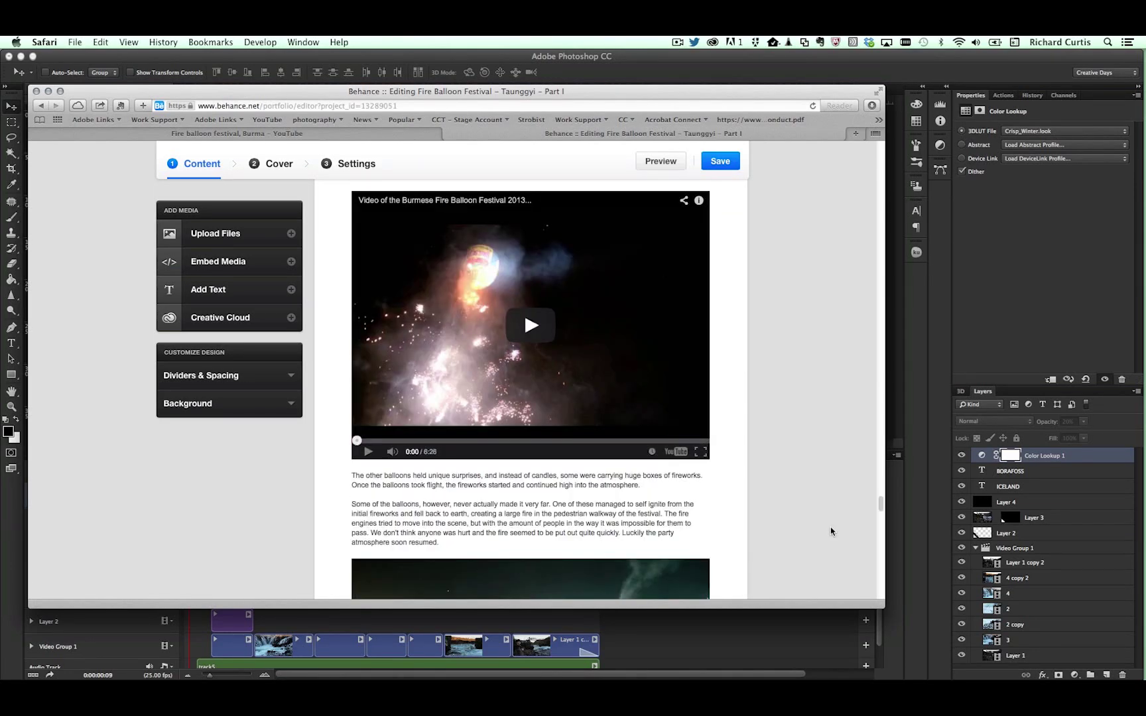
Step: Display the embedded festival video's iframe code, highlight all of it, and leave the embed editor
mouse_move(571, 260)
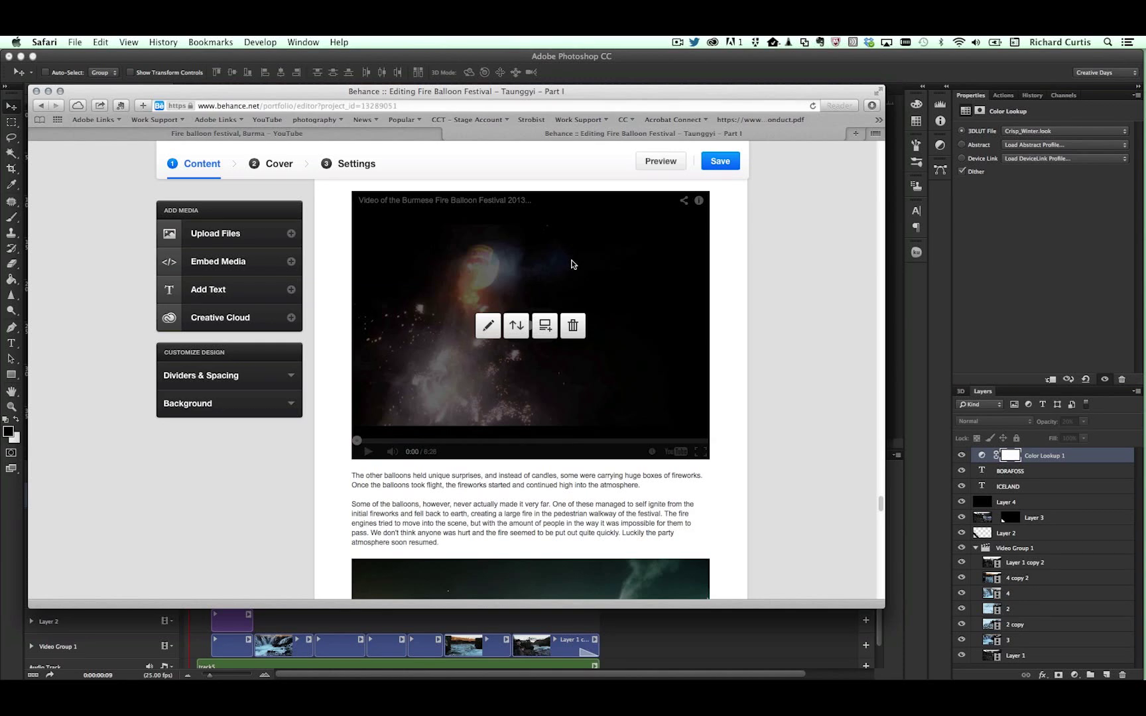
click(488, 325)
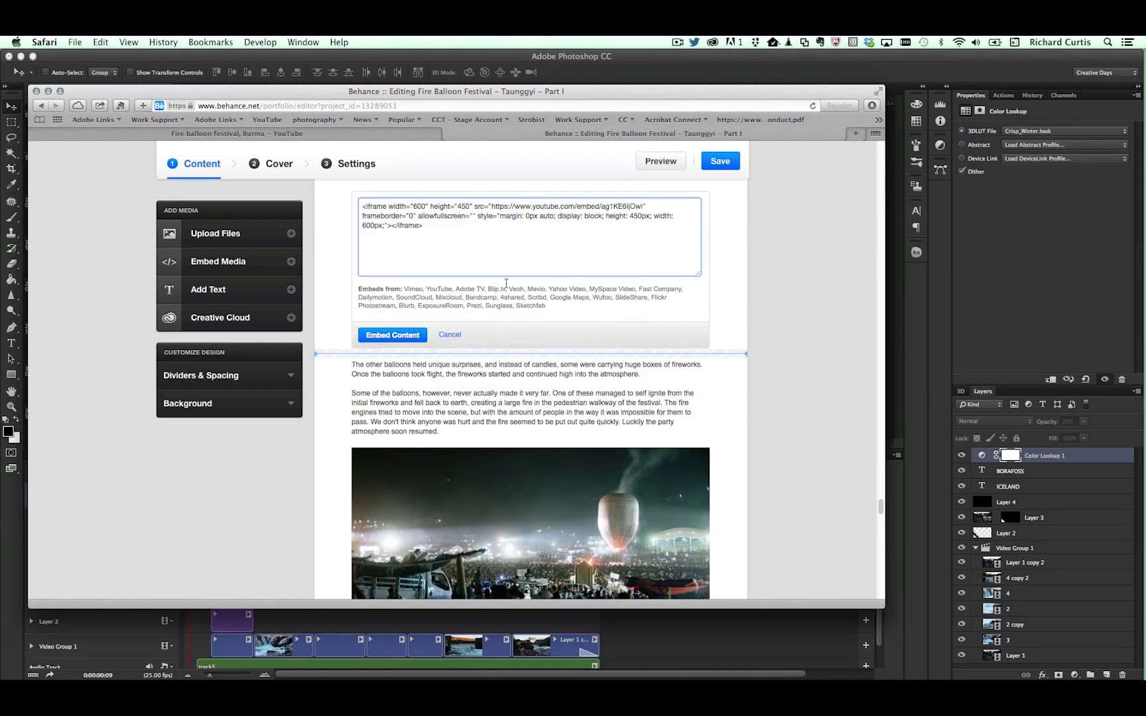
drag(429, 223, 357, 203)
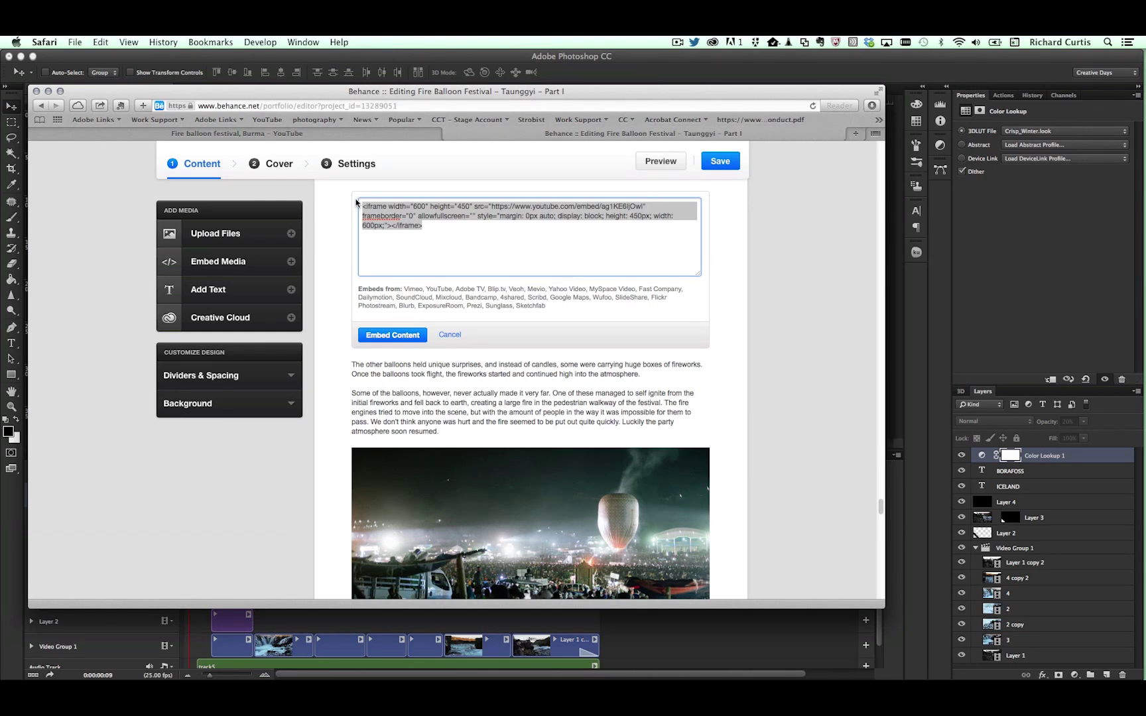
click(752, 236)
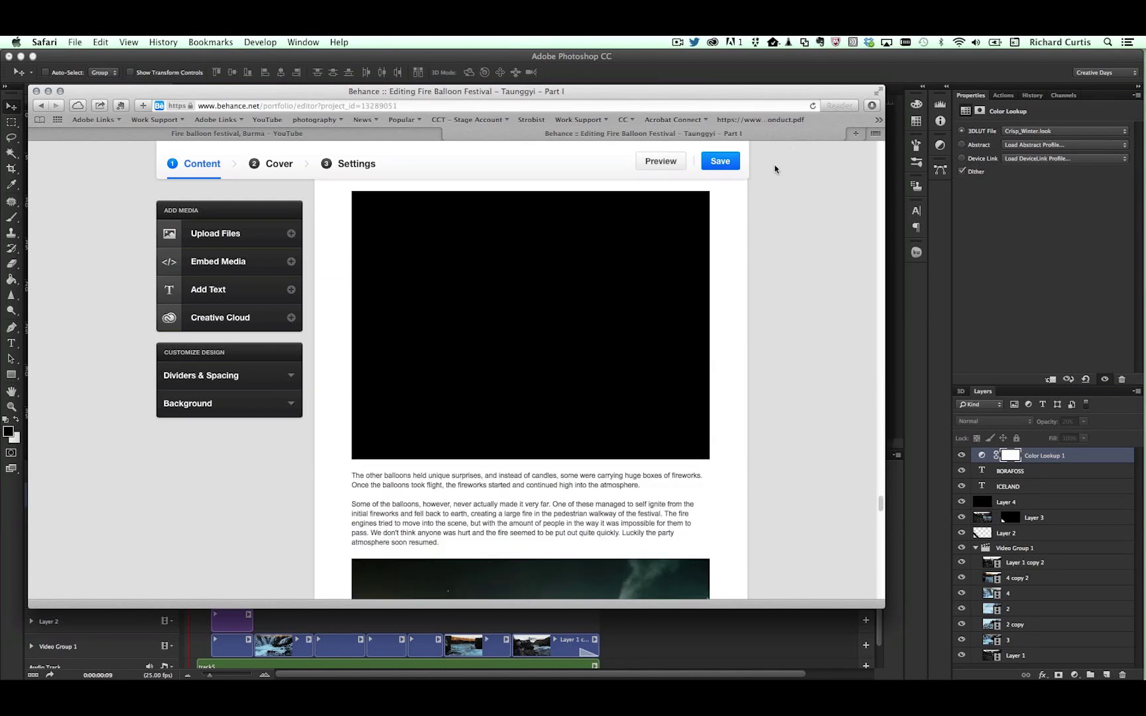
Step: Preview the project and play the embedded Burmese Fire Balloon Festival 2013 video
click(661, 161)
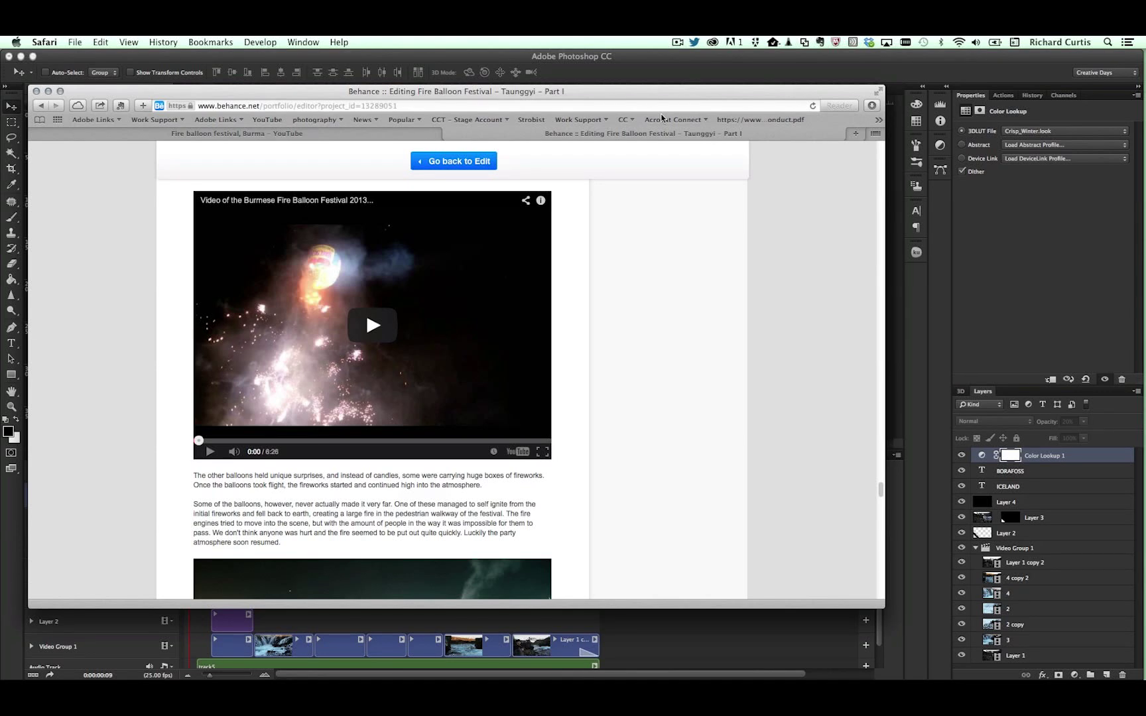
scroll(352, 390, up, 1)
click(352, 389)
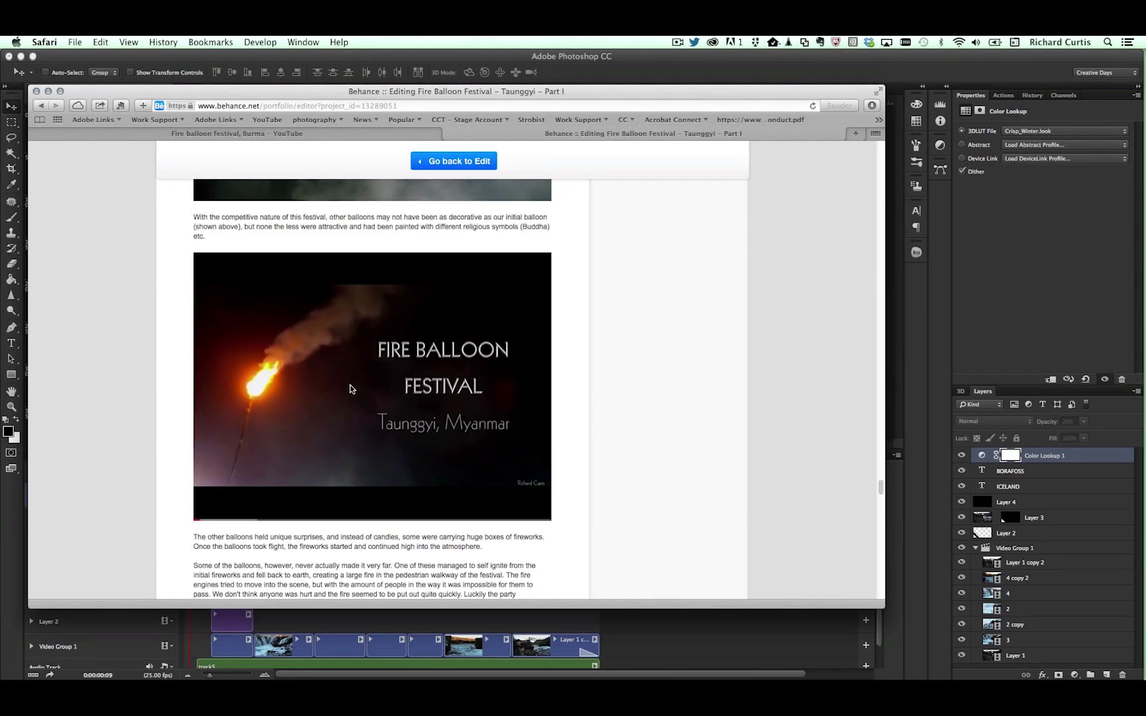